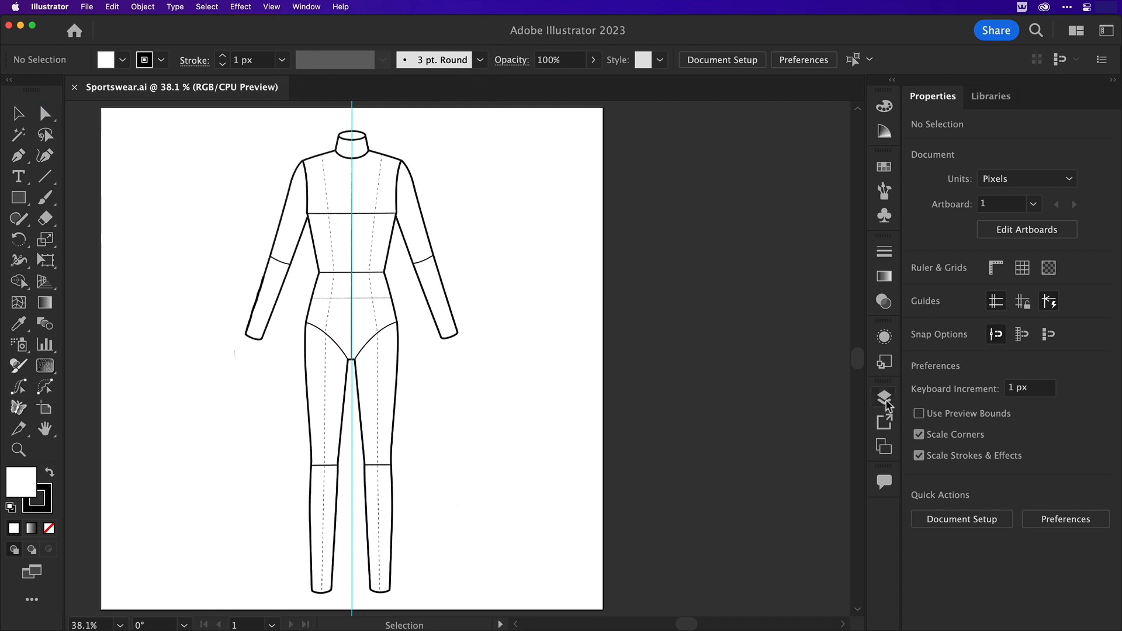
Open the Layers panel and dock it in the same group as Properties and Libraries, collapsing the leftover Artboards panel
left_click(885, 399)
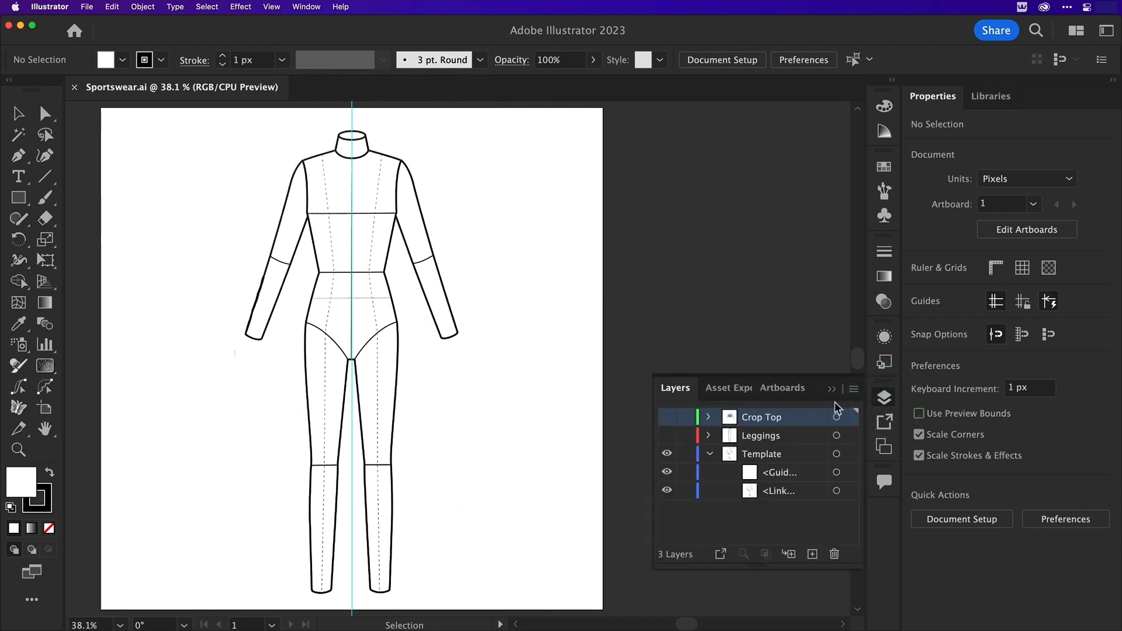
left_click_drag(679, 383, 656, 155)
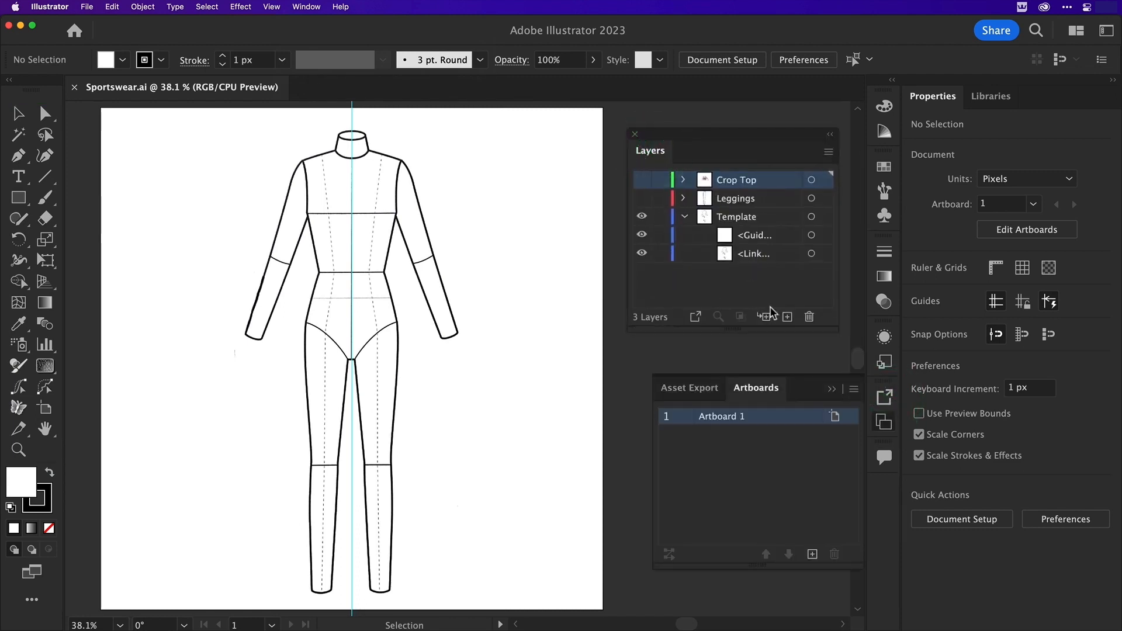
left_click(830, 387)
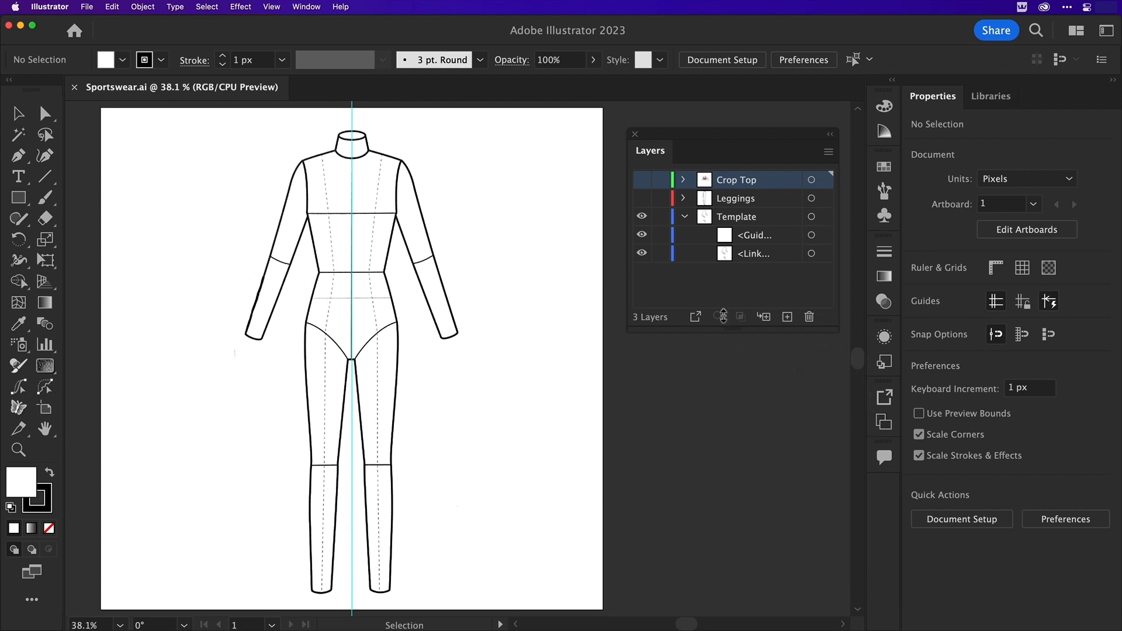
left_click_drag(714, 136, 1071, 104)
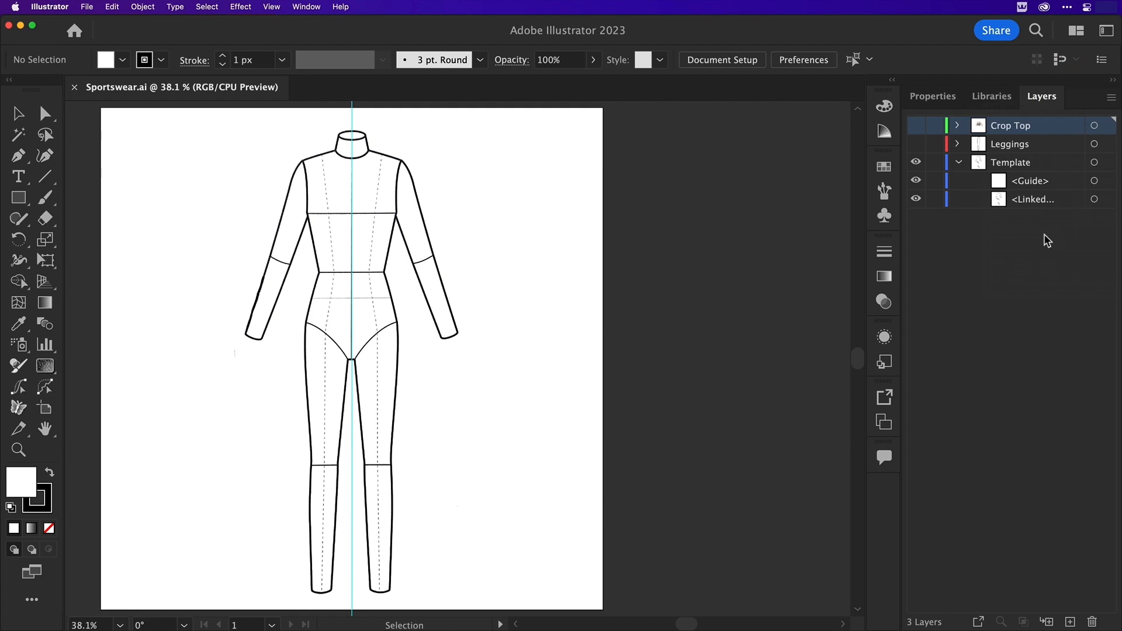
Switch to Astute Manager, review which free and premium plugins are installed for Illustrator 2023, and close its window
left_click(1022, 7)
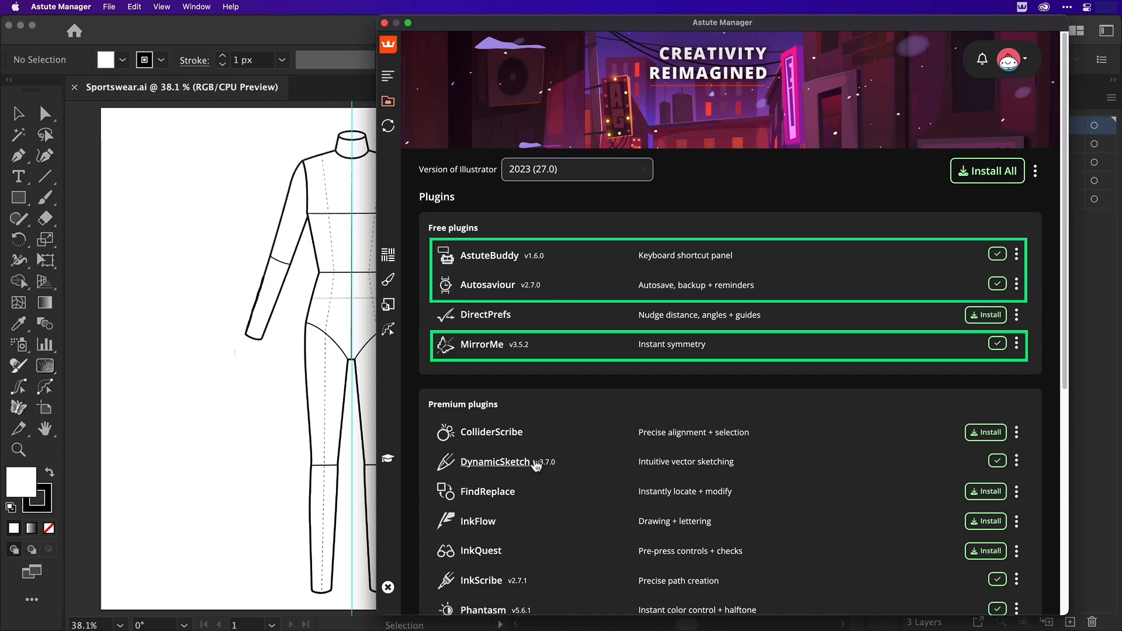
scroll(593, 529, "down", 5)
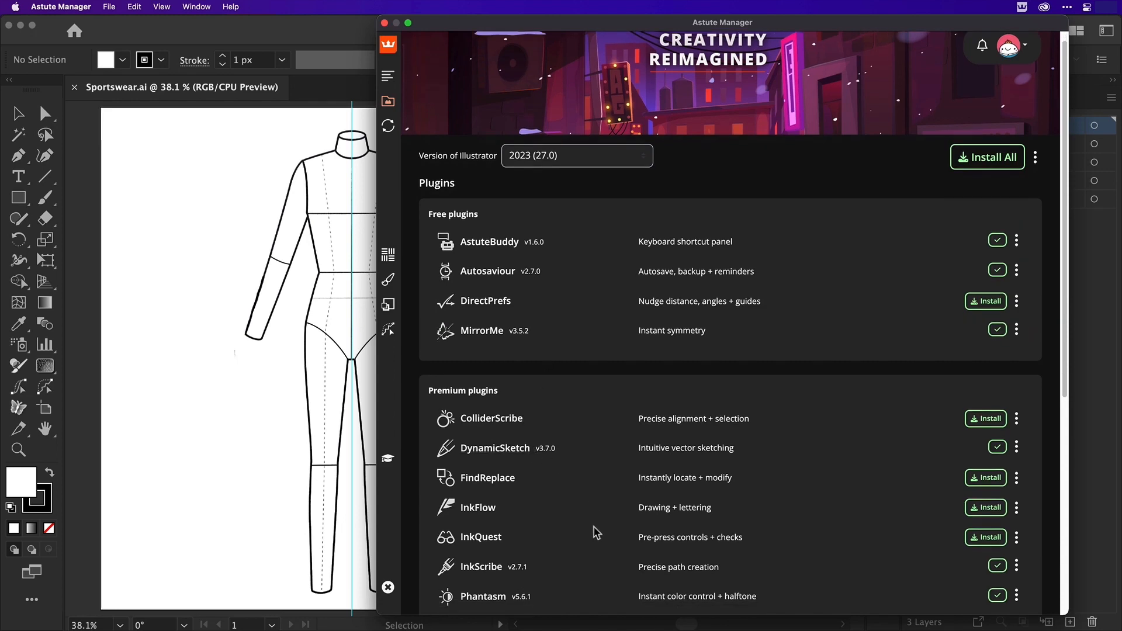
scroll(592, 526, "down", 7)
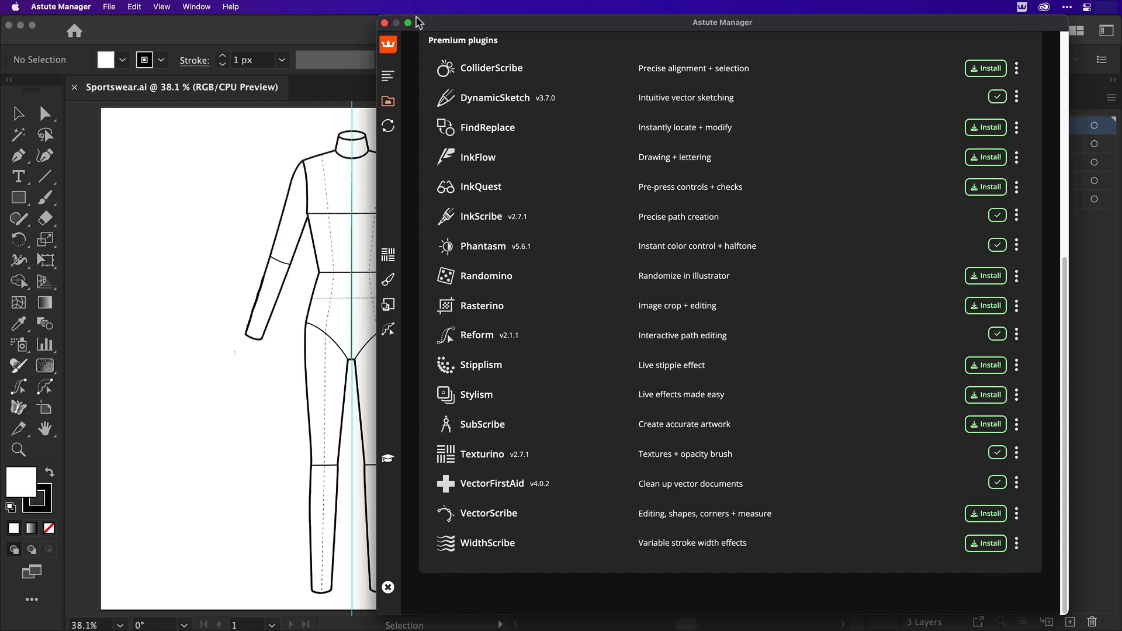
left_click(384, 24)
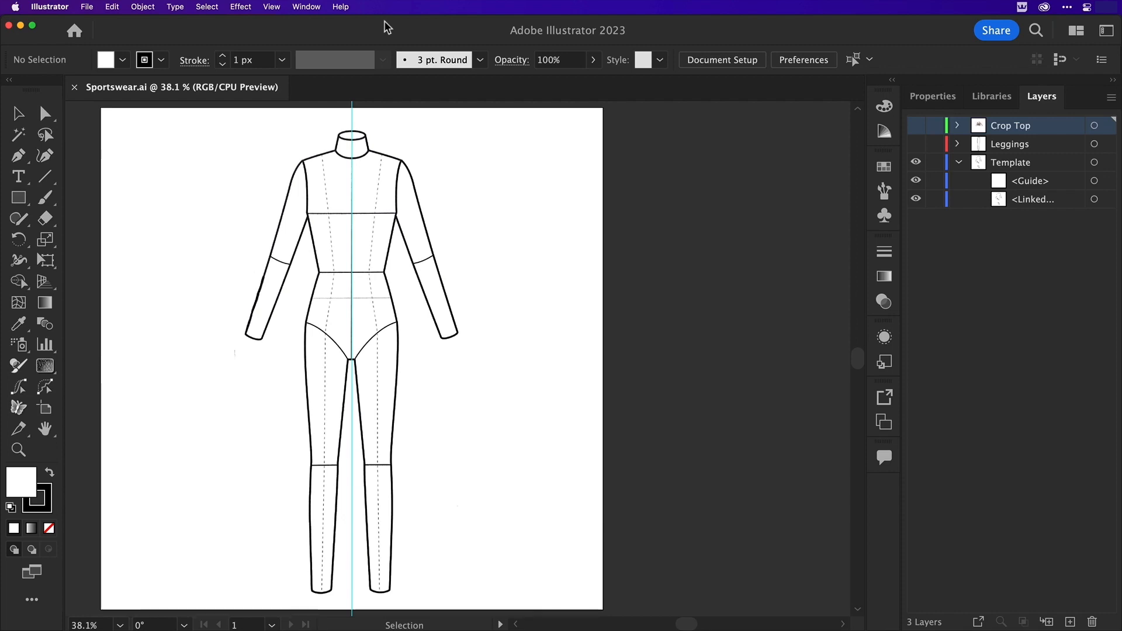
Show the Astute Graphics AstuteBuddy panel, dock it as a column beside the collapsed panels, and show Autosaviour in the same group
left_click(306, 6)
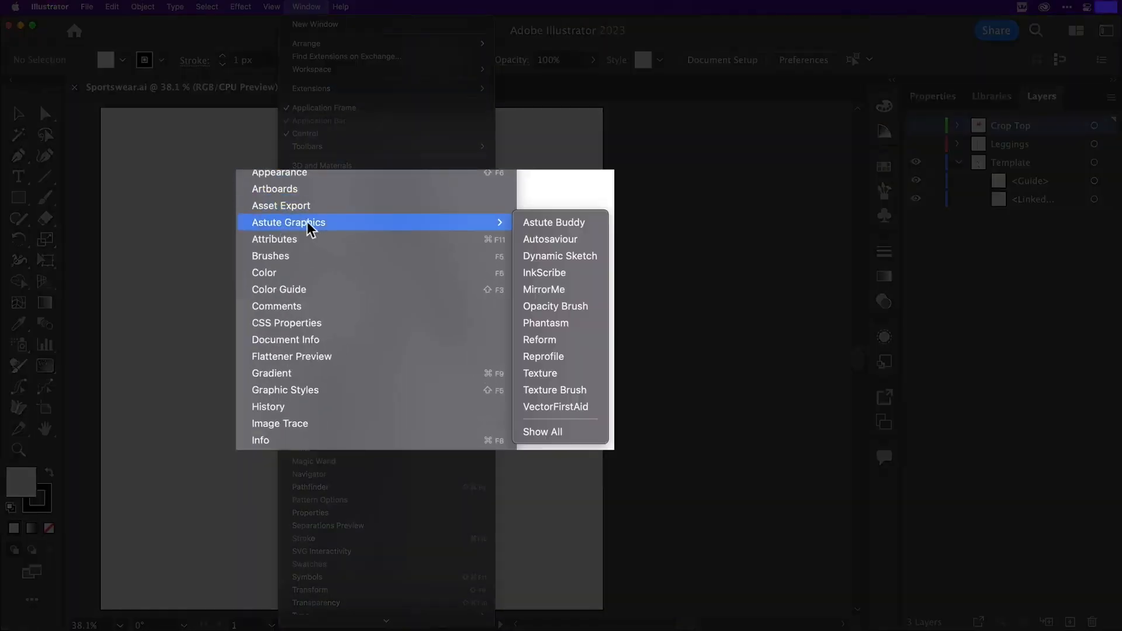
left_click(552, 219)
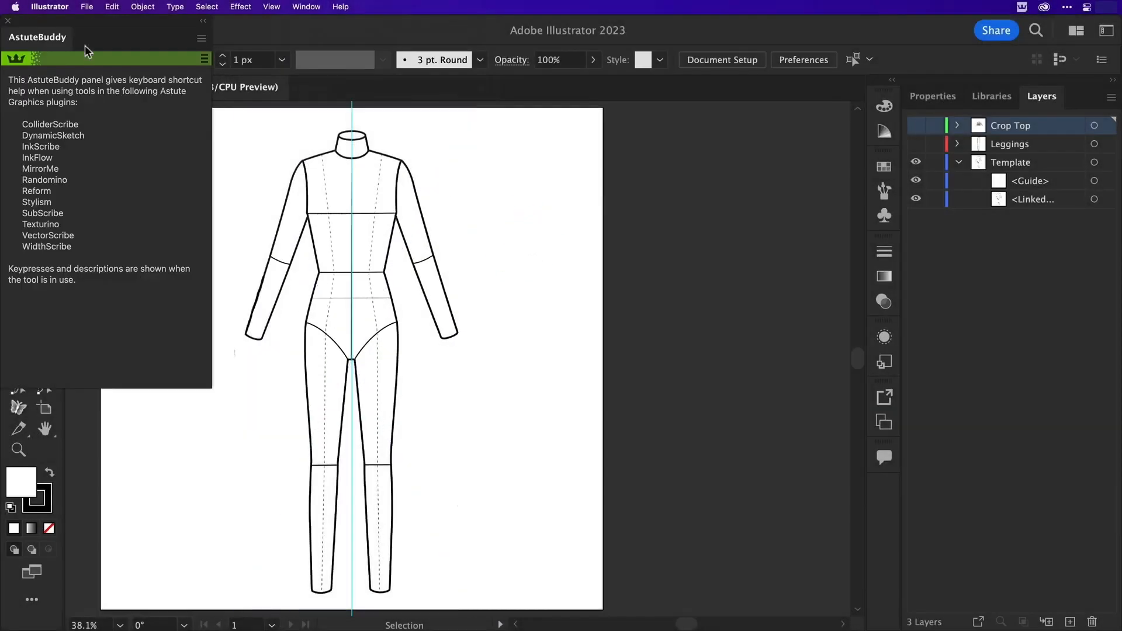
left_click_drag(77, 24, 853, 169)
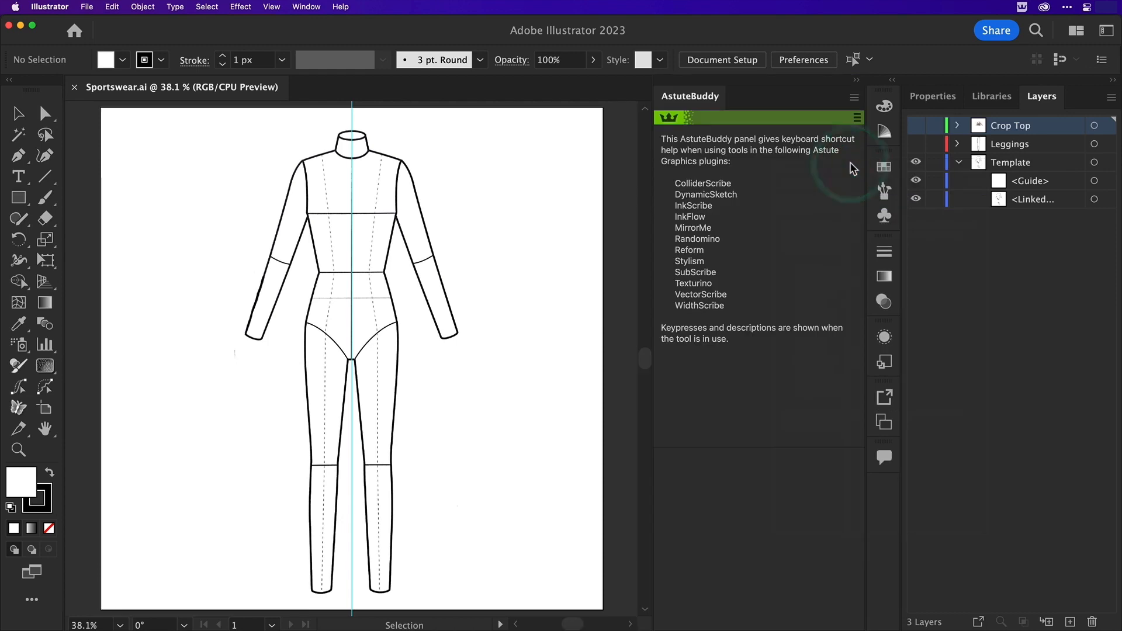
left_click(312, 7)
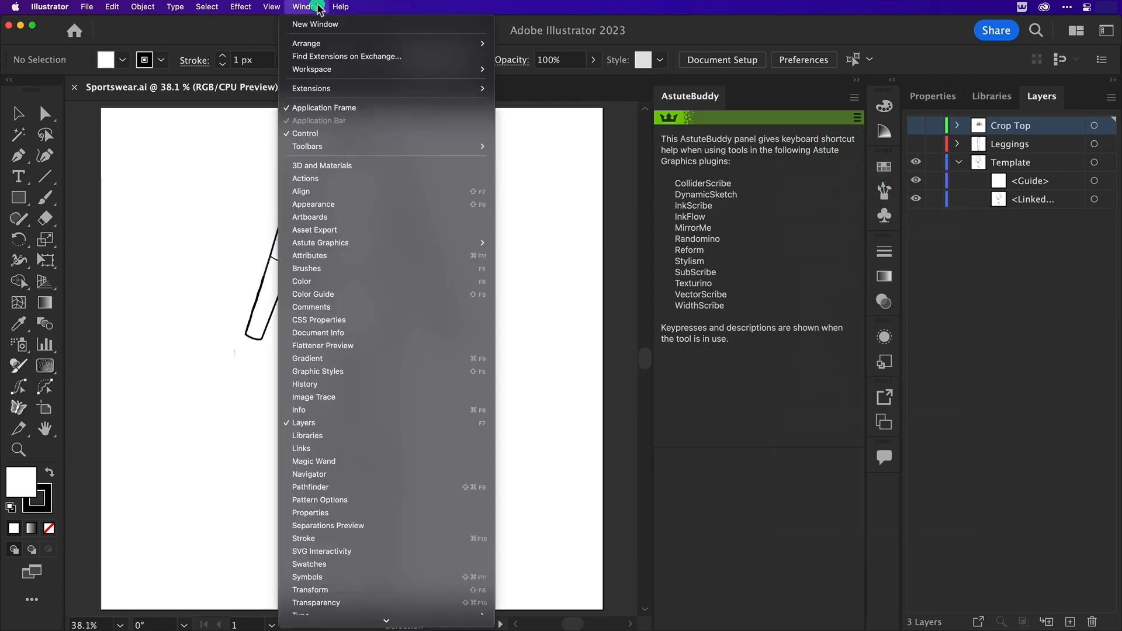
mouse_move(358, 245)
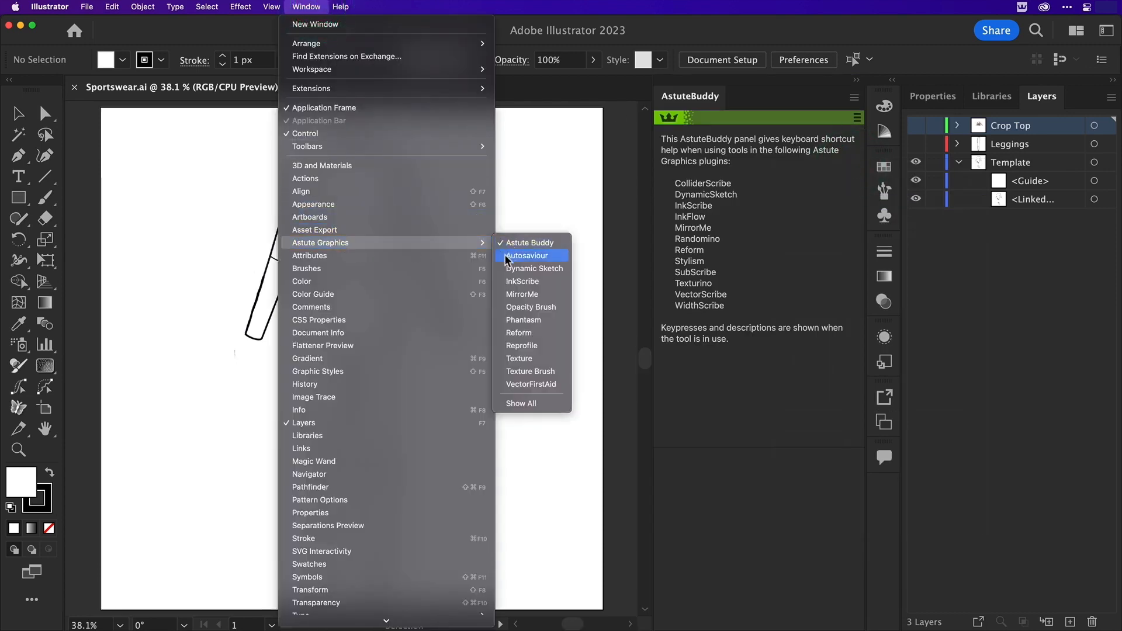
left_click(506, 256)
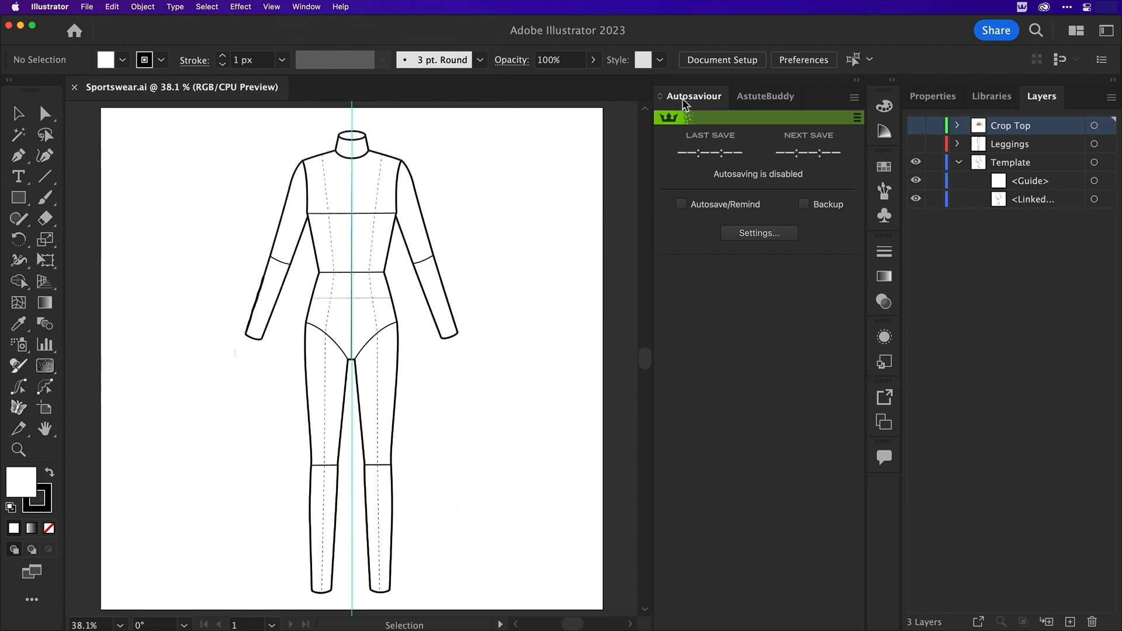
Show the Astute Graphics InkScribe panel and dock it as a separate group below Autosaviour and AstuteBuddy
left_click(306, 7)
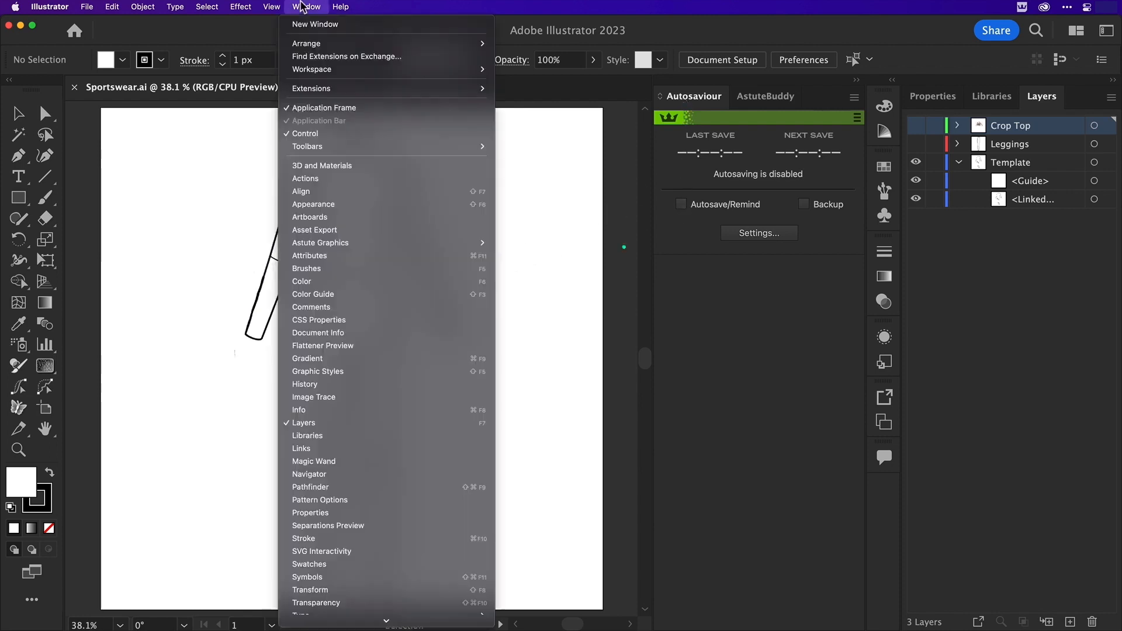
mouse_move(338, 245)
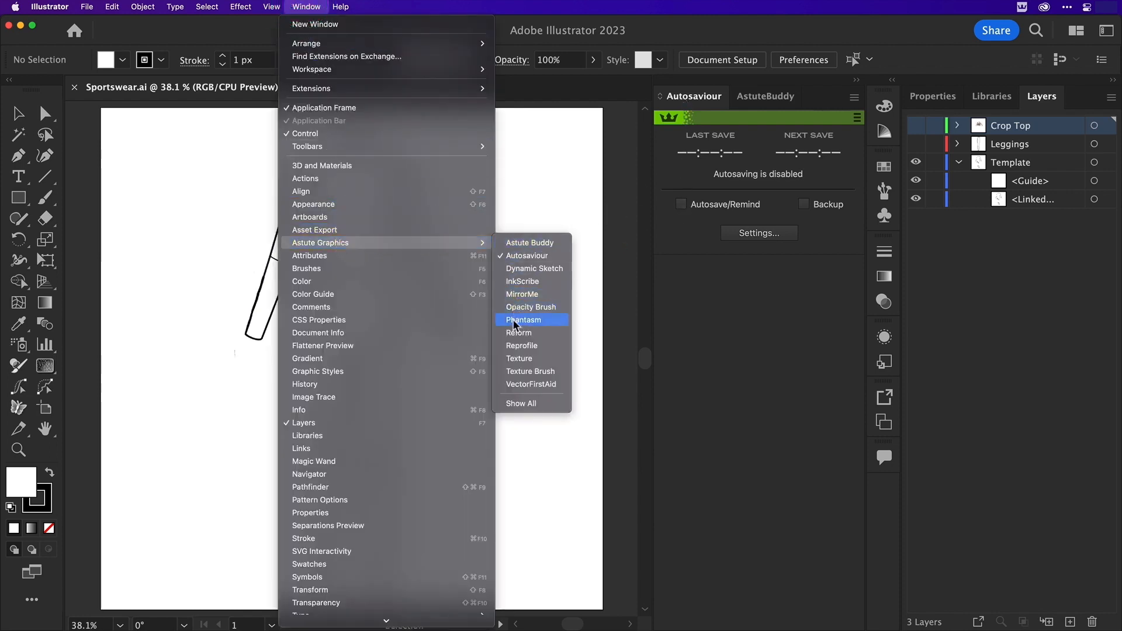
left_click(522, 281)
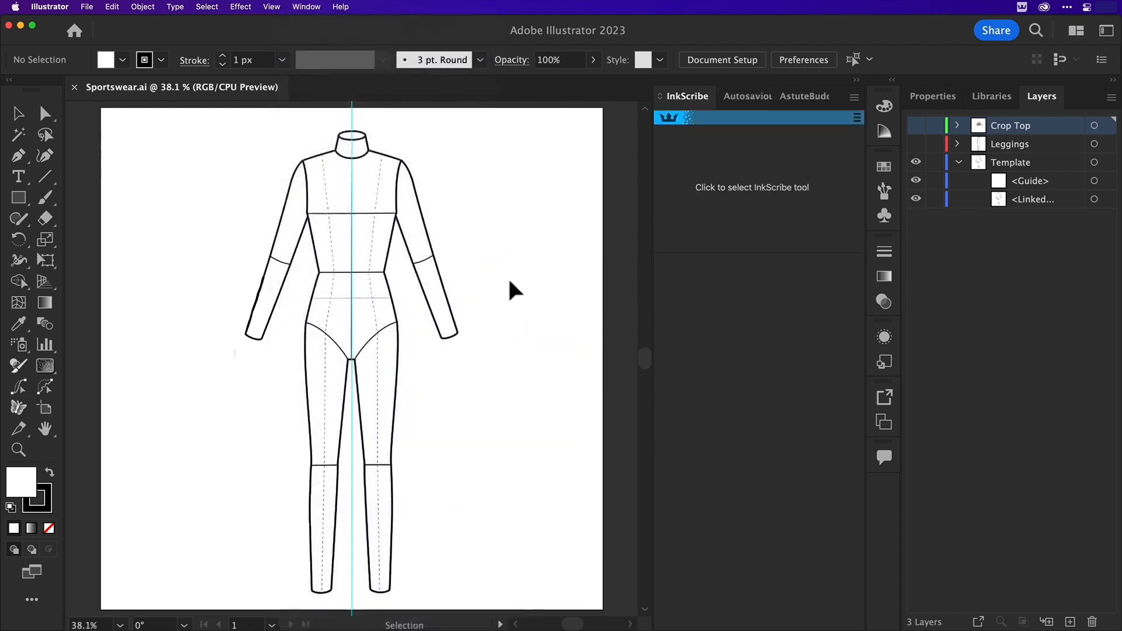
left_click_drag(692, 100, 695, 276)
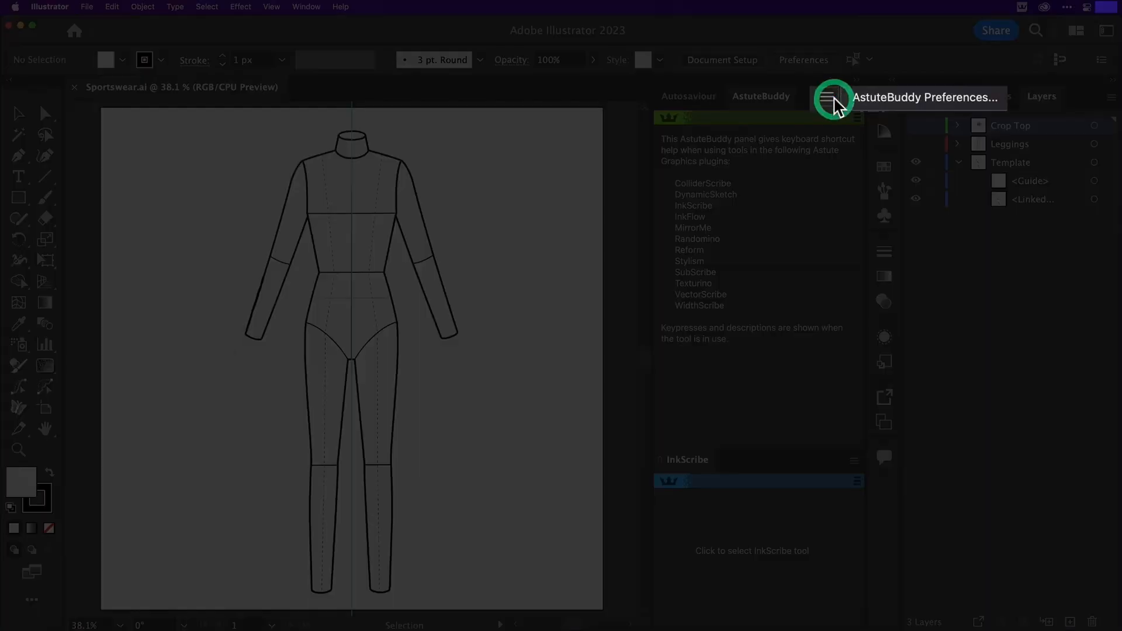
Turn off Automatically Show Panel When Astute Tool Is Selected in the AstuteBuddy preferences
left_click(858, 100)
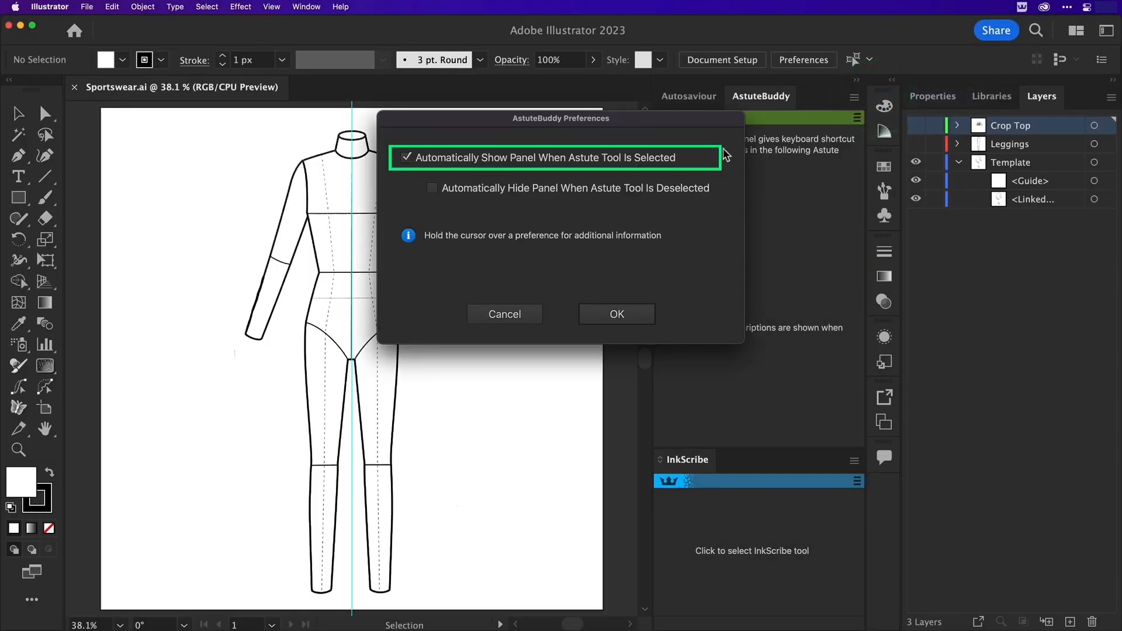
mouse_move(601, 167)
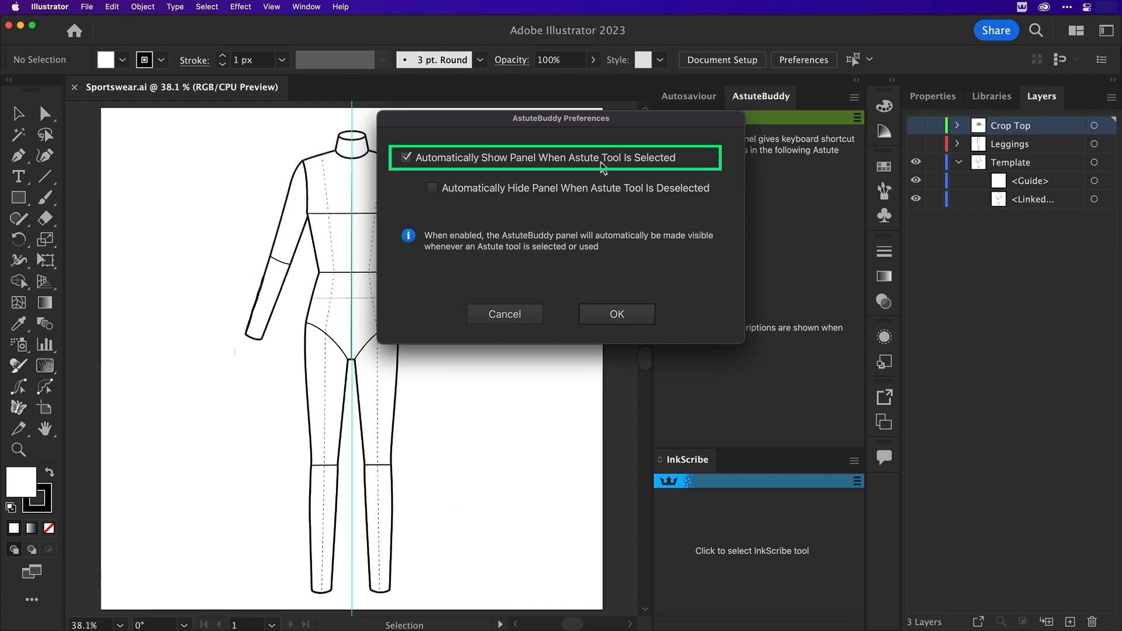
left_click(528, 164)
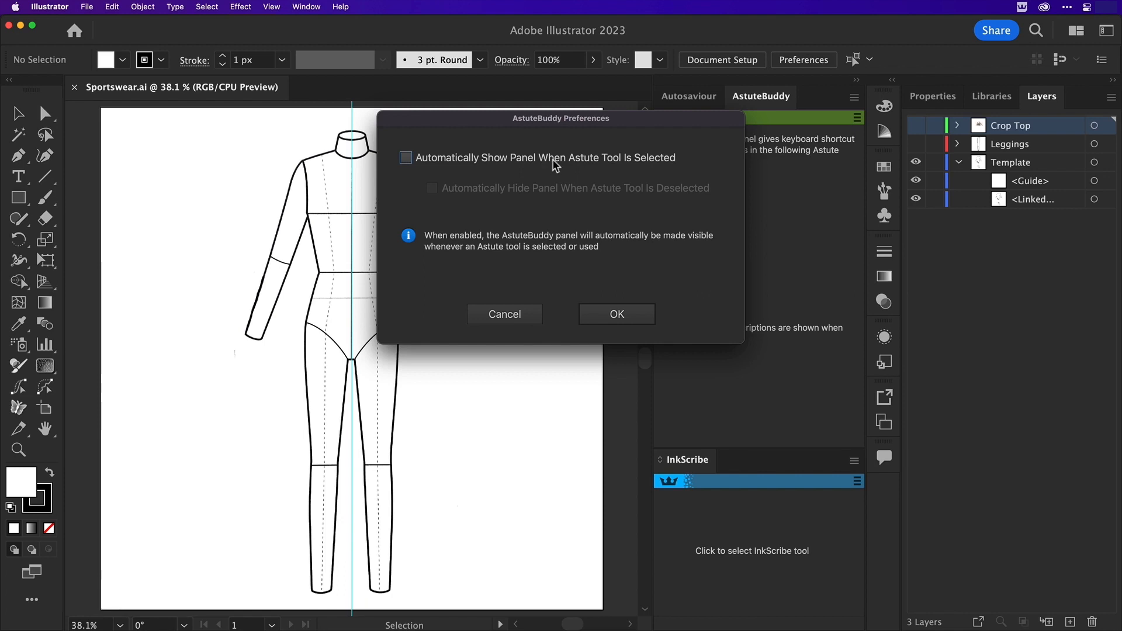
left_click(614, 314)
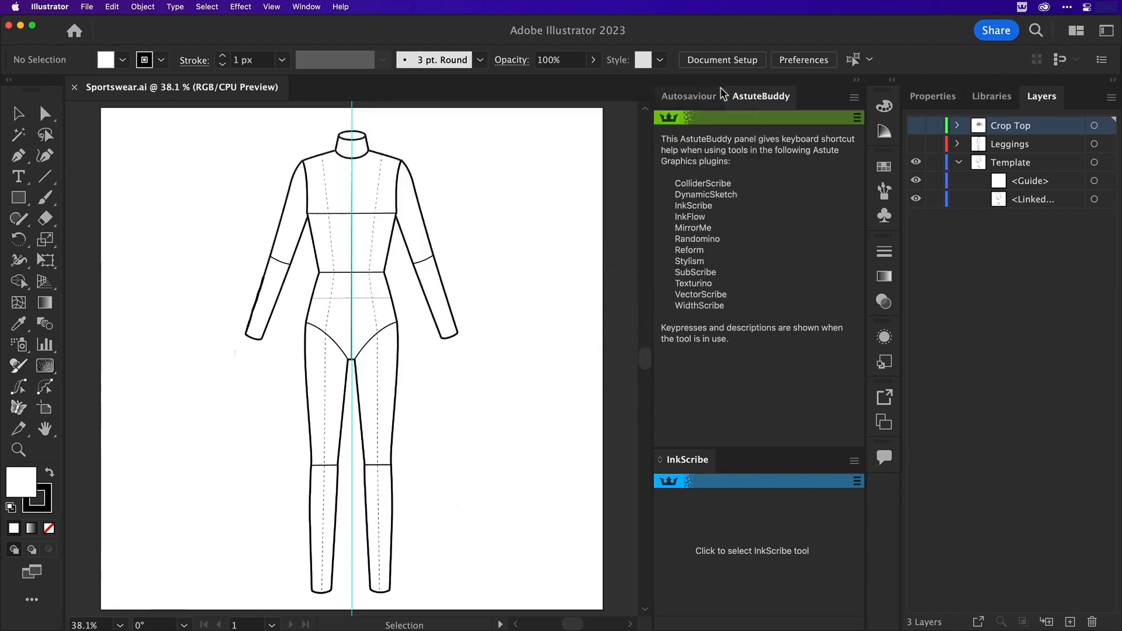
Enable Autosave/Remind in the Autosaviour document settings
left_click(707, 99)
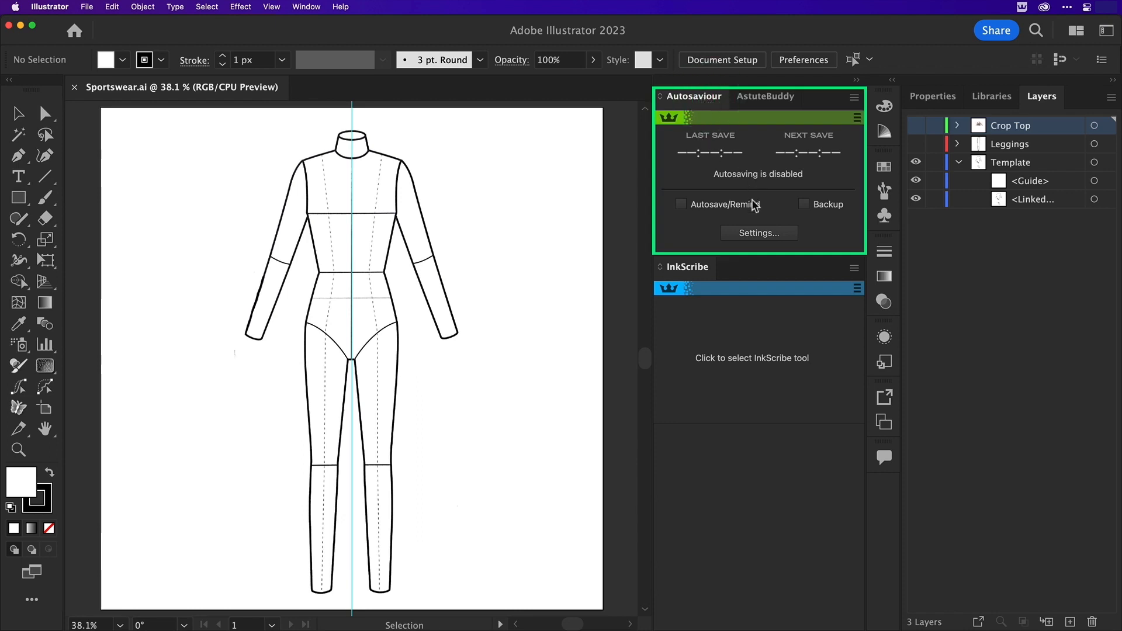
left_click(747, 234)
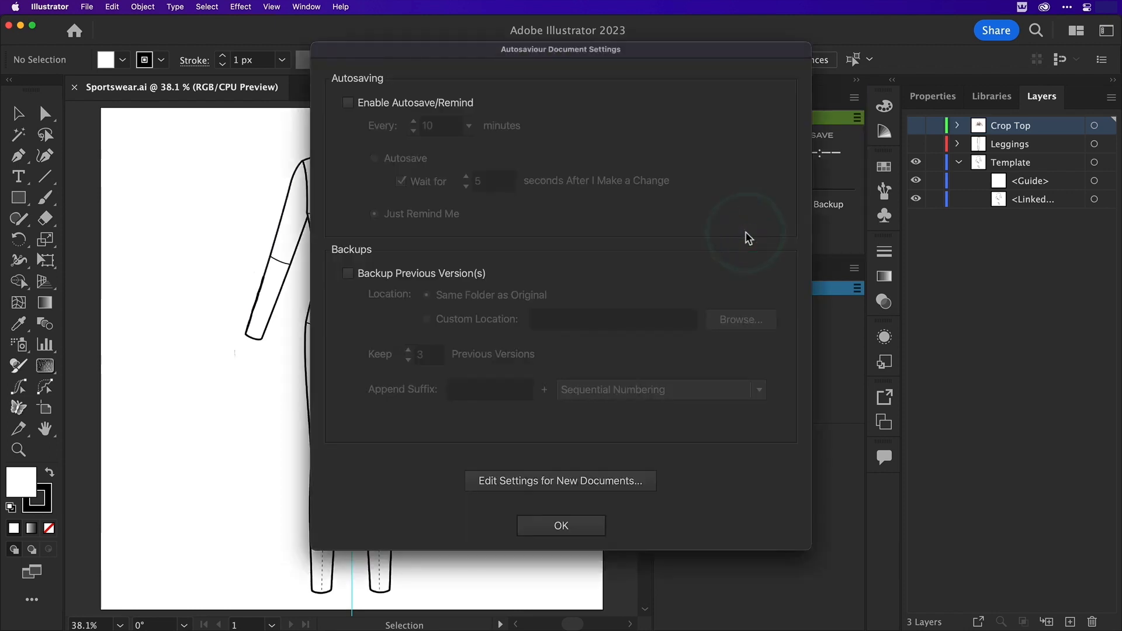
left_click(349, 104)
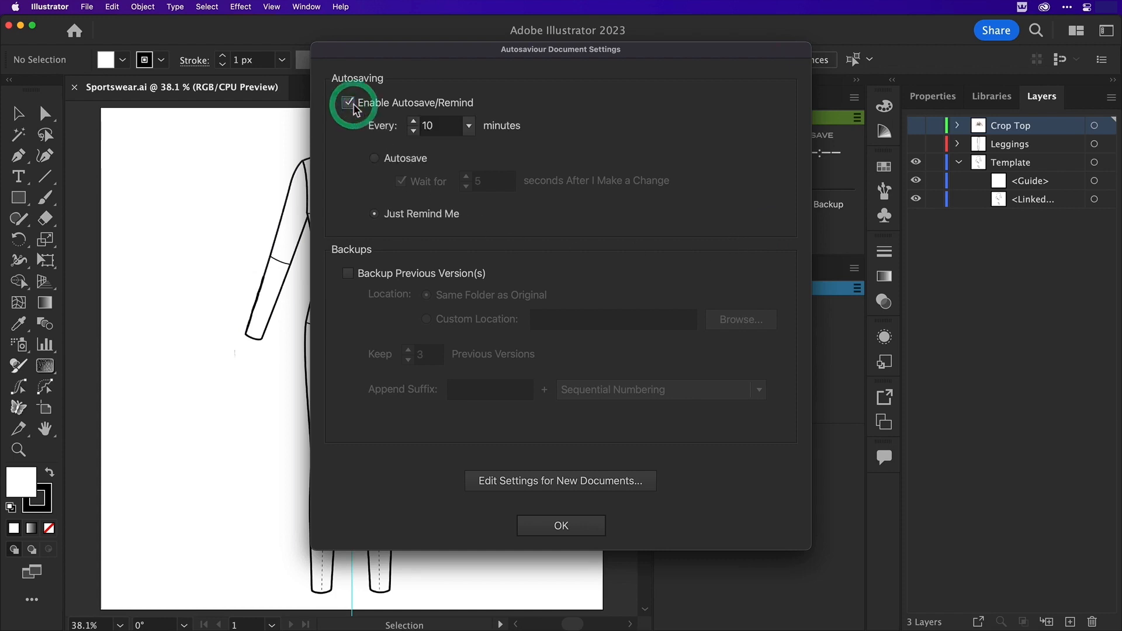
left_click(375, 159)
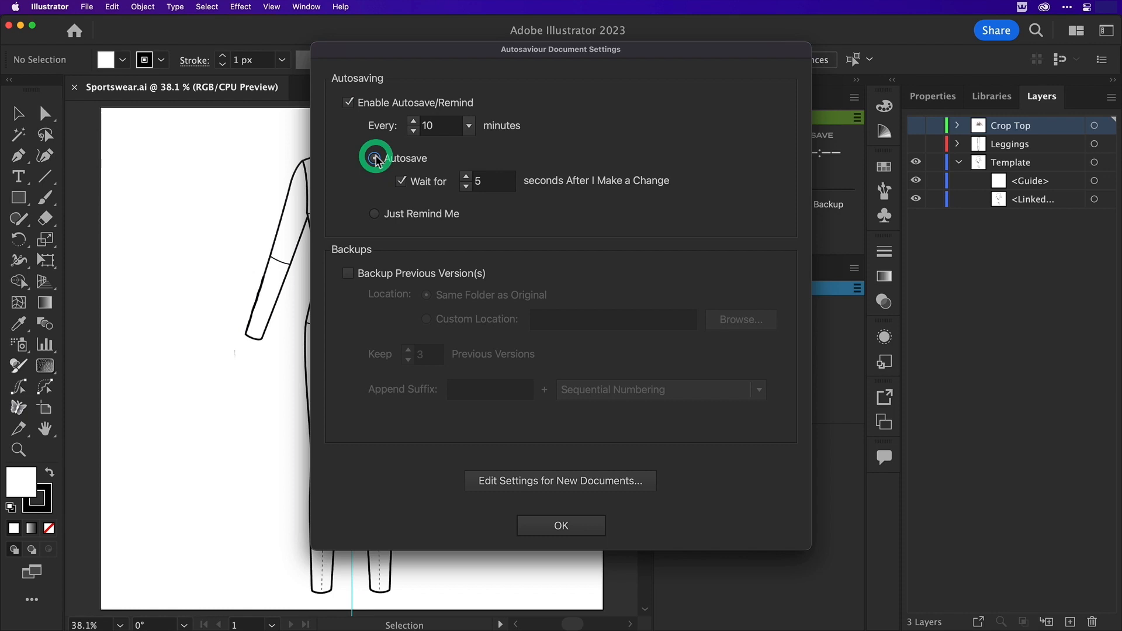
left_click(361, 276)
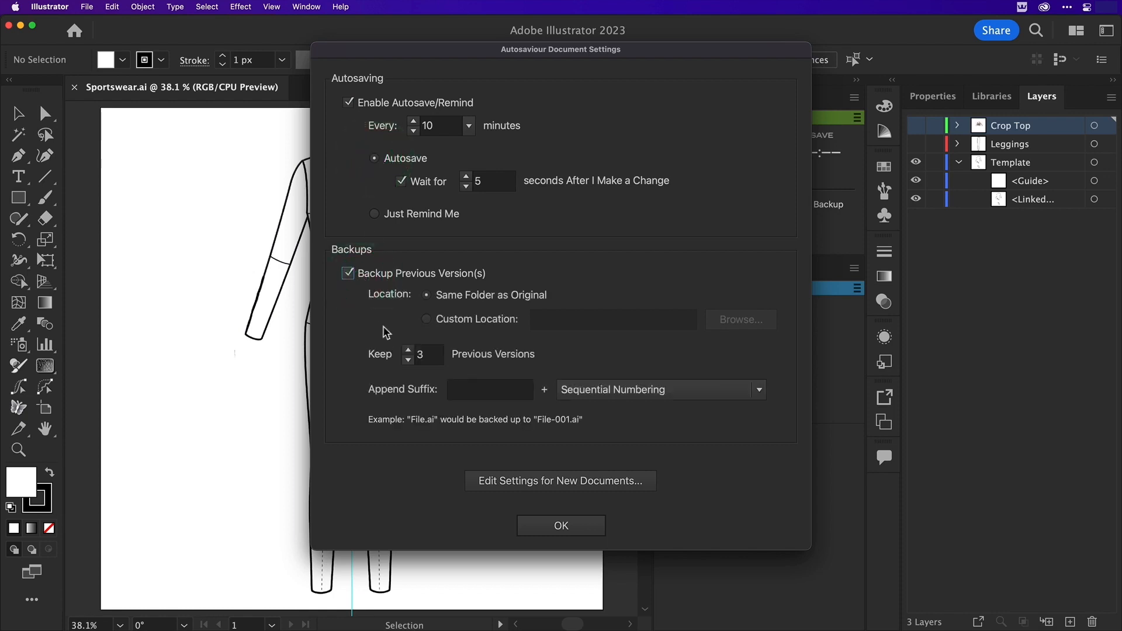
left_click(363, 273)
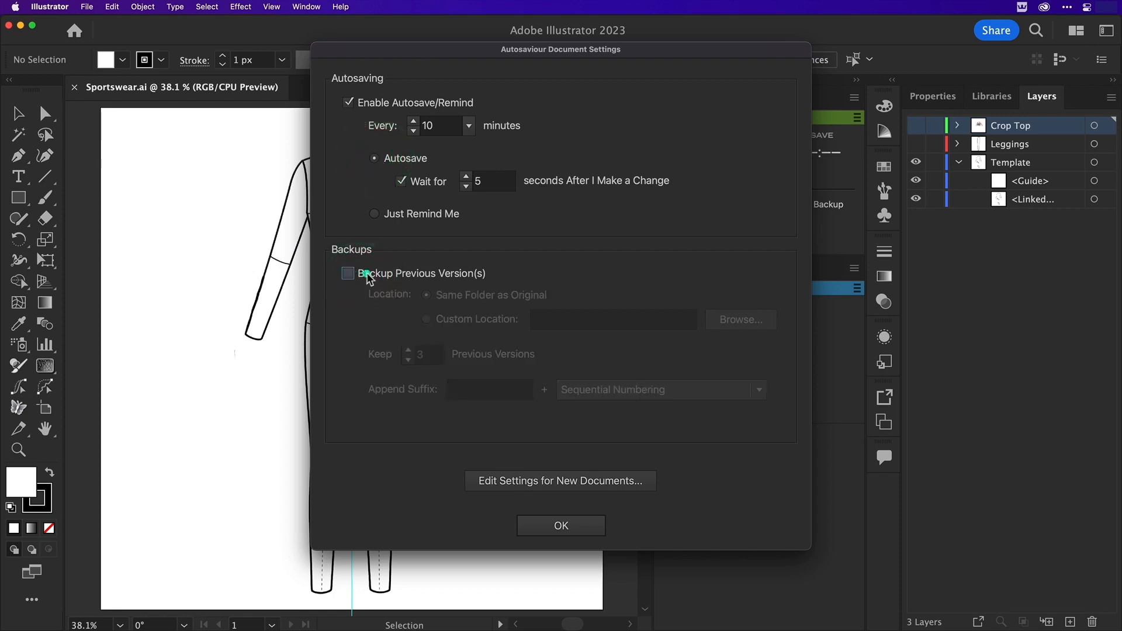
Set Autosaviour to Just Remind Me and apply the document settings
left_click(375, 214)
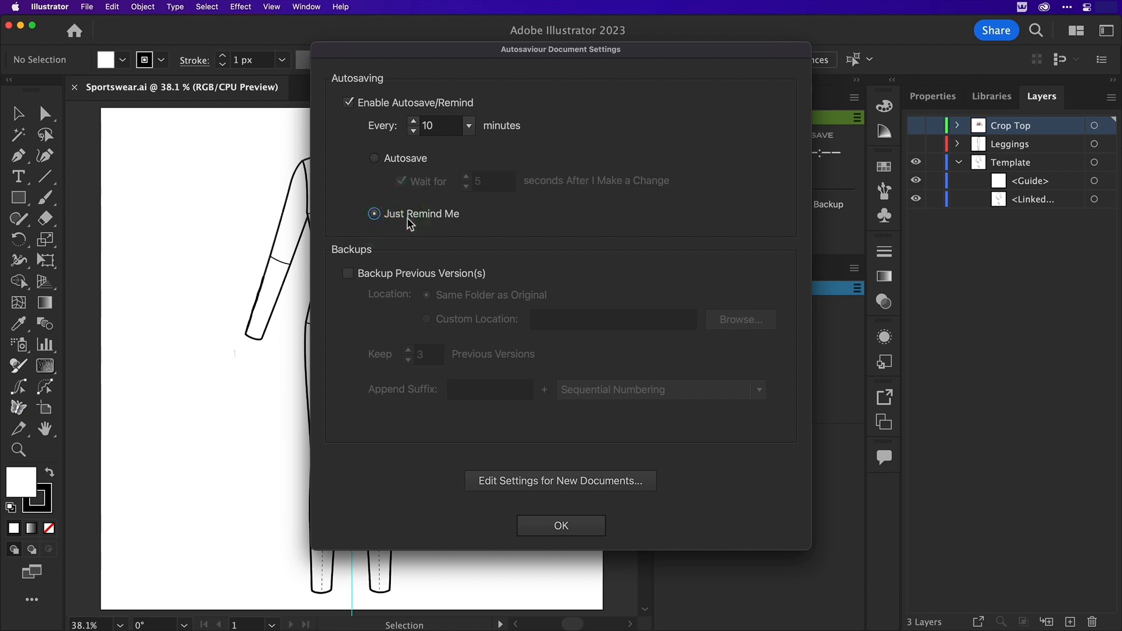
left_click(581, 529)
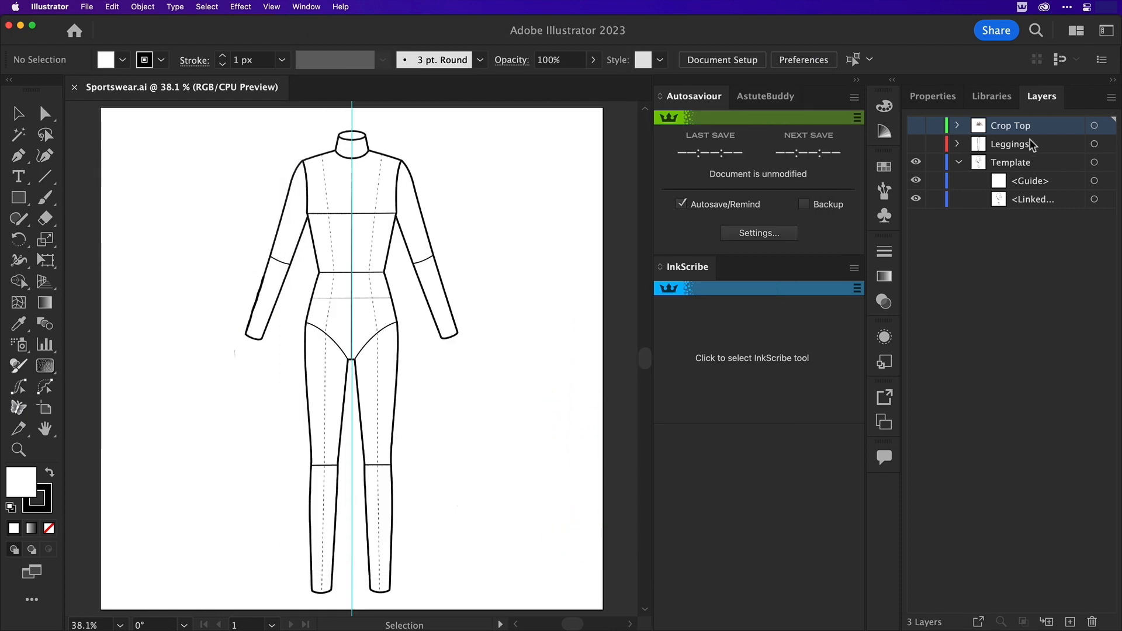
Turn the layer named Template into a template layer with its images dimmed to 50%
double_click(1039, 165)
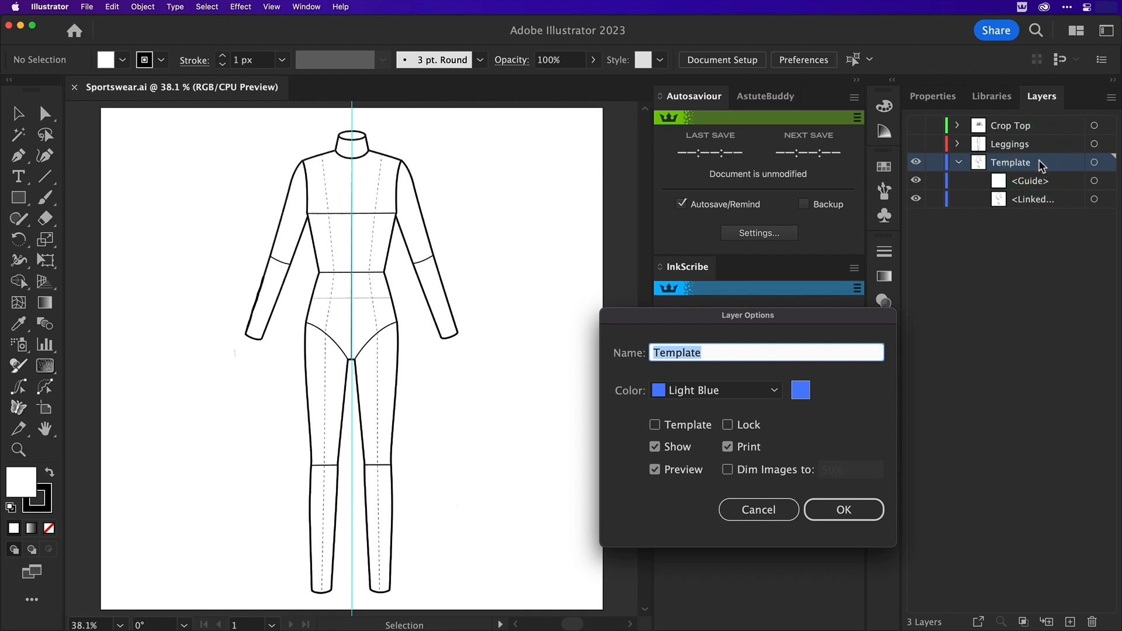
left_click_drag(859, 321, 540, 257)
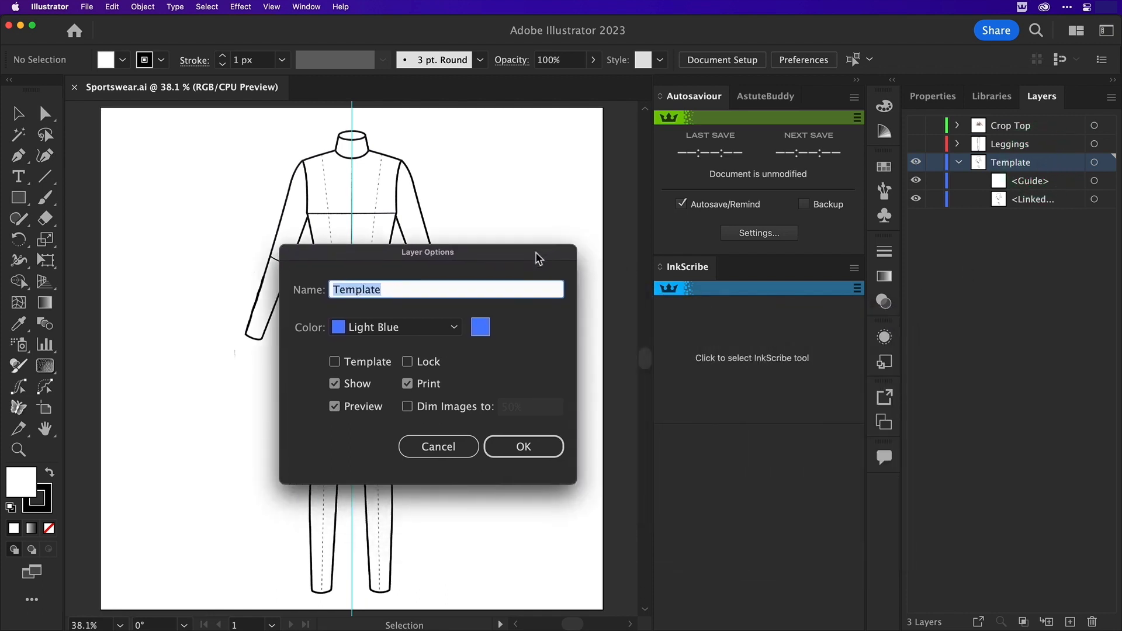
left_click(374, 368)
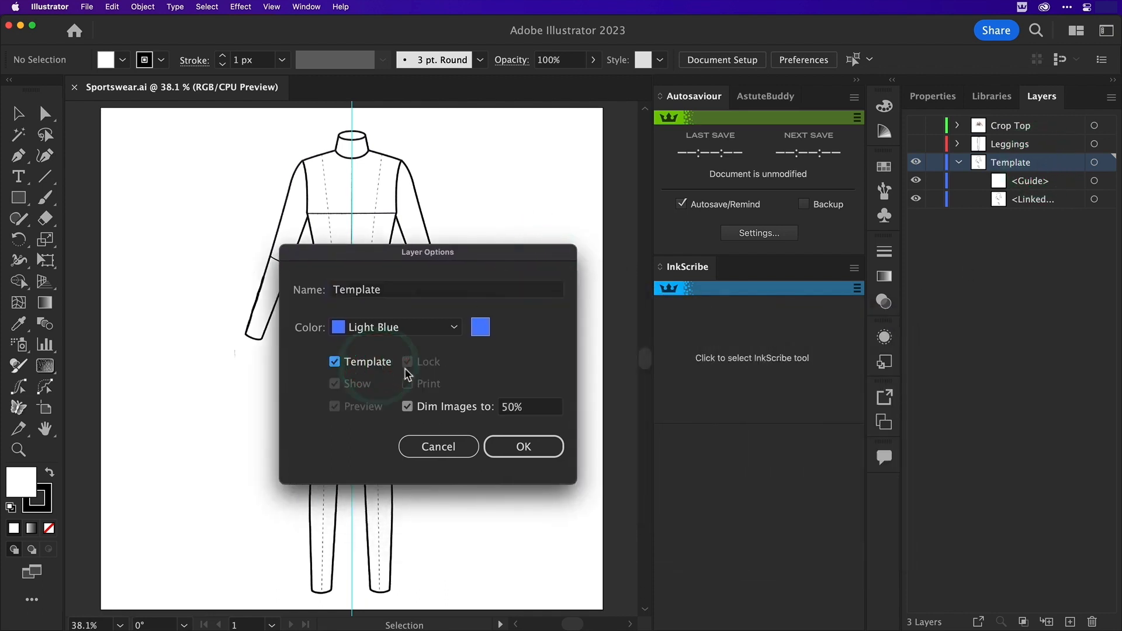
left_click(550, 445)
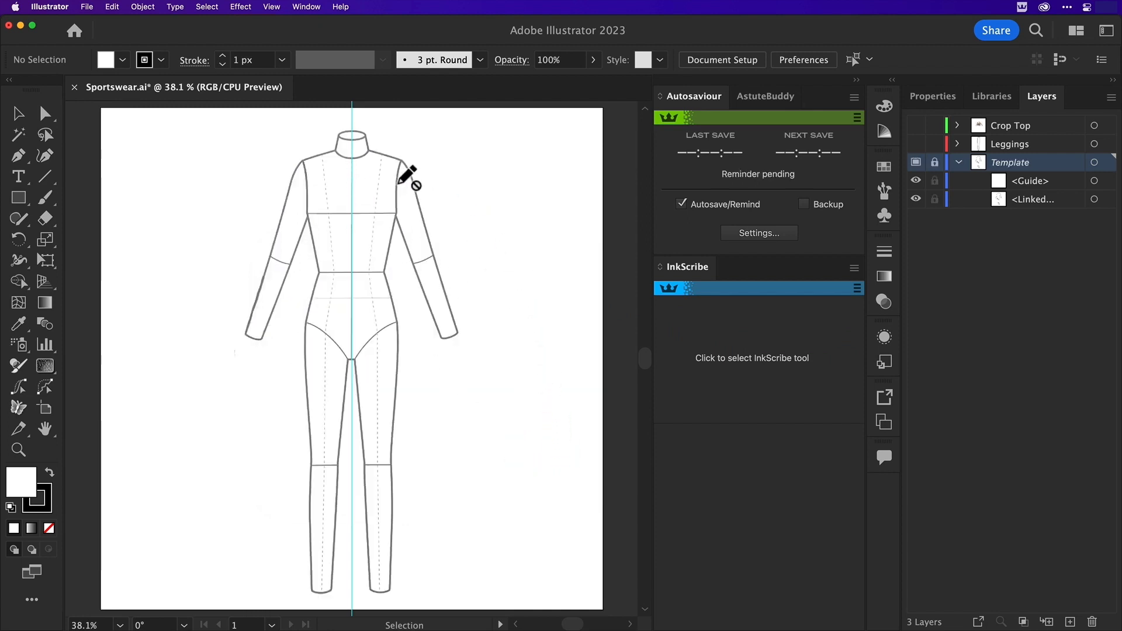
Make Crop Top the active layer and show its reference photo
left_click(1037, 126)
left_click(915, 125)
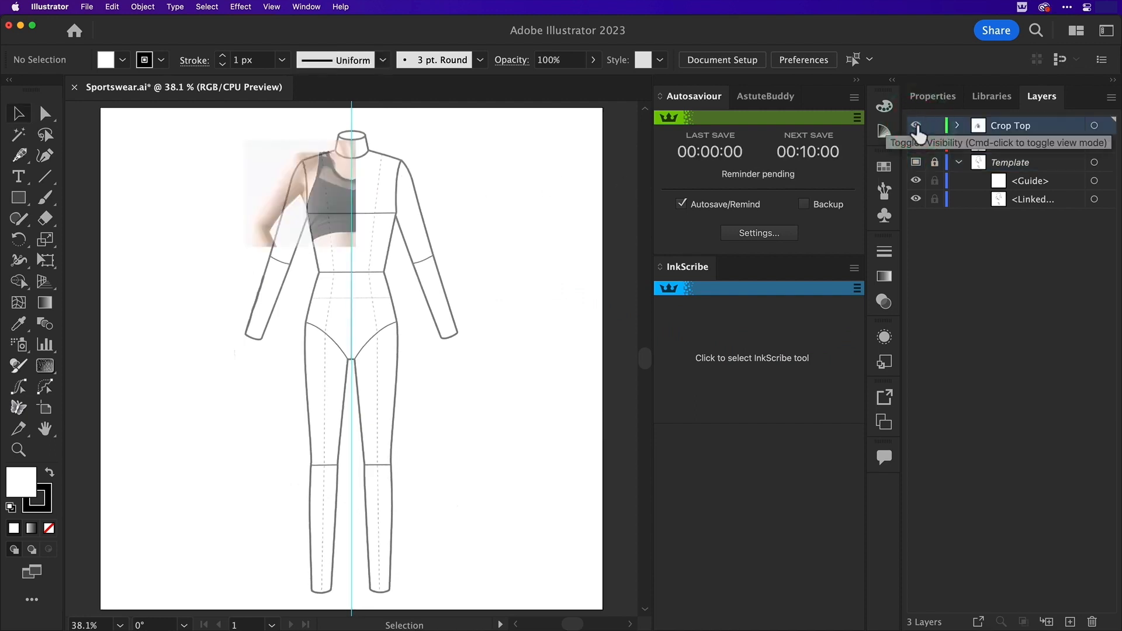
Trace half of the crop top with straight InkScribe segments, from centre neckline around strap, armhole and side seam to centre hem, leaving the path open
key("z")
left_click(383, 305)
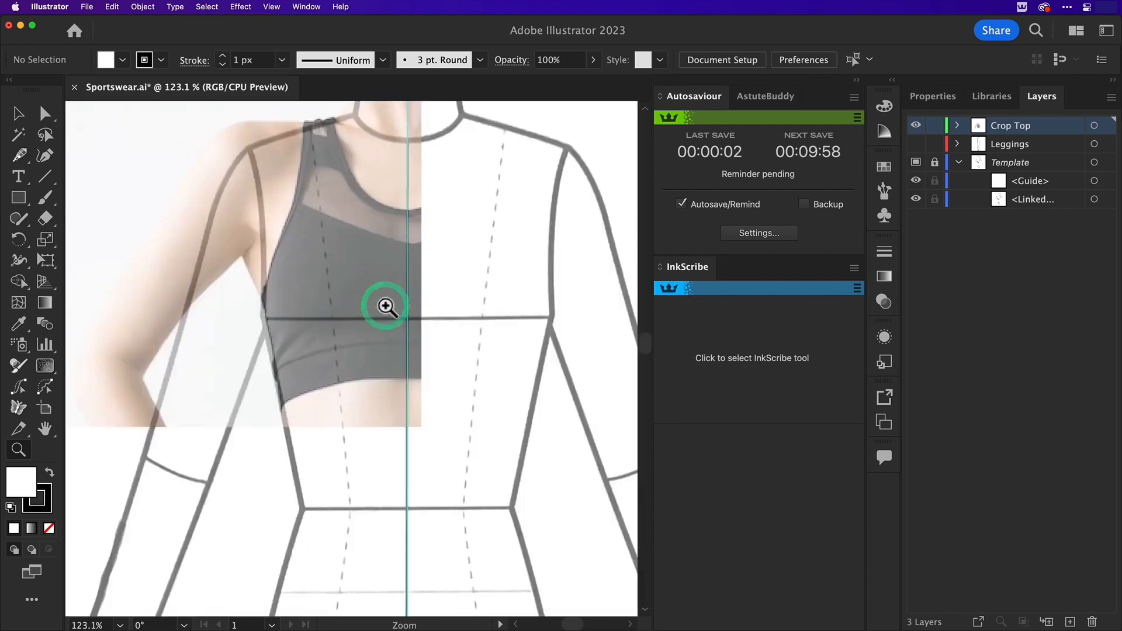
left_click_drag(268, 115, 475, 465)
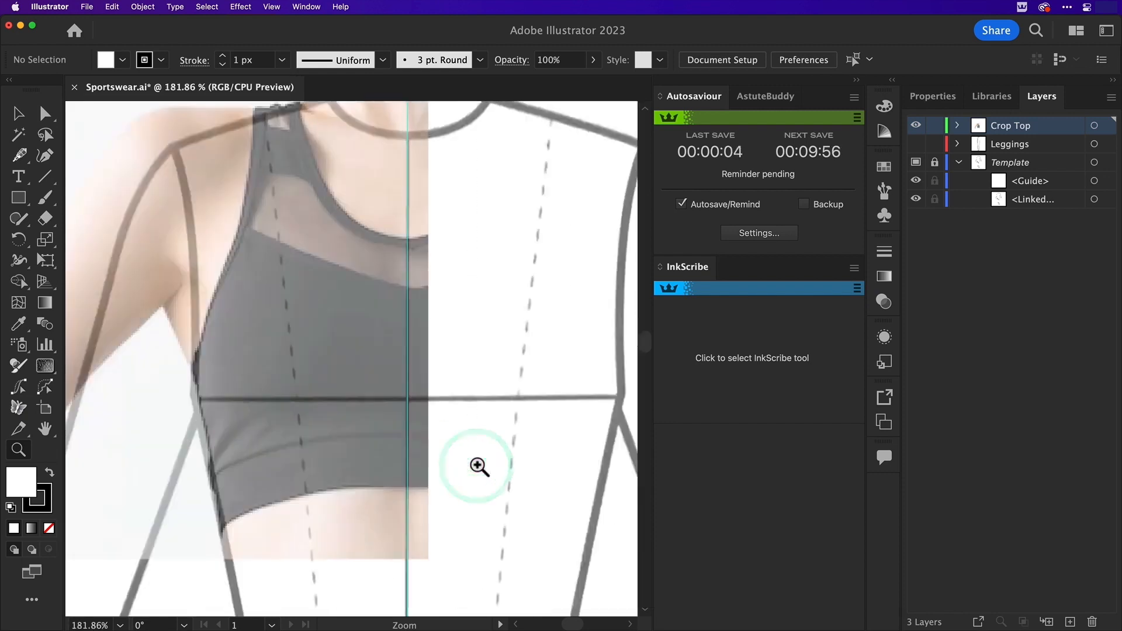
key("space")
left_click_drag(303, 323, 316, 359)
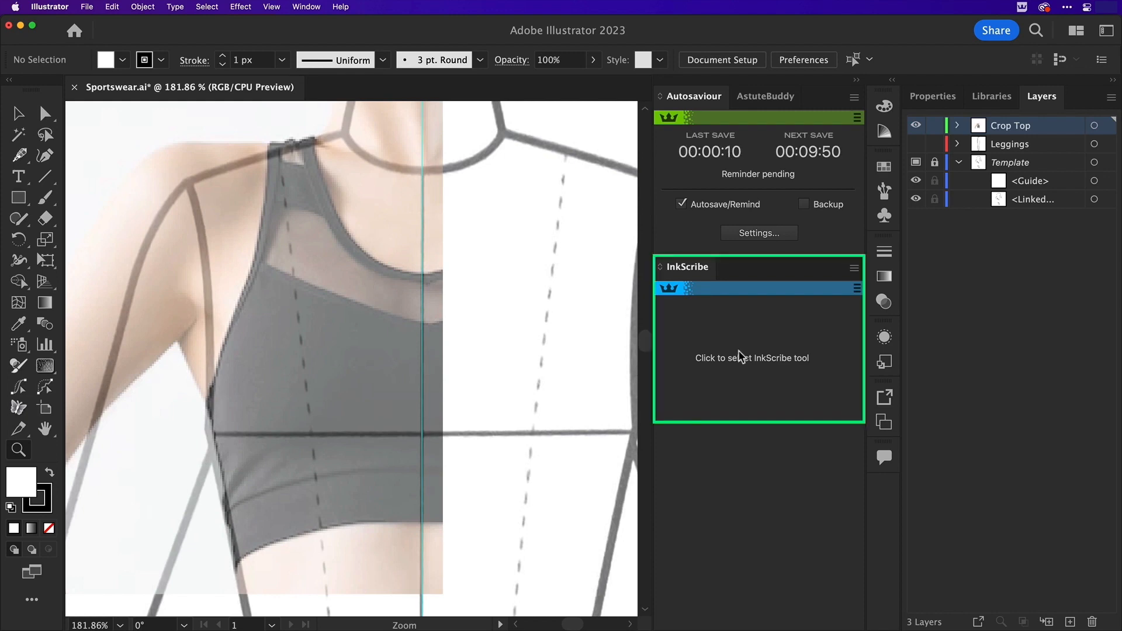
left_click(770, 340)
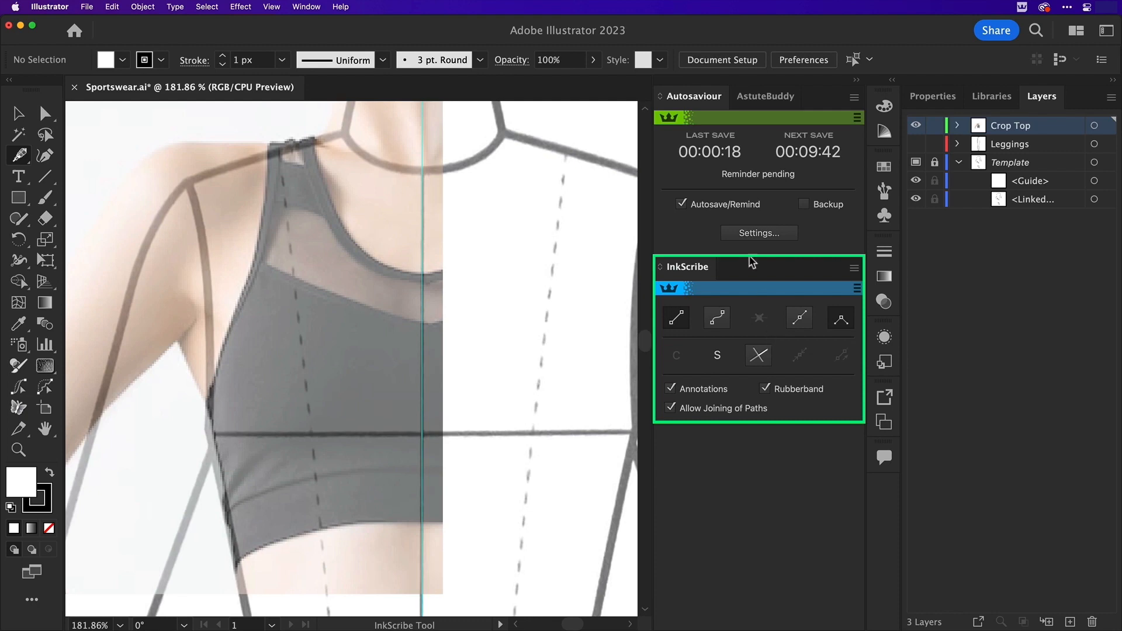
left_click(422, 274)
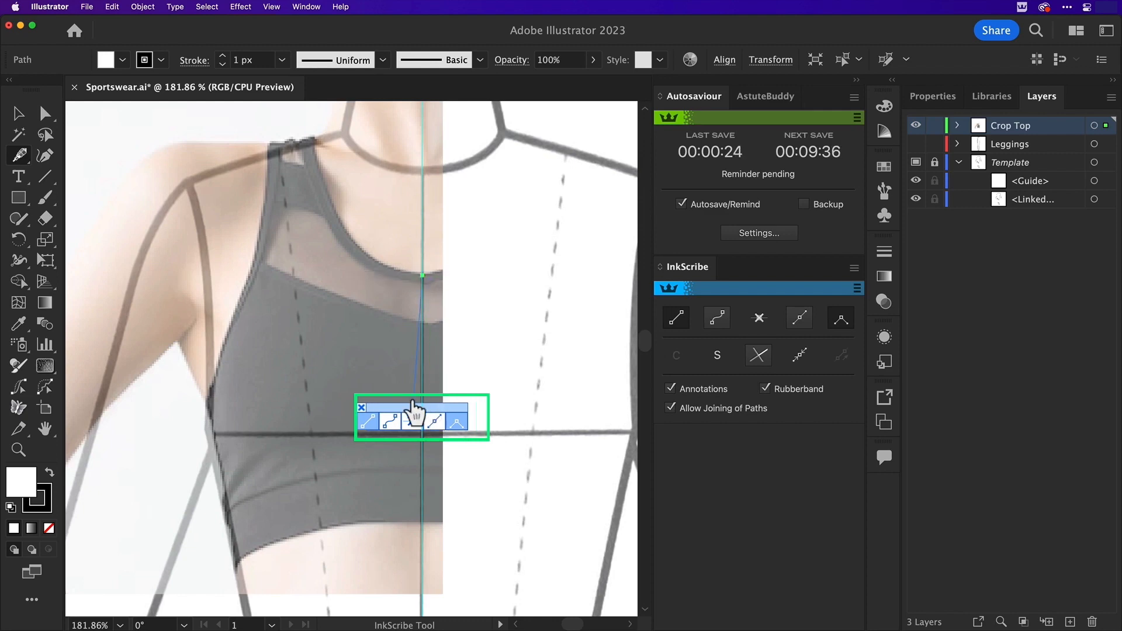
left_click_drag(413, 409, 559, 304)
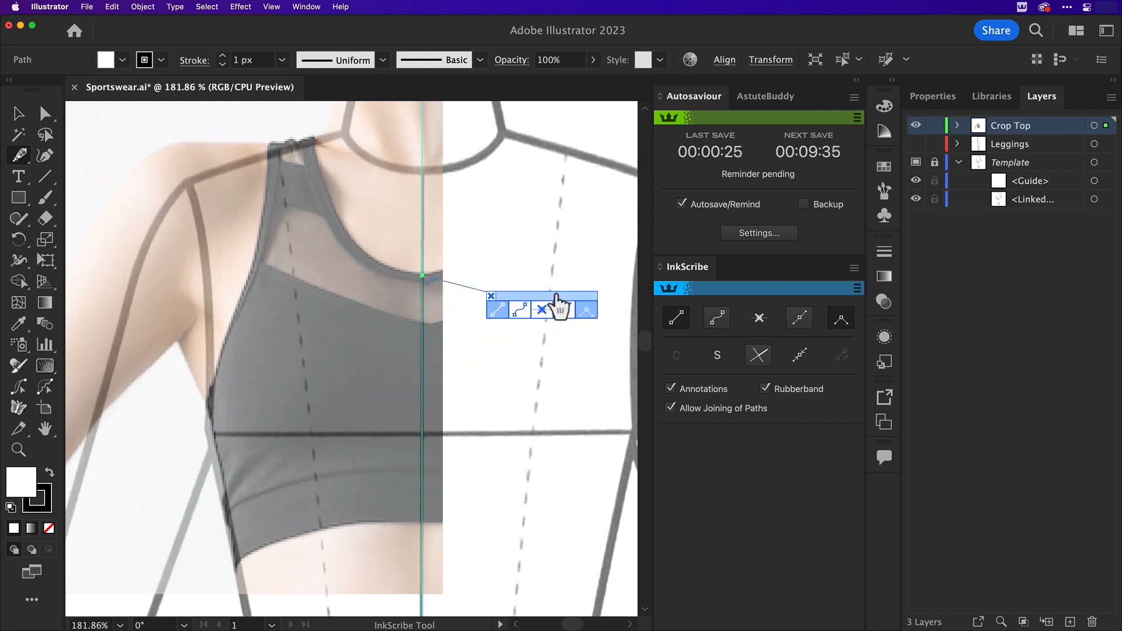
left_click(310, 141)
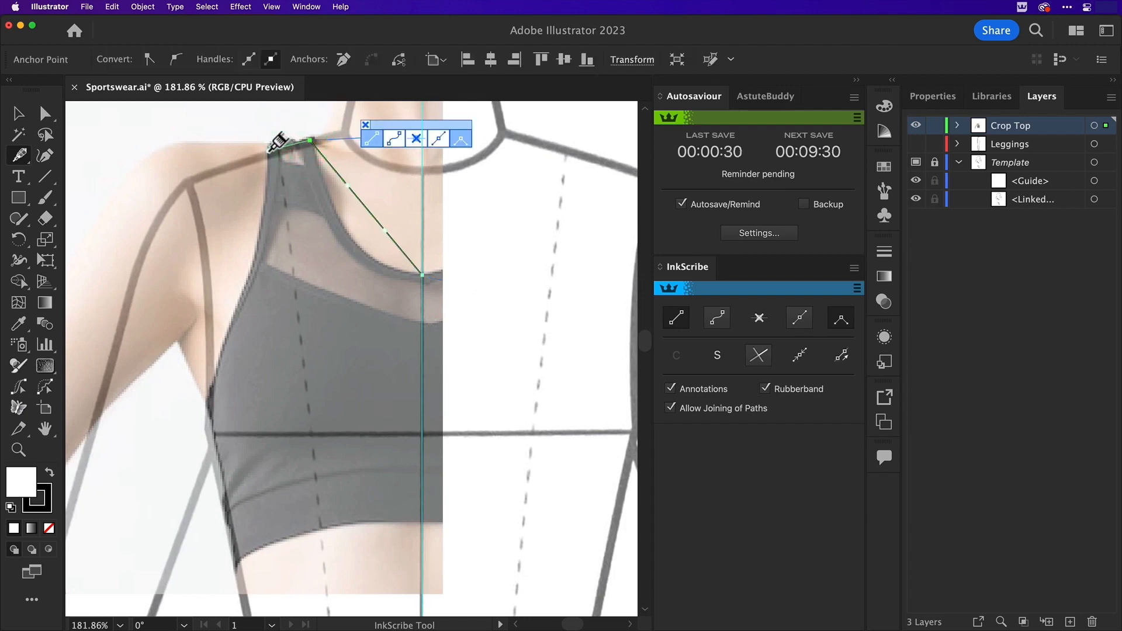
left_click(269, 151)
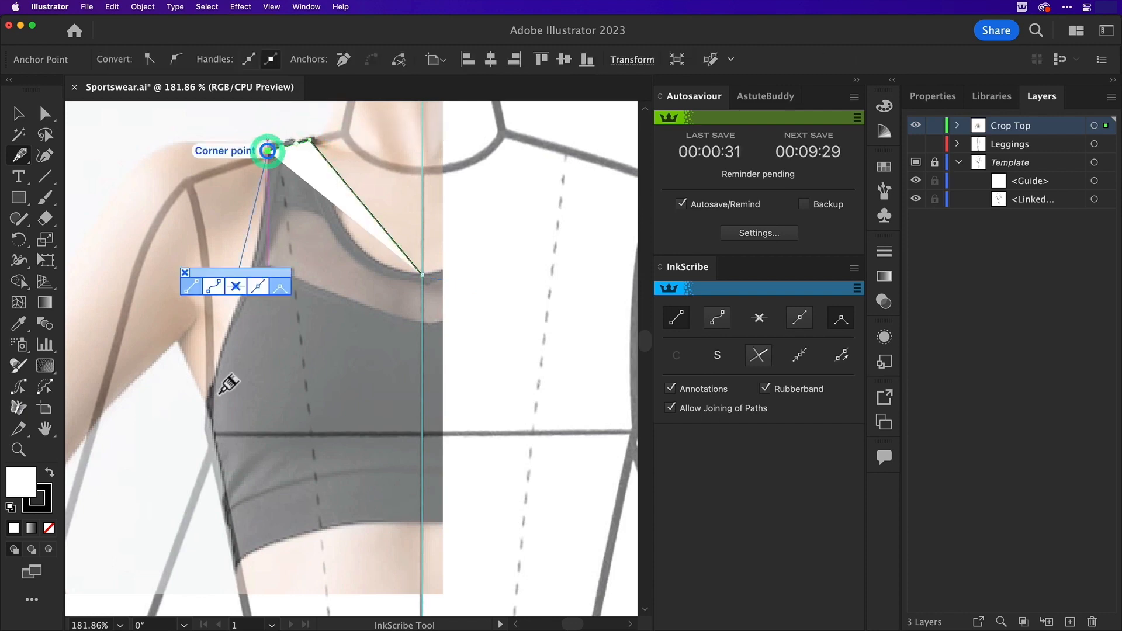
left_click(208, 427)
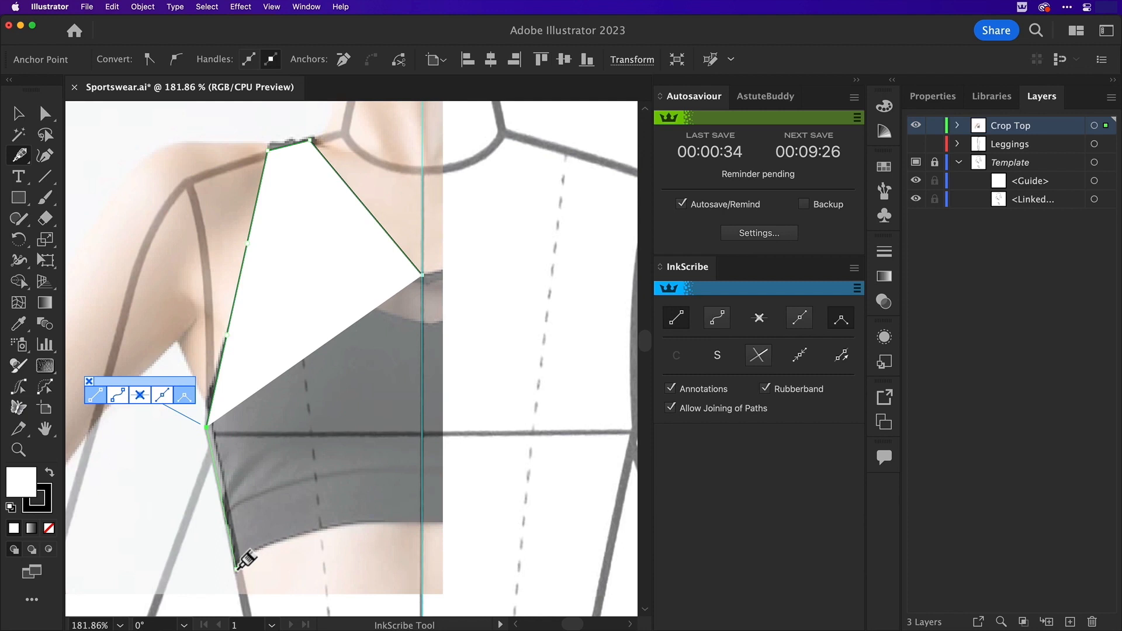
left_click(237, 568)
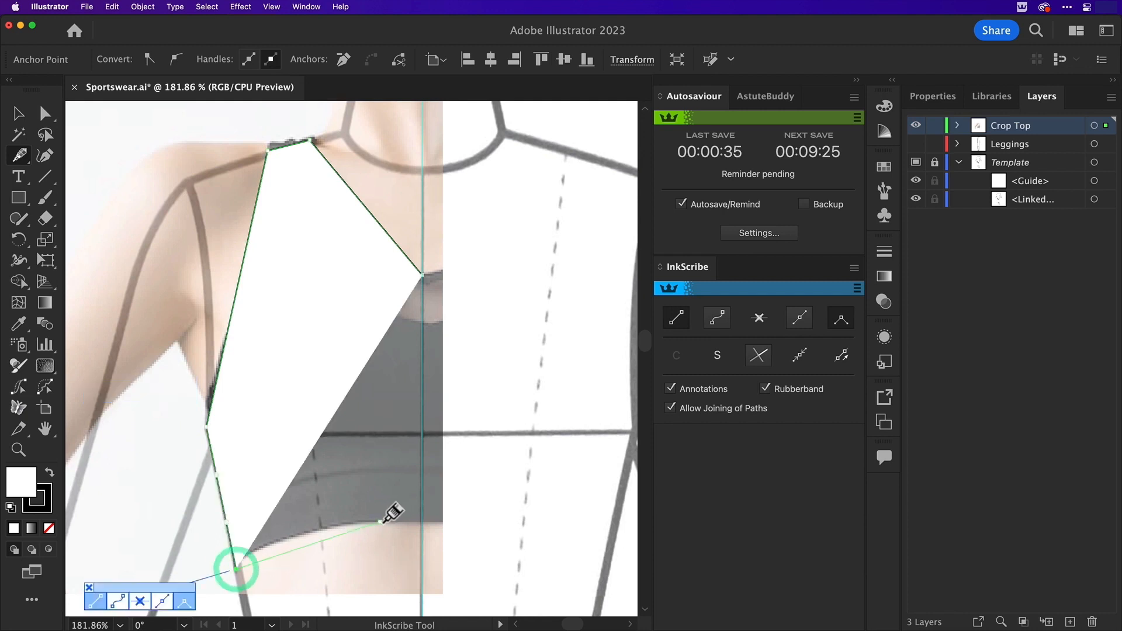
left_click(422, 522)
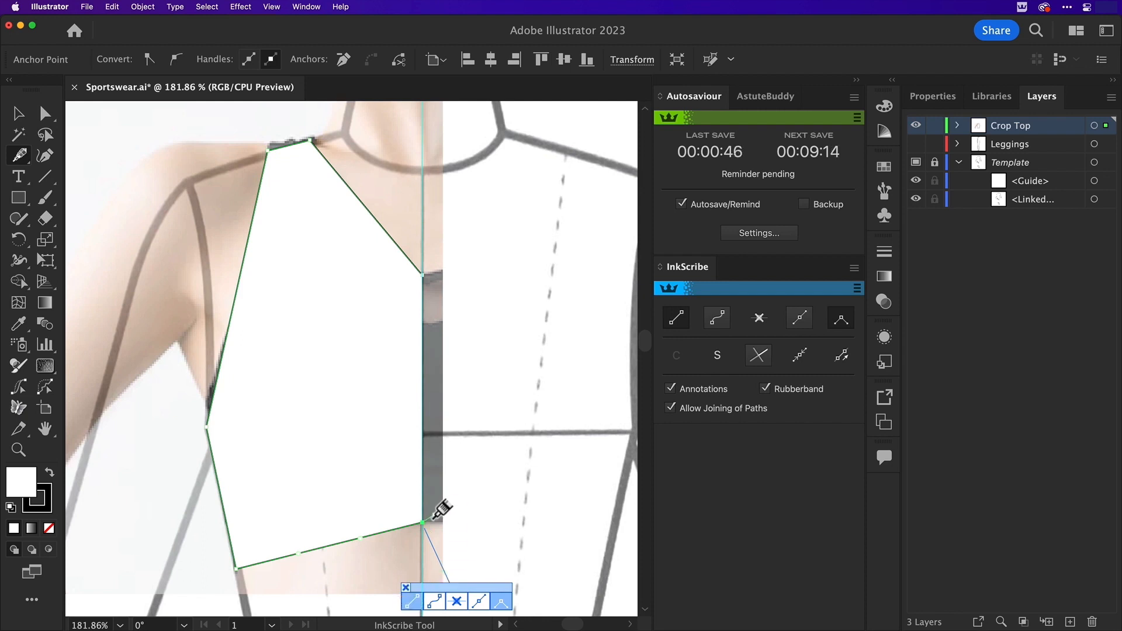
key("Escape")
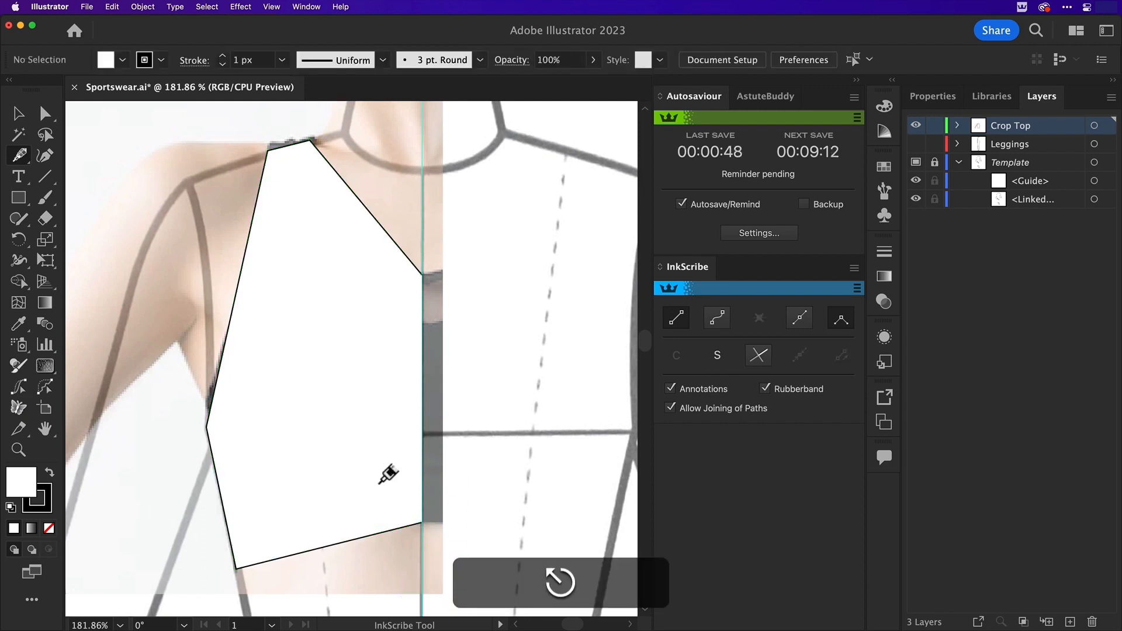
Remove the crop top outline's fill and give it a 3 px stroke with round caps and round corners
key("v")
left_click(376, 476)
left_click(49, 528)
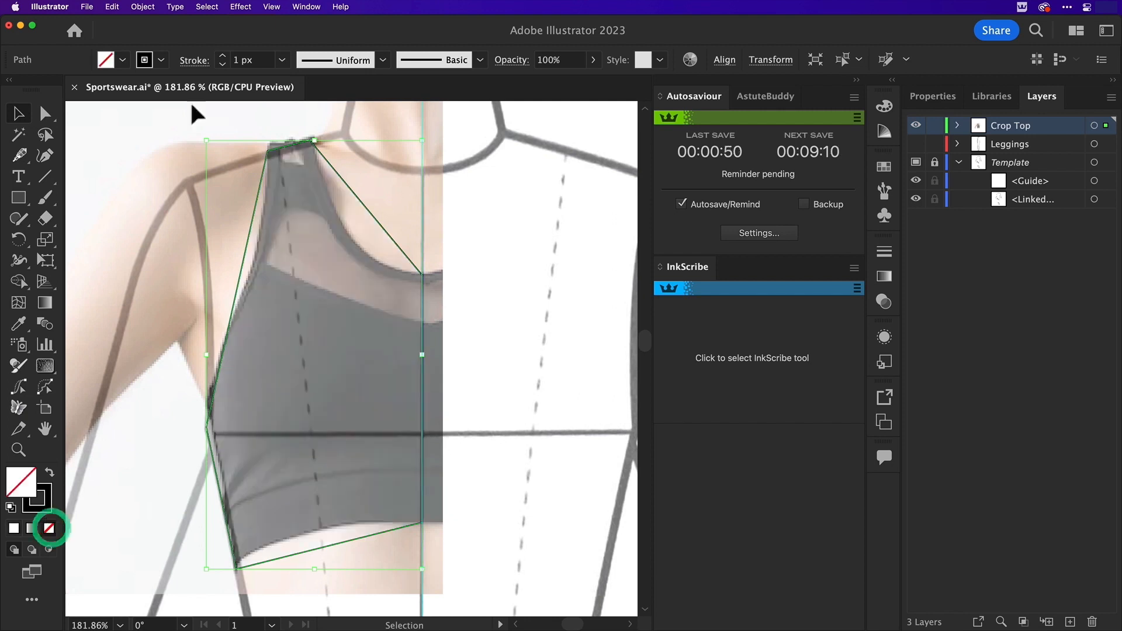
left_click(194, 61)
left_click(93, 105)
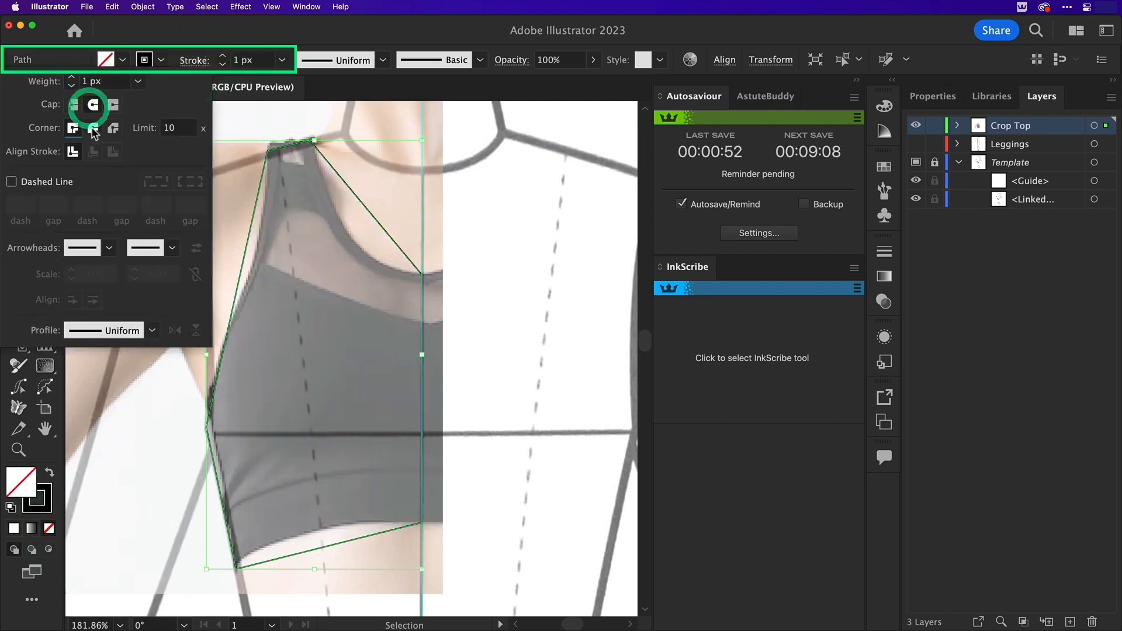
left_click(93, 127)
left_click(72, 76)
left_click(71, 77)
left_click(275, 118)
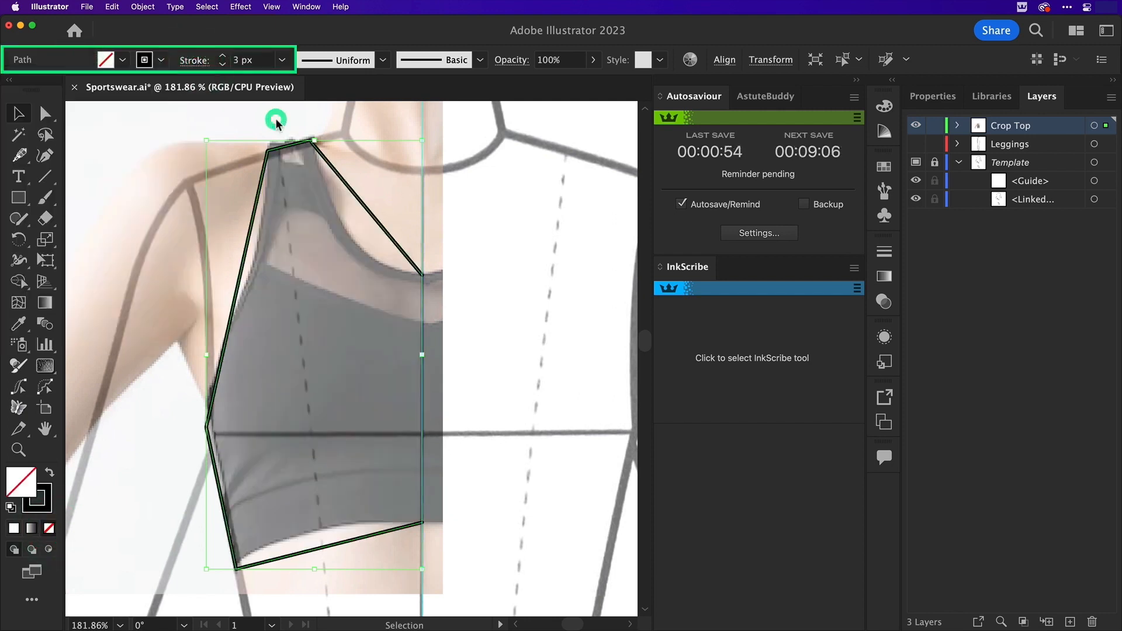
left_click(275, 118)
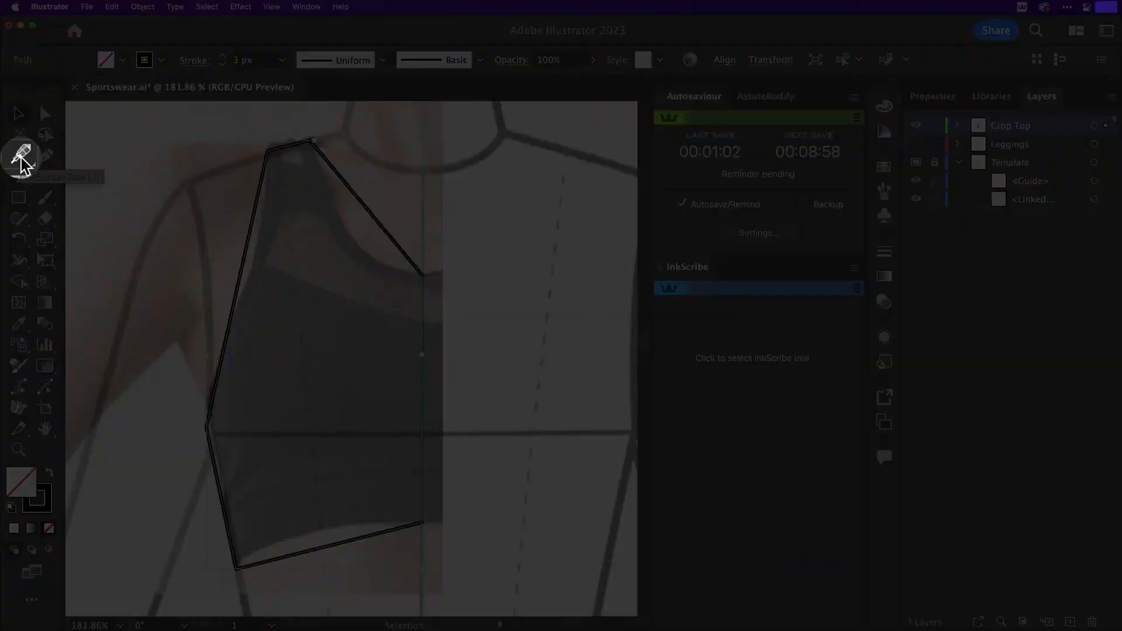
Curve the outline's neckline, armhole and hem segments with InkScribe to match the reference photo, and end the path
left_click(21, 156)
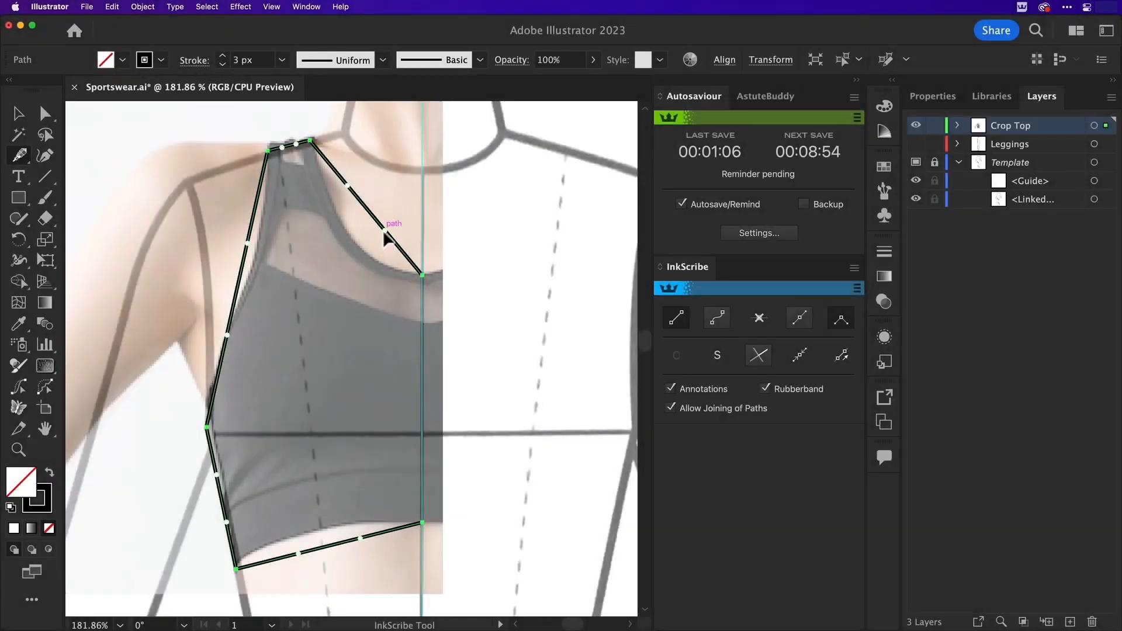
left_click_drag(386, 239, 327, 276)
key("shift")
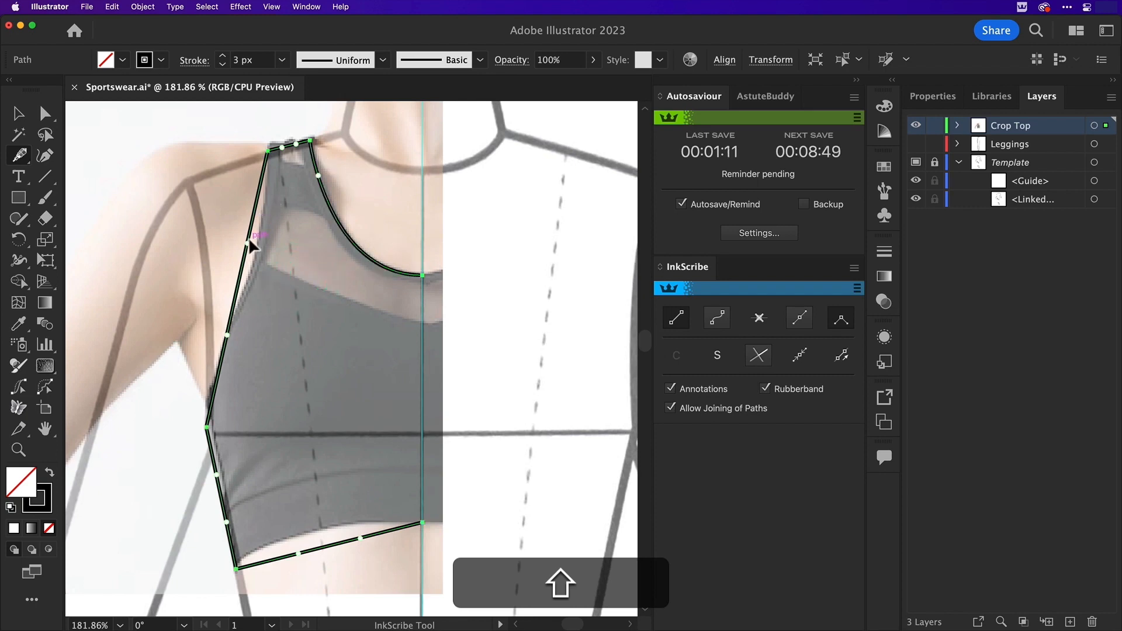
left_click_drag(261, 235, 271, 229)
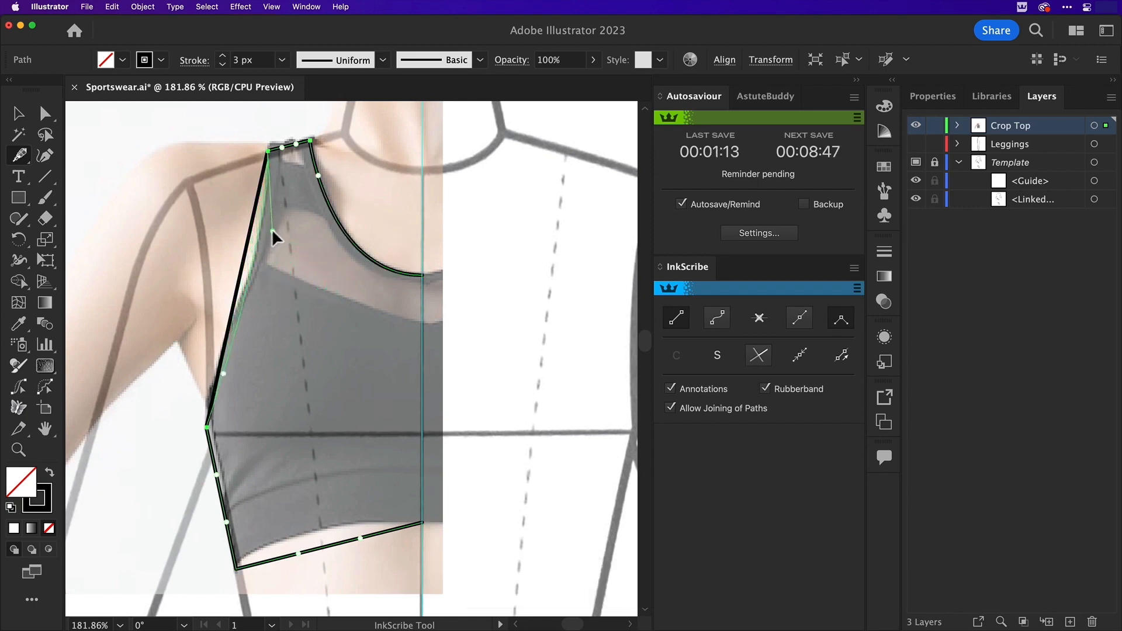
left_click_drag(199, 389, 199, 389)
left_click_drag(327, 545, 298, 522)
left_click(422, 522)
key("Escape")
Draw a closed straight-sided front panel between the mesh seam and underband seam, extending slightly past the centre guide
left_click(431, 325)
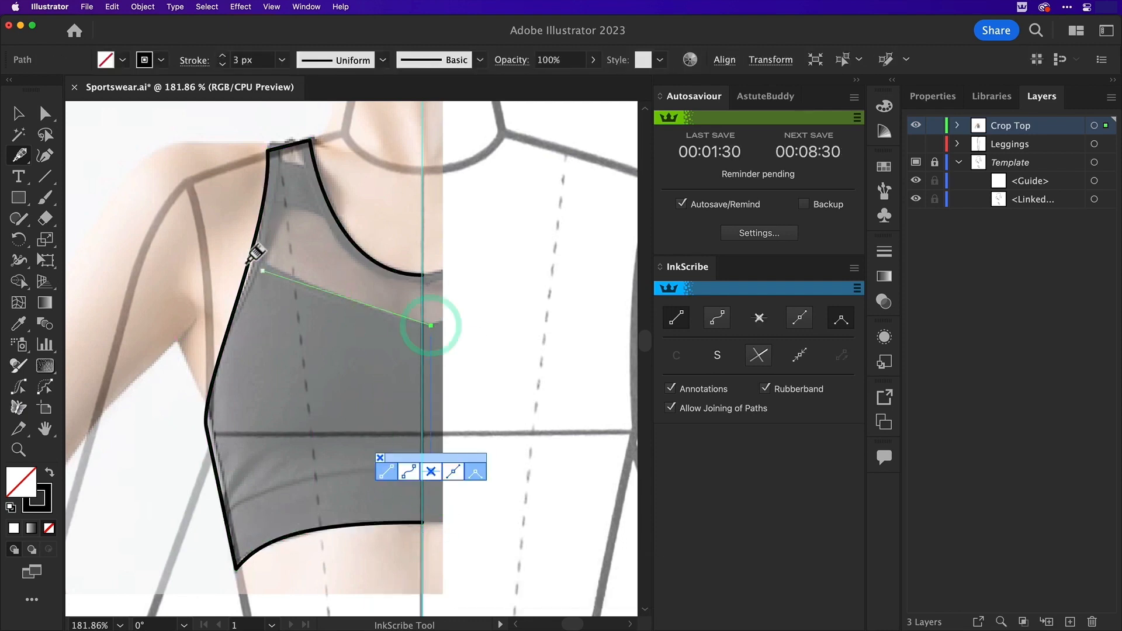
left_click(251, 256)
left_click(207, 427)
left_click(236, 569)
key("super+z")
left_click(225, 516)
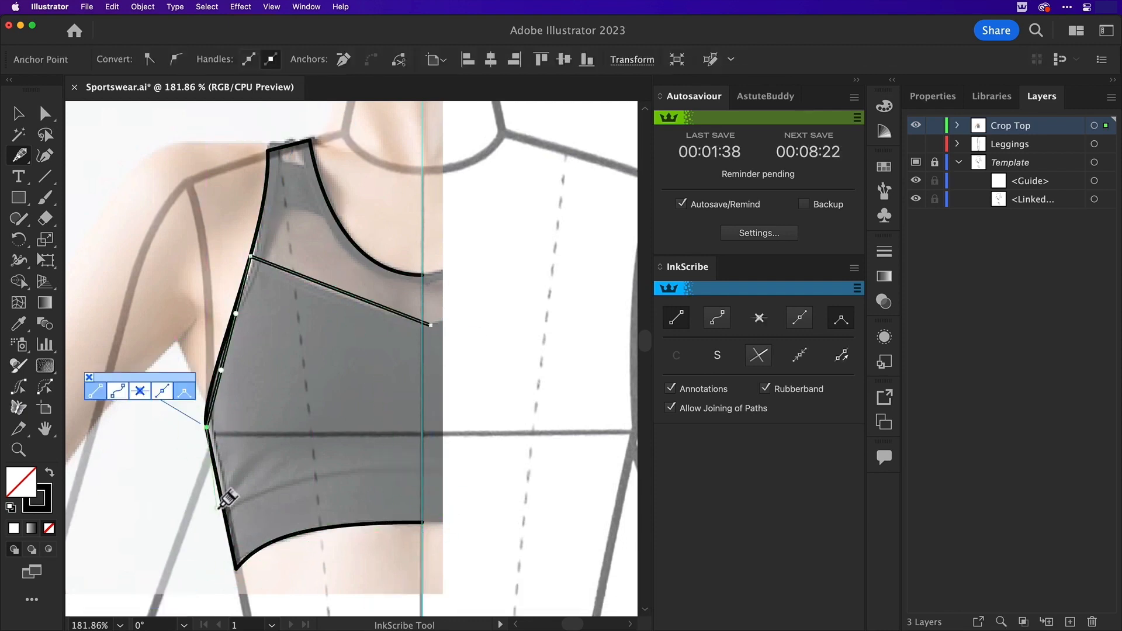
left_click(431, 473)
left_click(430, 325)
Curve the front panel's upper seam, underband seam and armhole edge to follow the garment
left_click_drag(371, 302, 372, 324)
left_click_drag(310, 279, 306, 257)
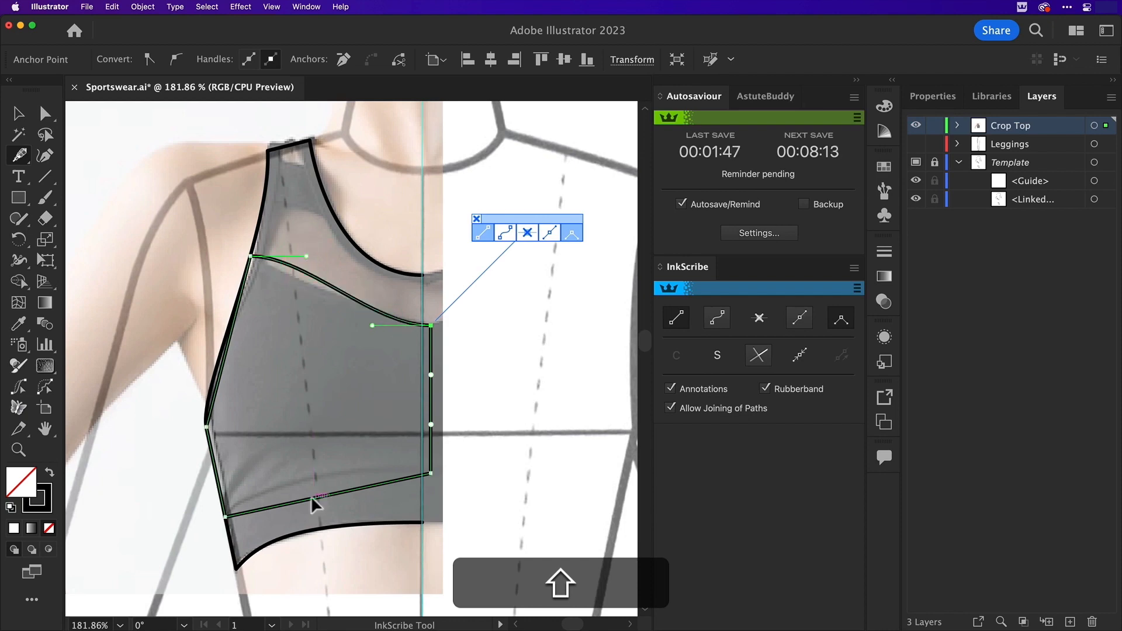
left_click_drag(311, 498, 314, 473)
left_click(206, 426)
left_click_drag(220, 370, 208, 375)
left_click_drag(236, 313, 241, 296)
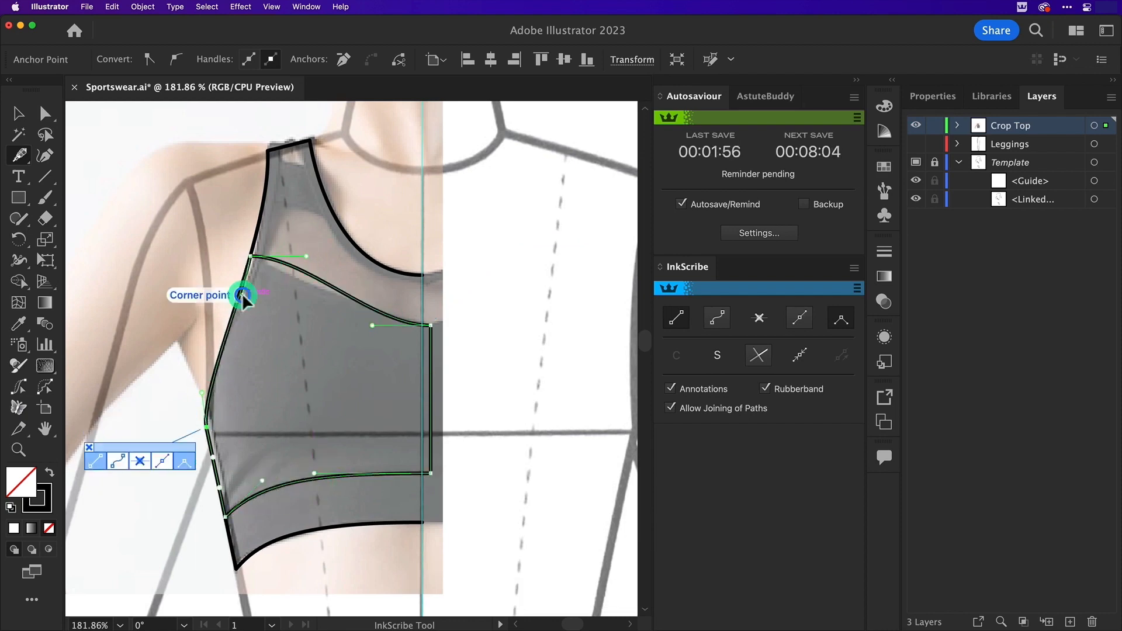
Draw a closed four-sided panel across the shoulder strap and curve its edges to follow the strap
left_click(336, 219)
left_click(262, 208)
left_click(268, 160)
left_click(314, 161)
left_click(335, 218)
left_click_drag(321, 181, 281, 211)
left_click_drag(311, 215, 305, 211)
left_click_drag(292, 161, 292, 163)
left_click_drag(314, 161, 299, 169)
key("v")
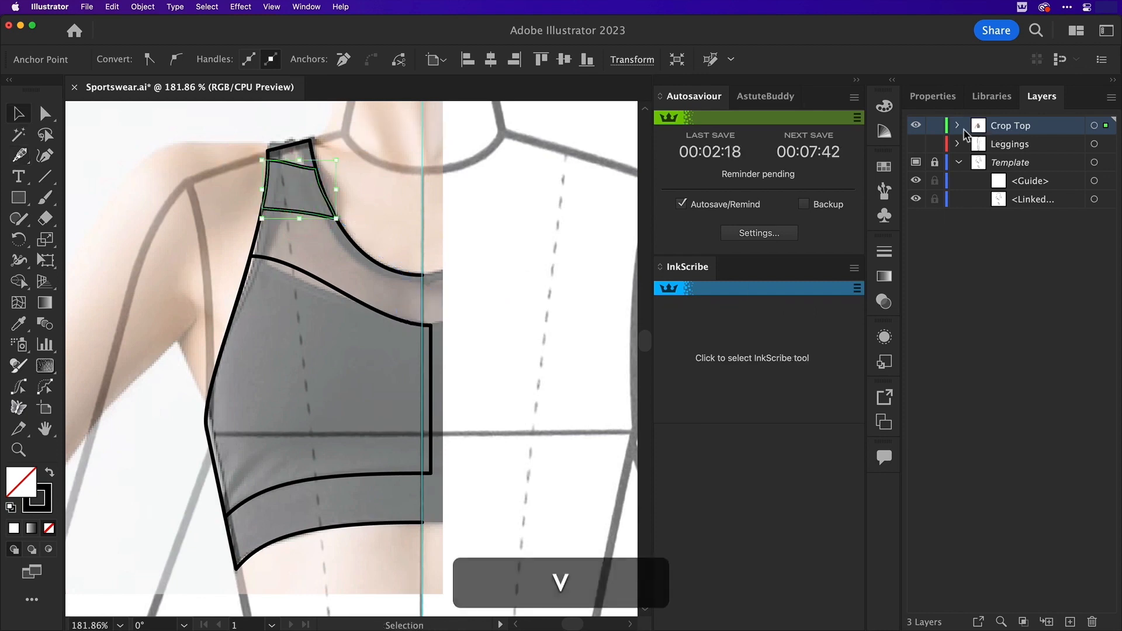
Hide the reference photo's clip group in the Crop Top layer and deselect the strap panel
left_click(958, 126)
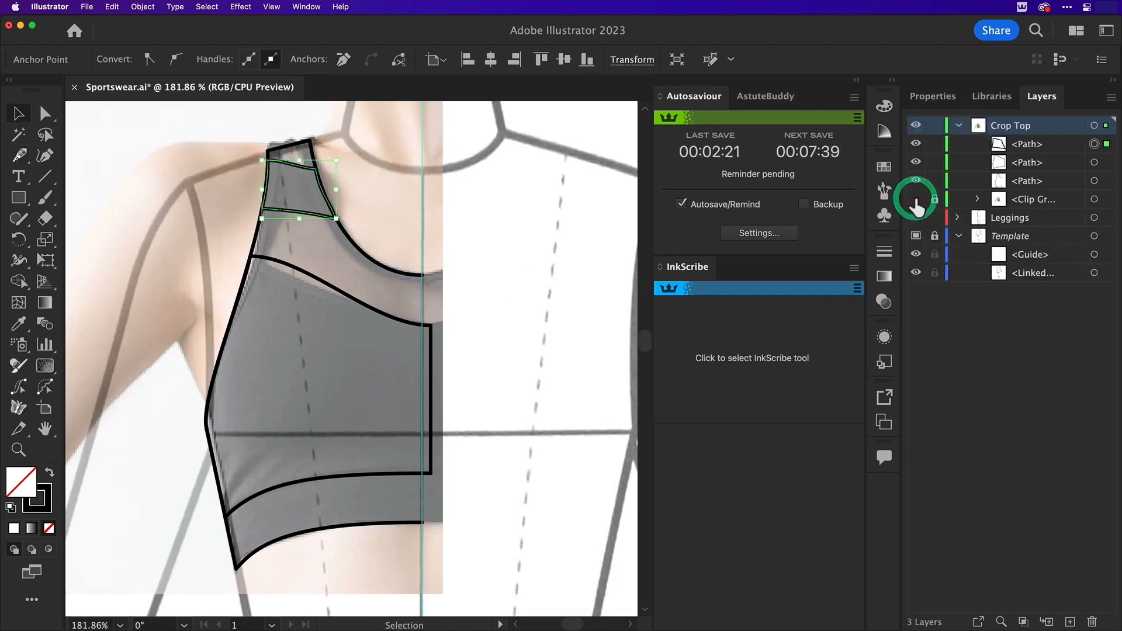
left_click(915, 199)
left_click(559, 237)
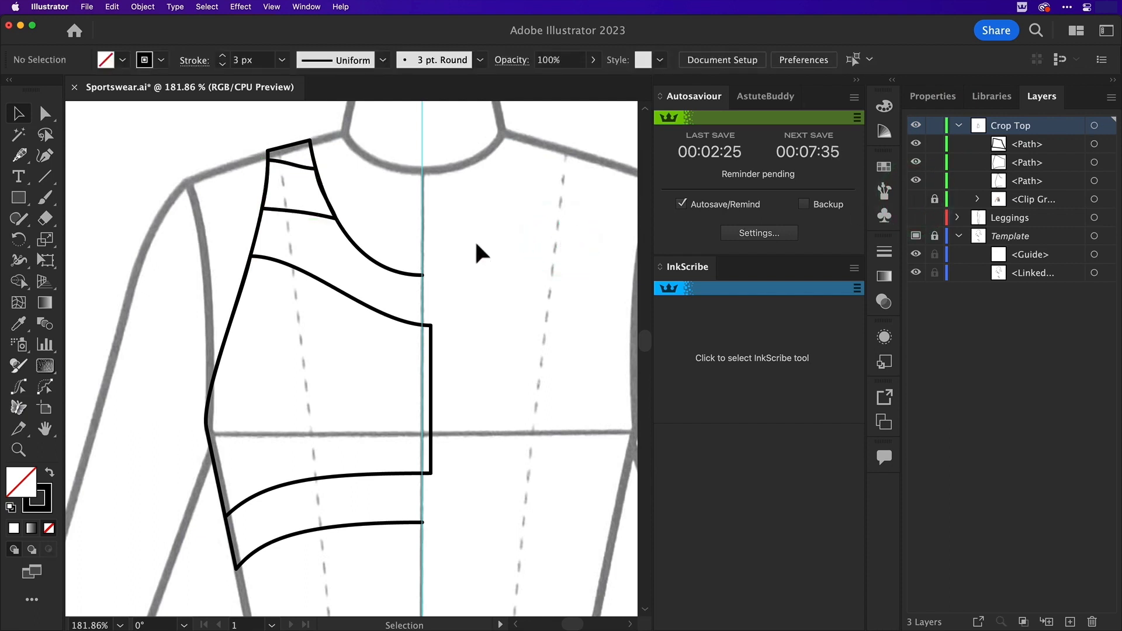
Refine the curve of the strap panel's upper edge with Direct Selection and deselect it
key("a")
left_click(284, 161)
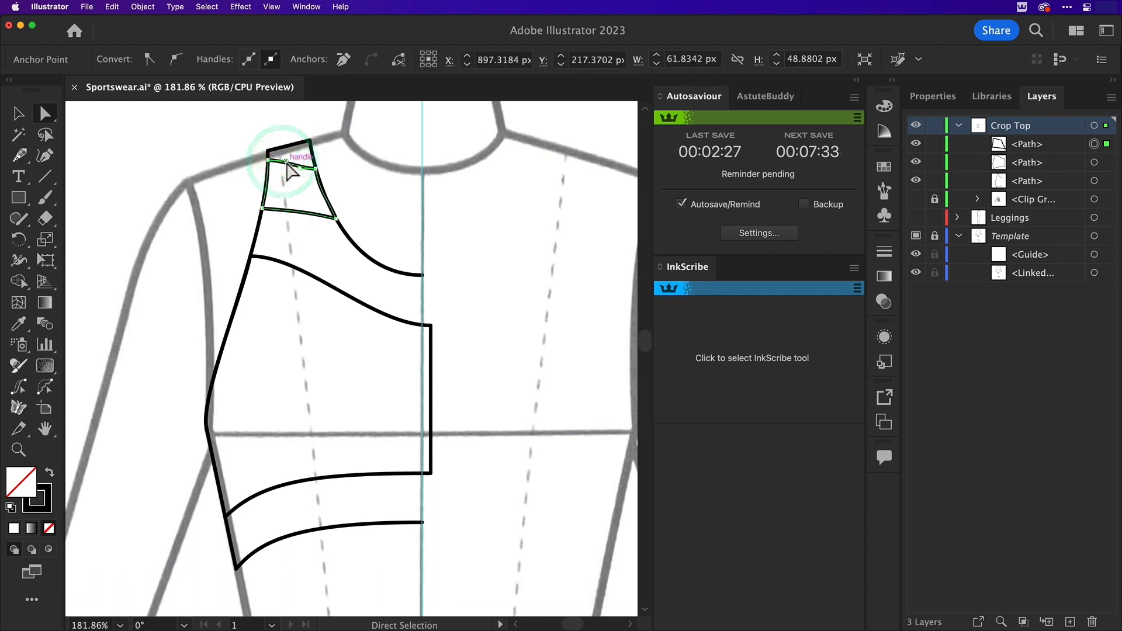
left_click_drag(286, 161, 308, 175)
left_click(316, 170)
key("v")
left_click(146, 144)
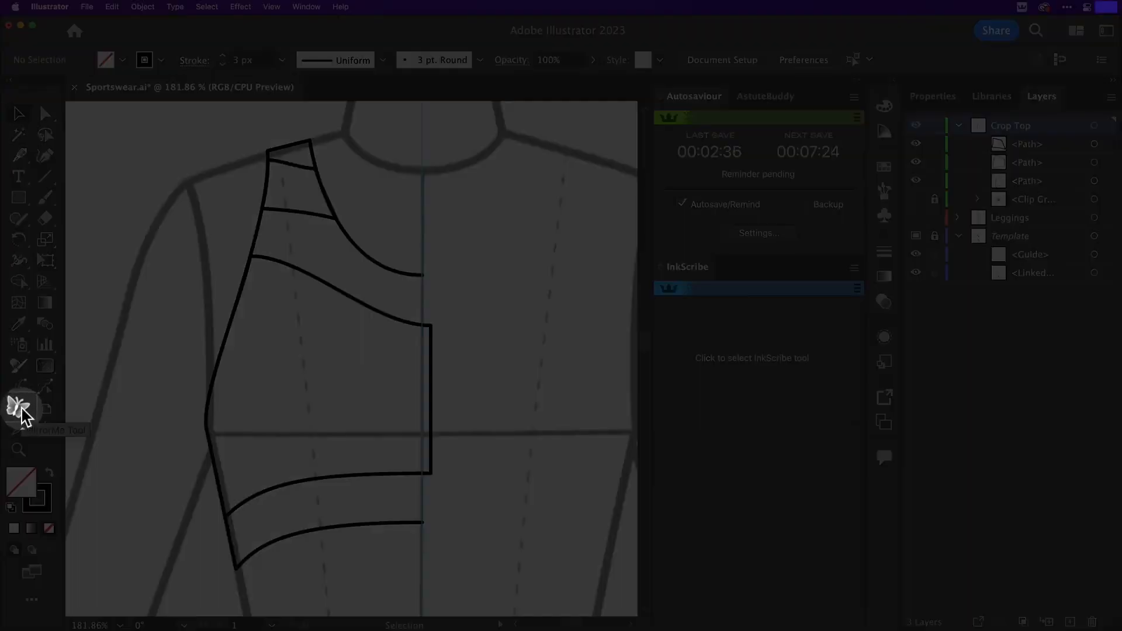
Activate the MirrorMe tool and dock its panel with the Autosaviour and AstuteBuddy panels
double_click(22, 413)
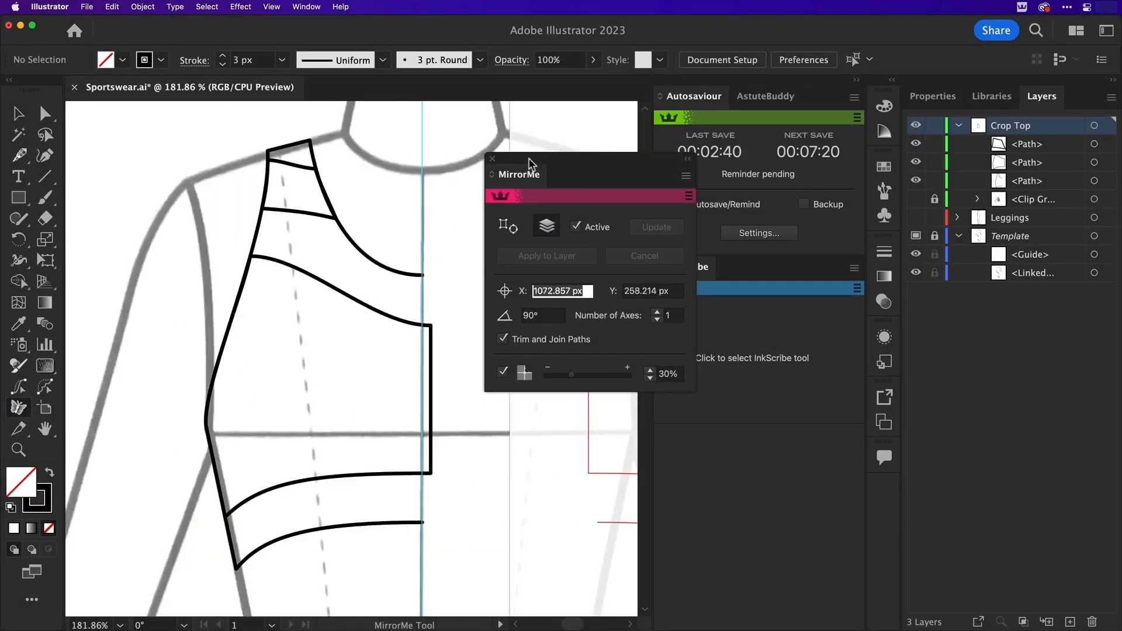
left_click_drag(528, 159, 661, 96)
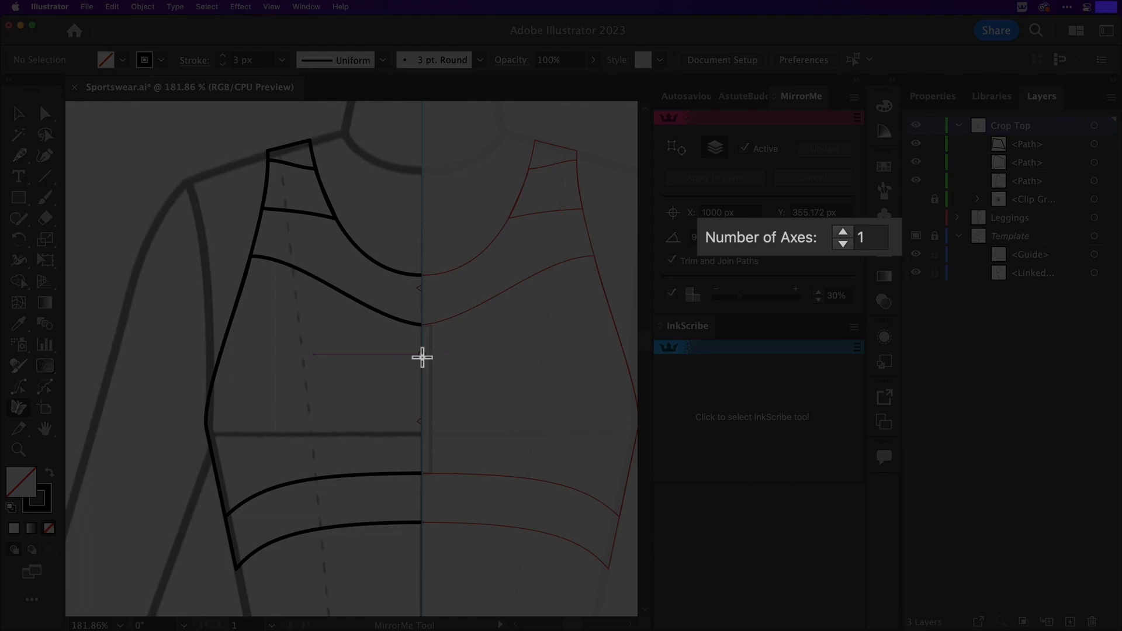
Preview the MirrorMe reflection with up to five axes and return it to one axis
key("bracketright")
key("bracketright")
key("bracketright")
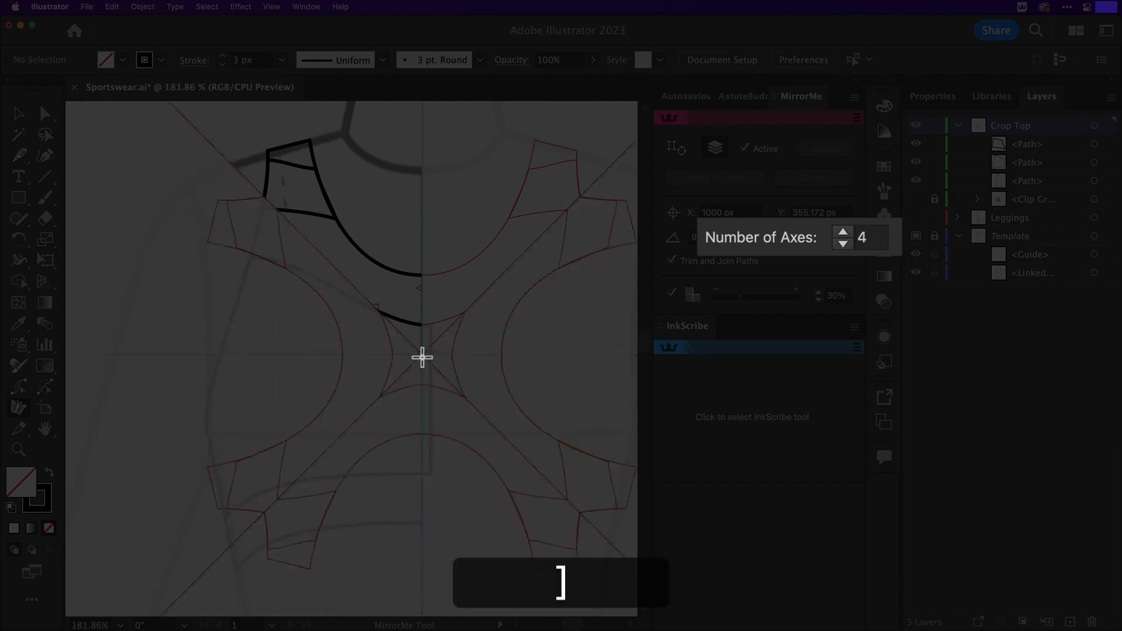
key("bracketright")
key("bracketleft")
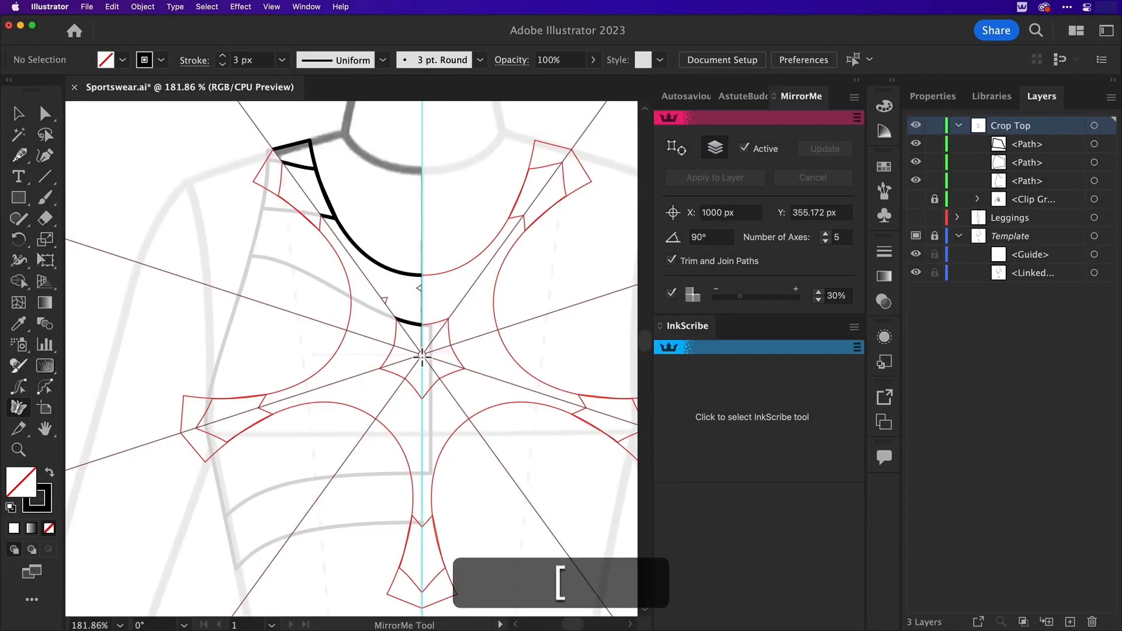
key("bracketleft")
key("bracketleft")
key("bracketleft")
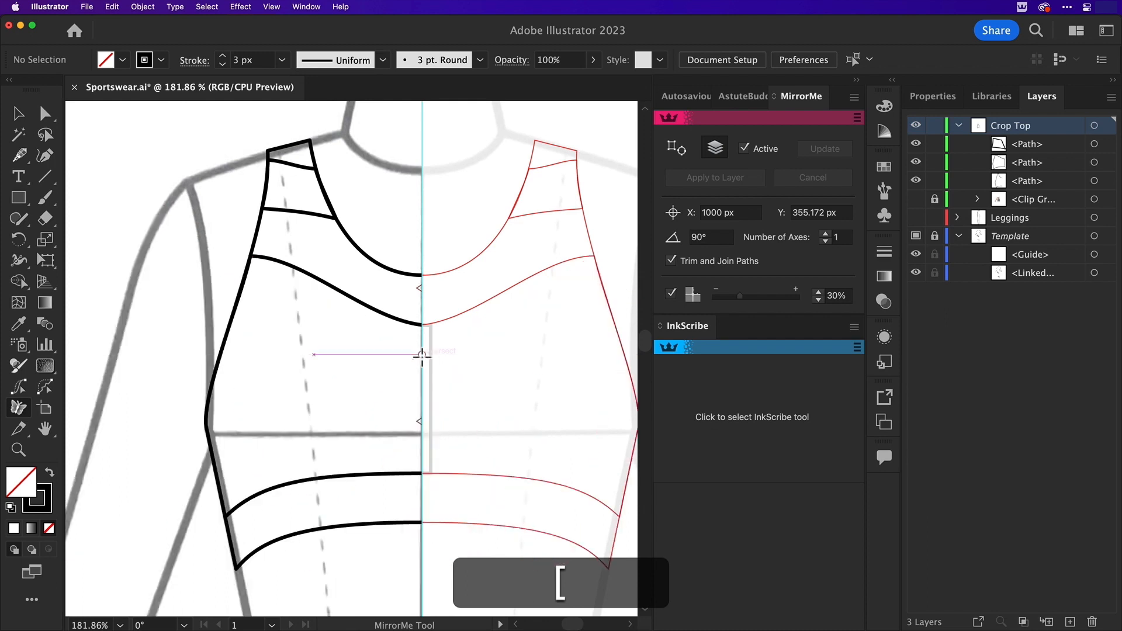
Apply the MirrorMe reflection persistently to the Crop Top layer about the vertical guide at X 1000 px
key("shift")
left_click(422, 354, "shift")
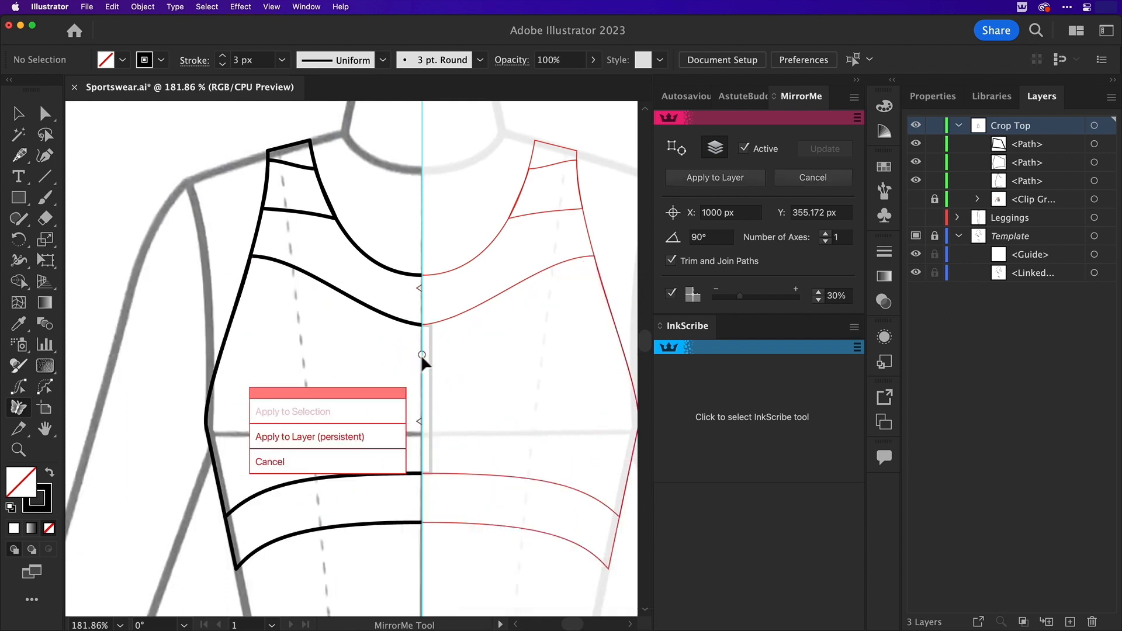
left_click_drag(396, 392, 405, 371)
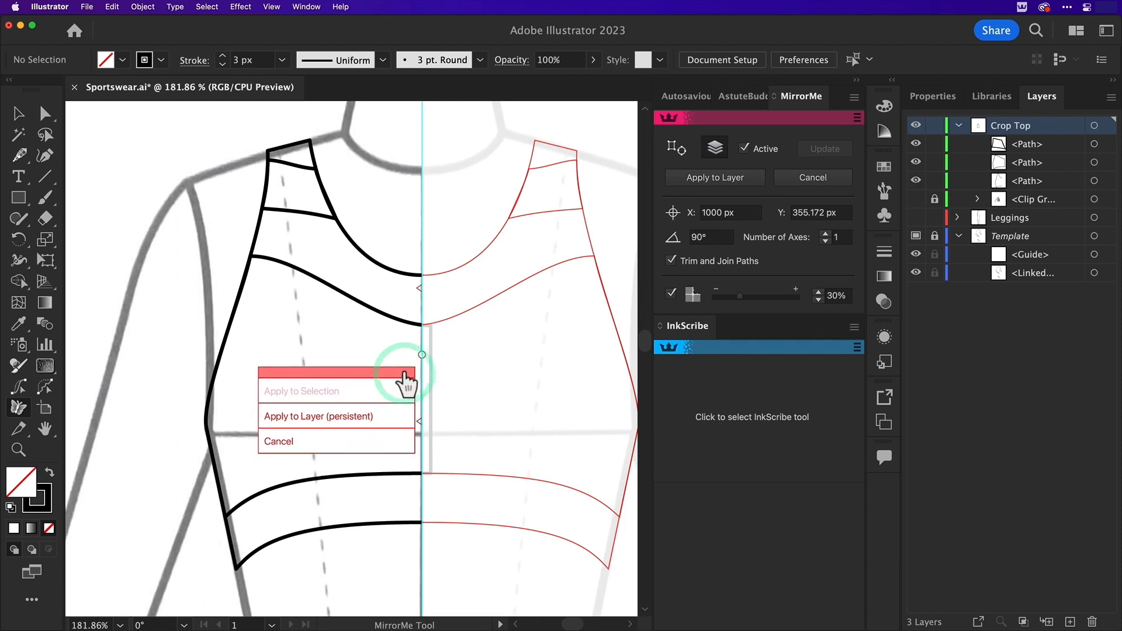
left_click(392, 416)
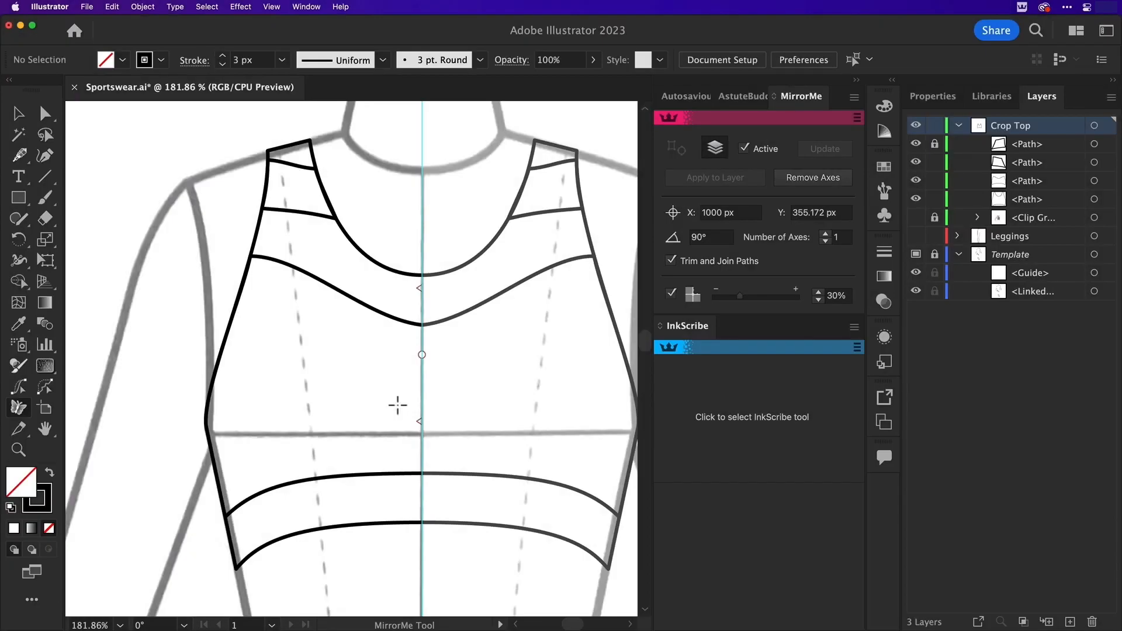
Smooth the curves of the chest panel's upper and lower edges at their centre anchors with Direct Selection
key("a")
left_click(421, 325)
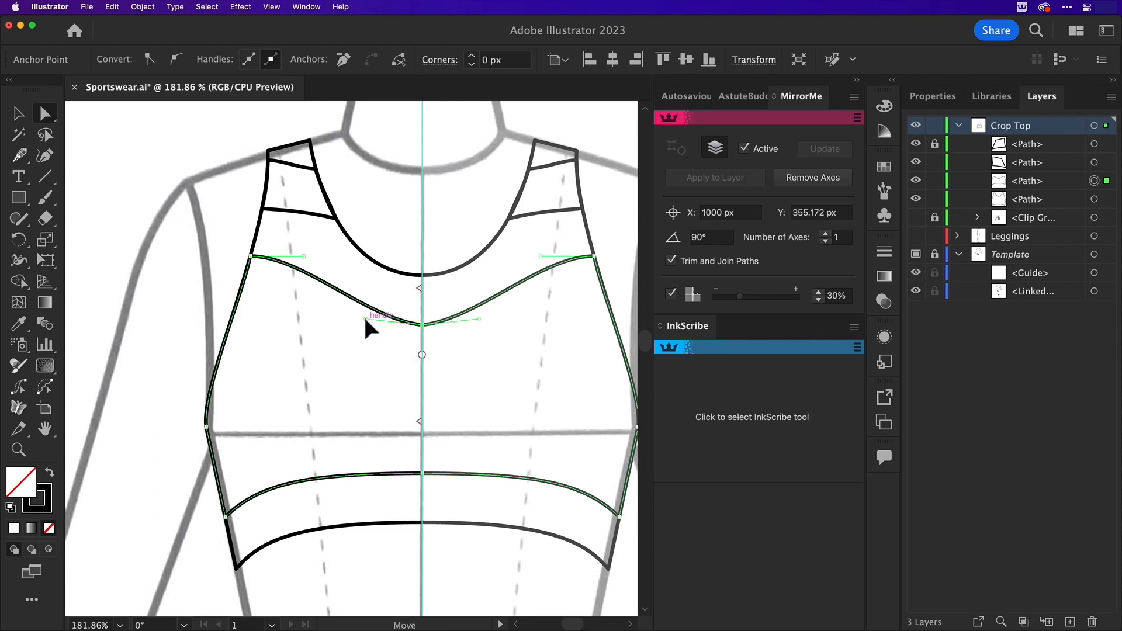
left_click_drag(363, 316, 353, 324)
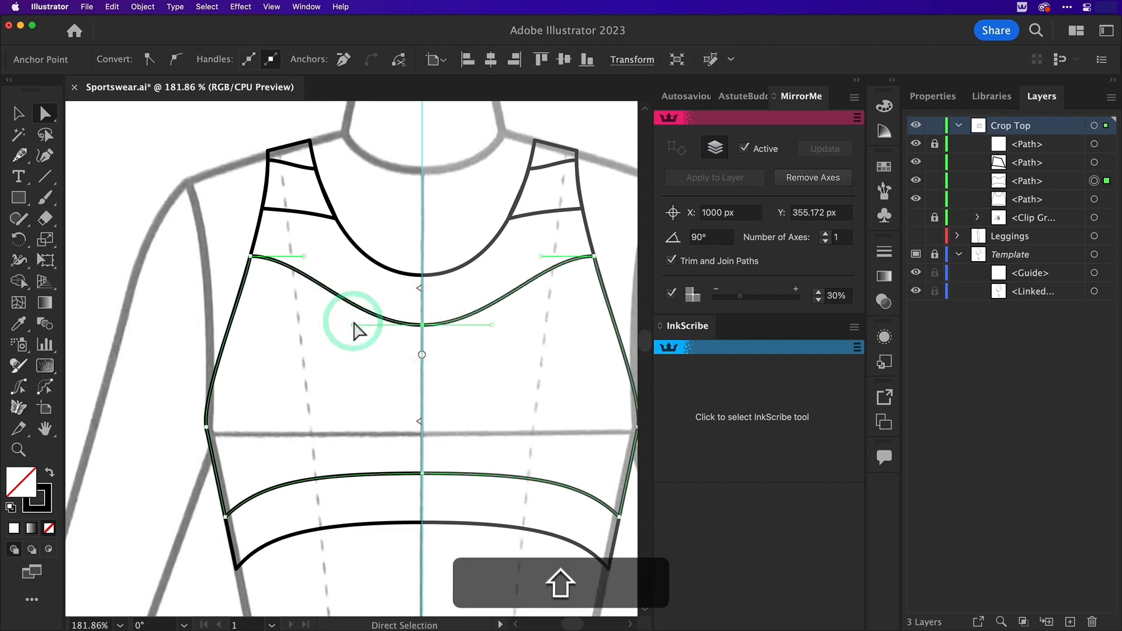
left_click_drag(304, 256, 312, 256)
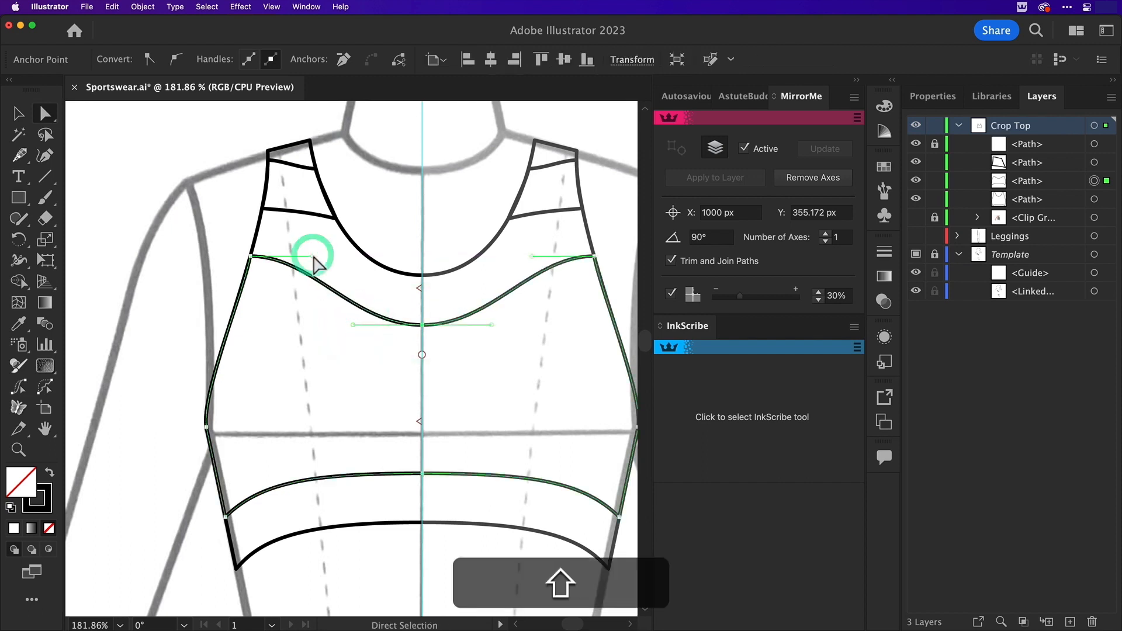
left_click(421, 474)
left_click_drag(307, 474, 307, 474)
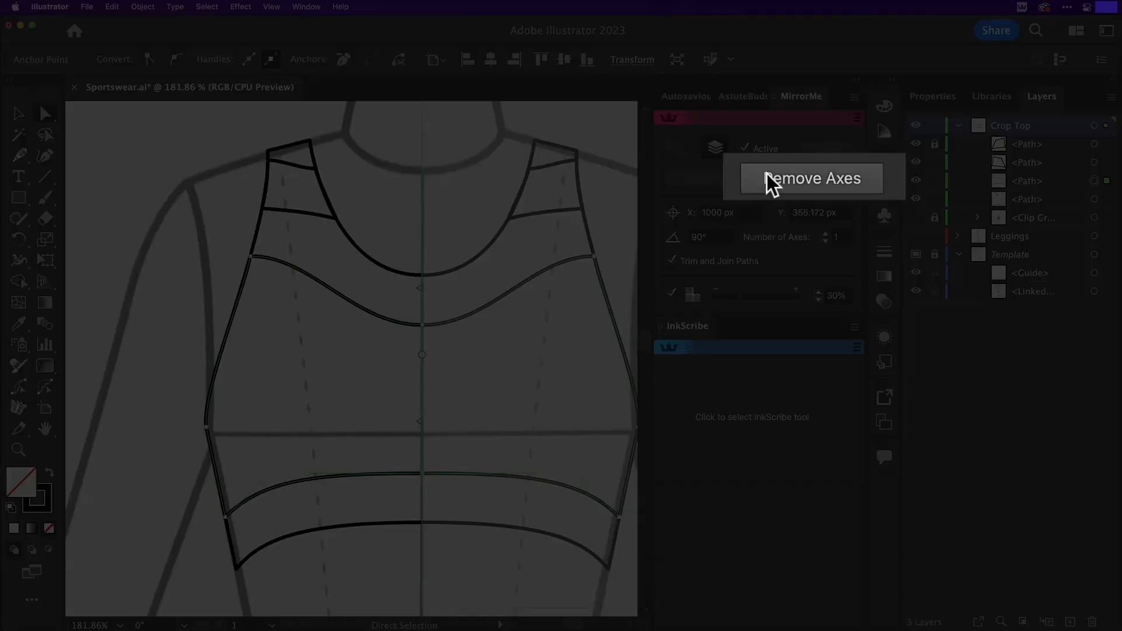
Remove the mirror axes from the Crop Top layer and deselect the artwork
left_click(769, 177)
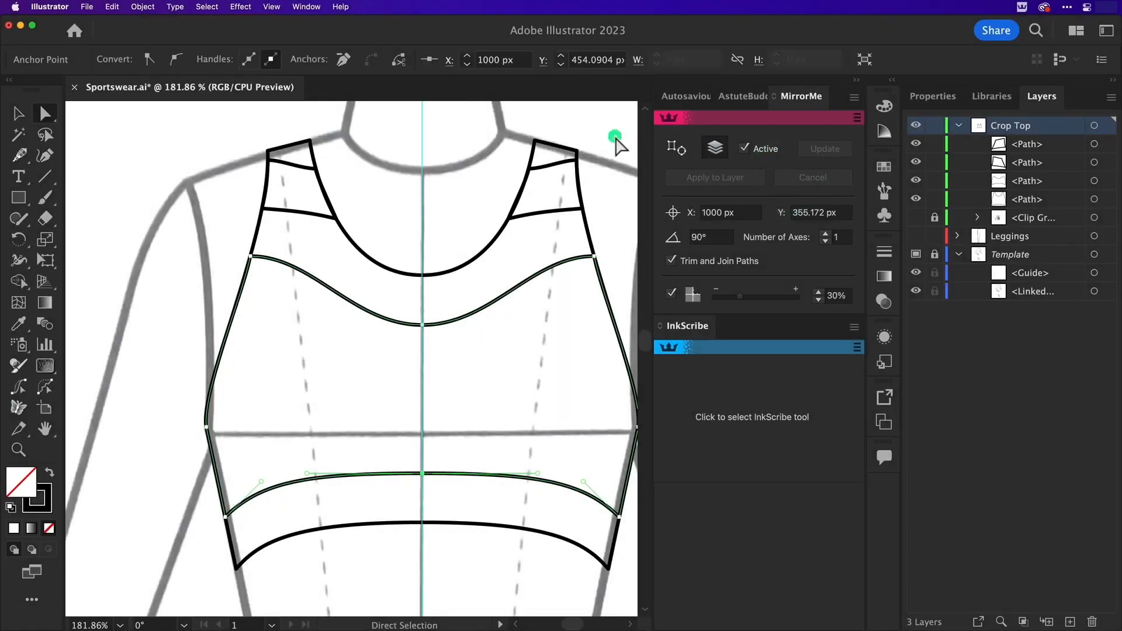
left_click(616, 139)
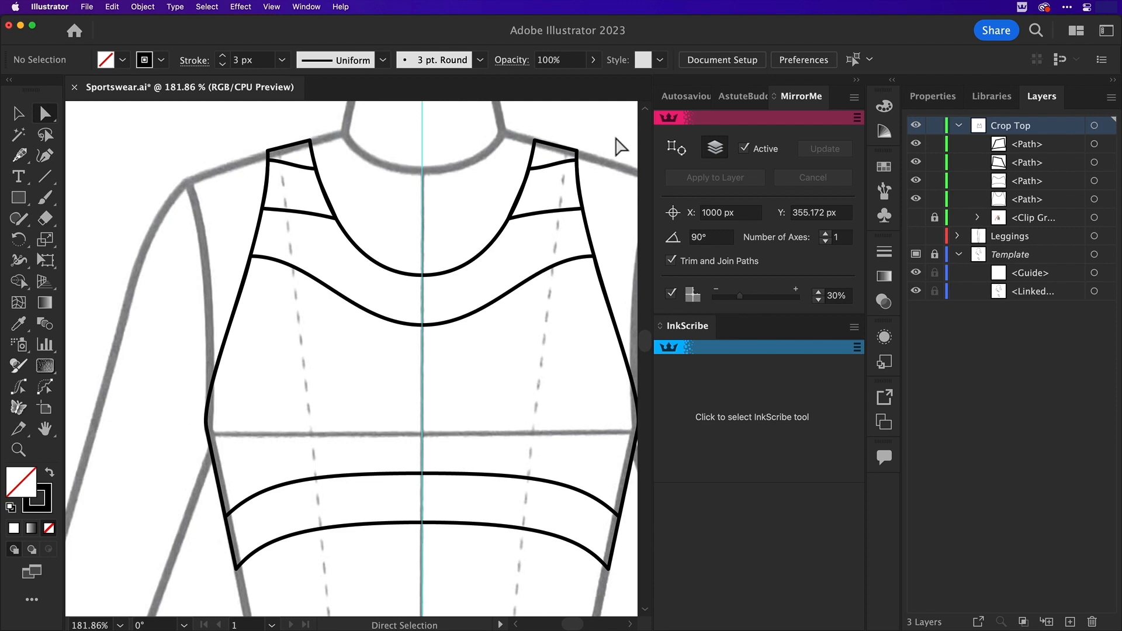
key("super+0")
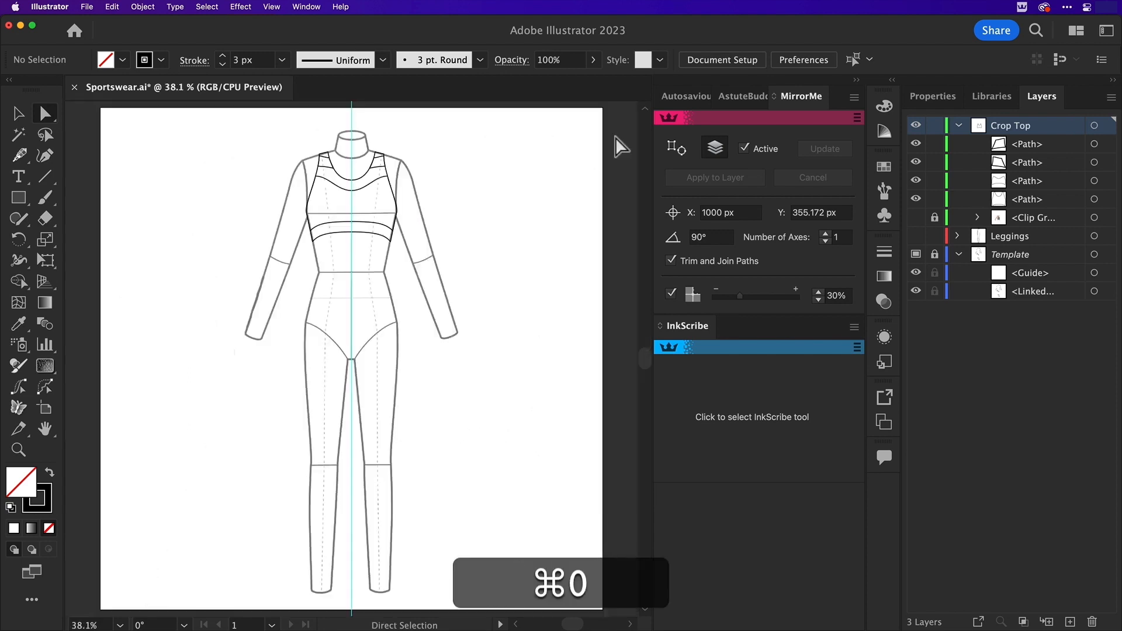
Collapse the Crop Top layer, then show the Leggings layer and make it active
key("v")
left_click(958, 125)
left_click(916, 144)
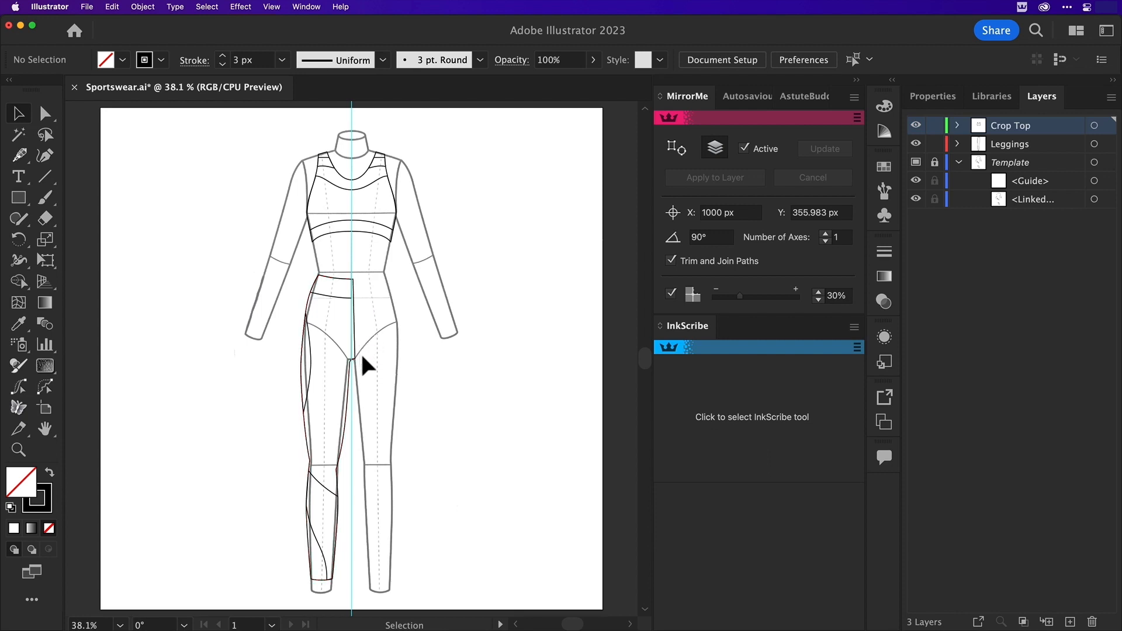
left_click(1106, 144)
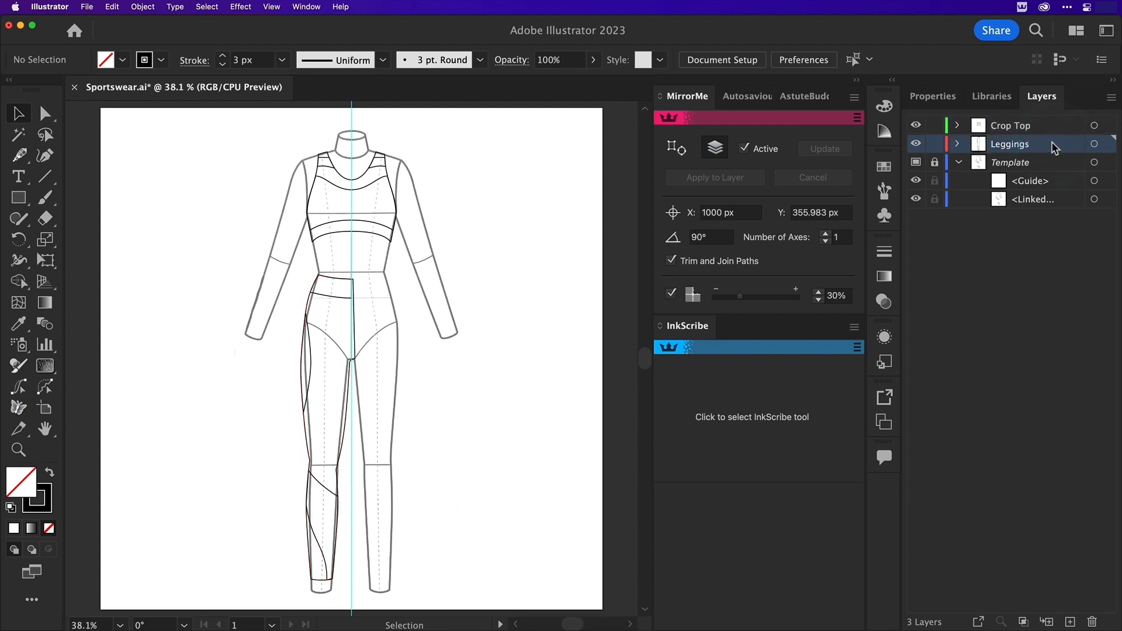
Mirror the half leggings with MirrorMe about the vertical guide at X 1000 px, applied persistently to the Leggings layer
left_click(19, 407)
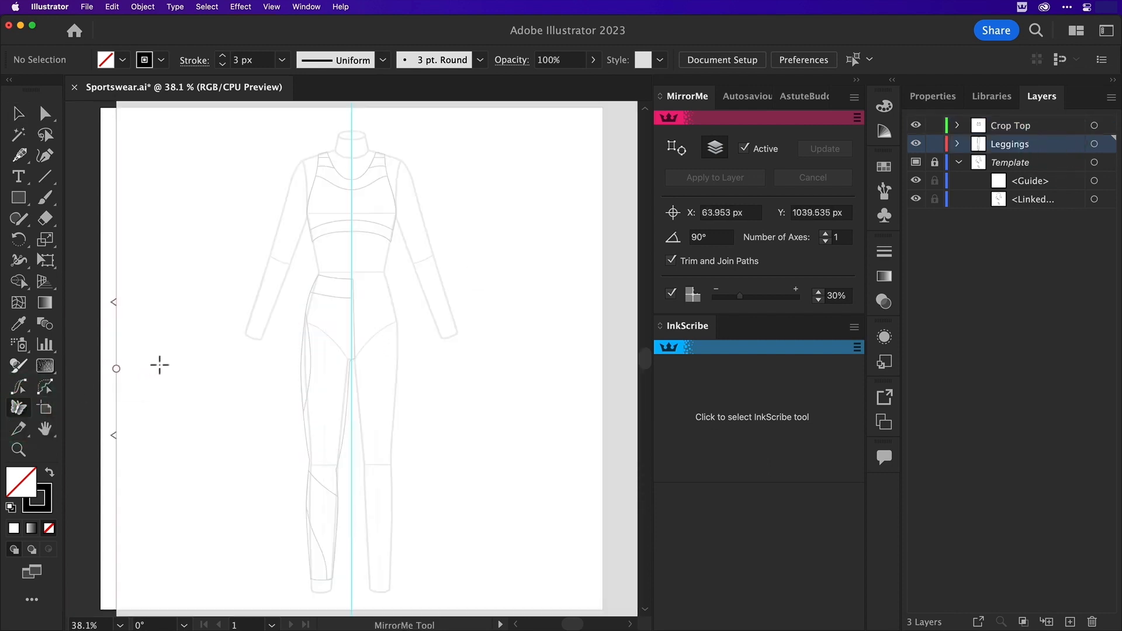
left_click_drag(254, 360, 351, 344)
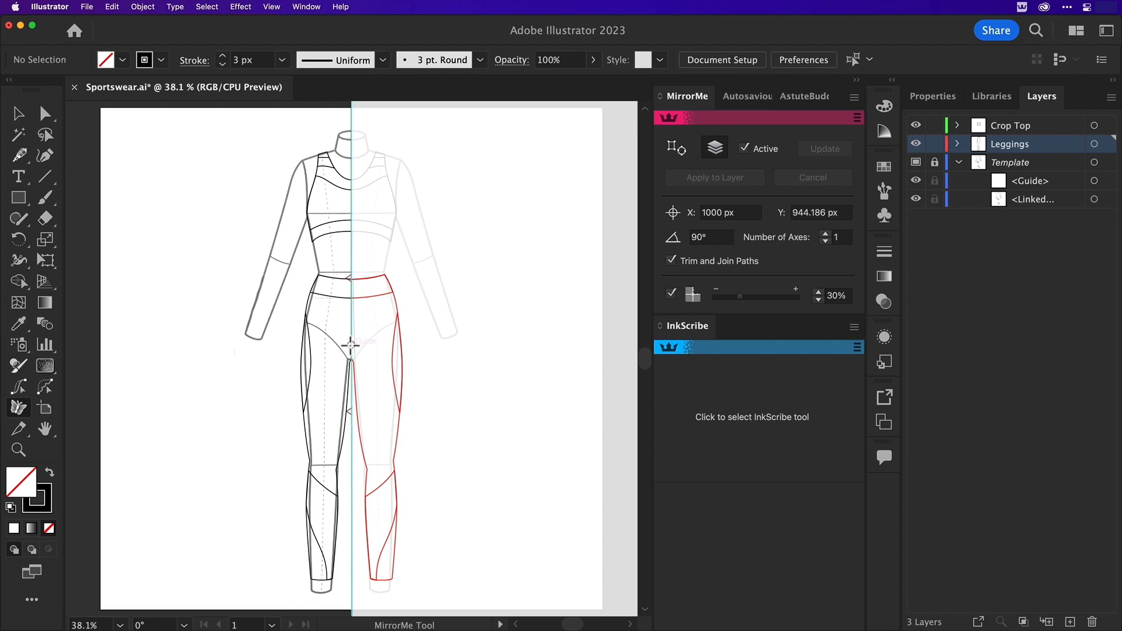
left_click(350, 345)
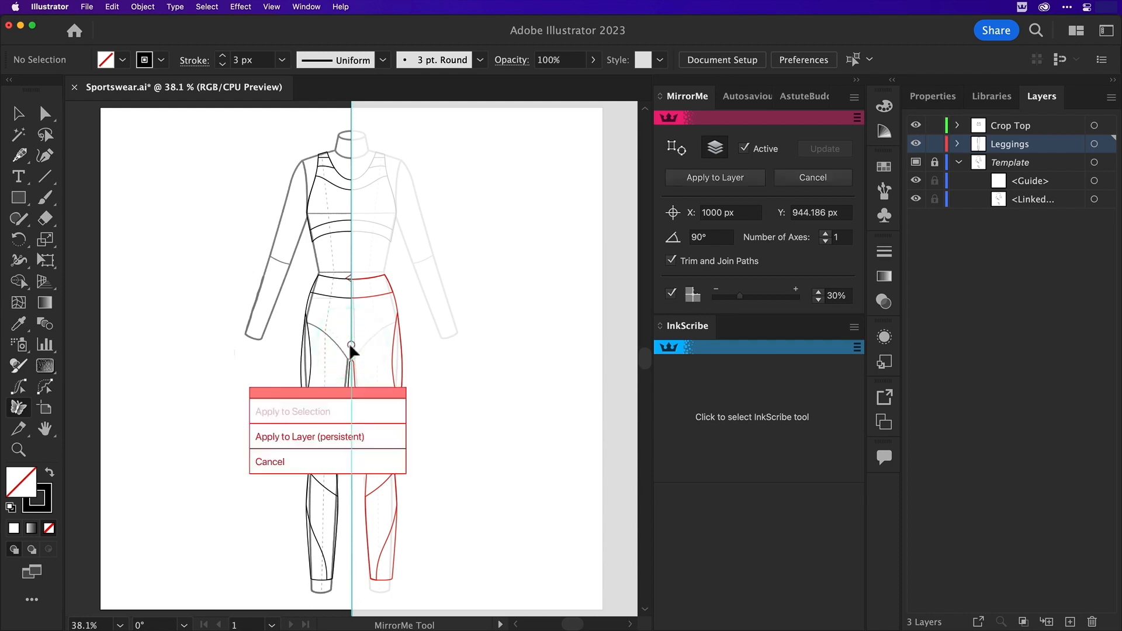
left_click(377, 438)
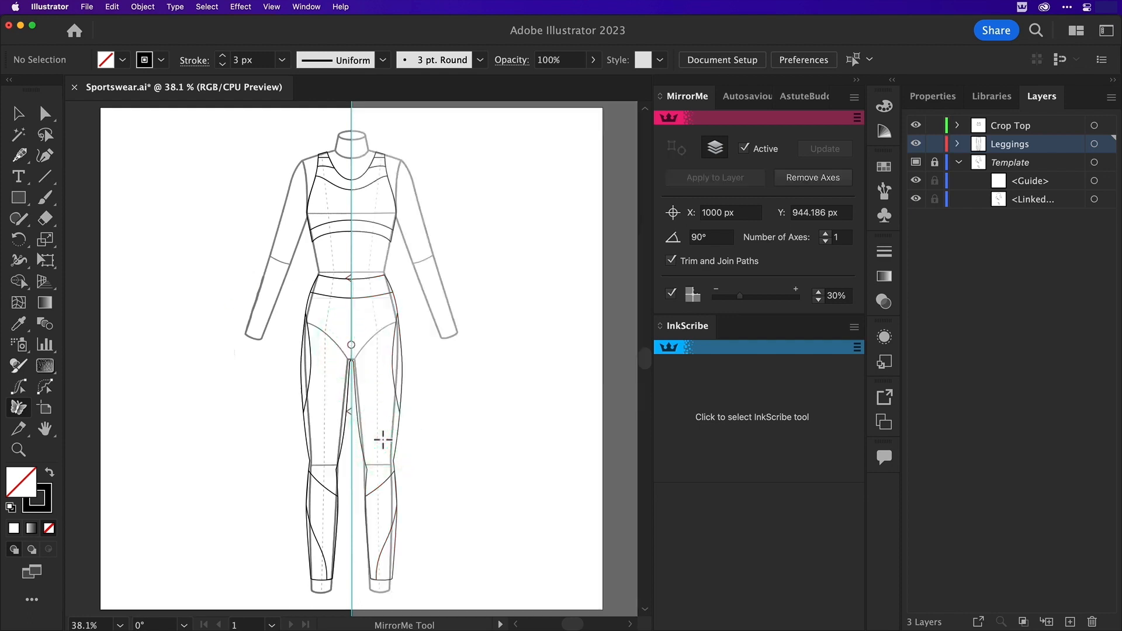
Remove the mirror axes from the Leggings layer and leave nothing selected
left_click(18, 113)
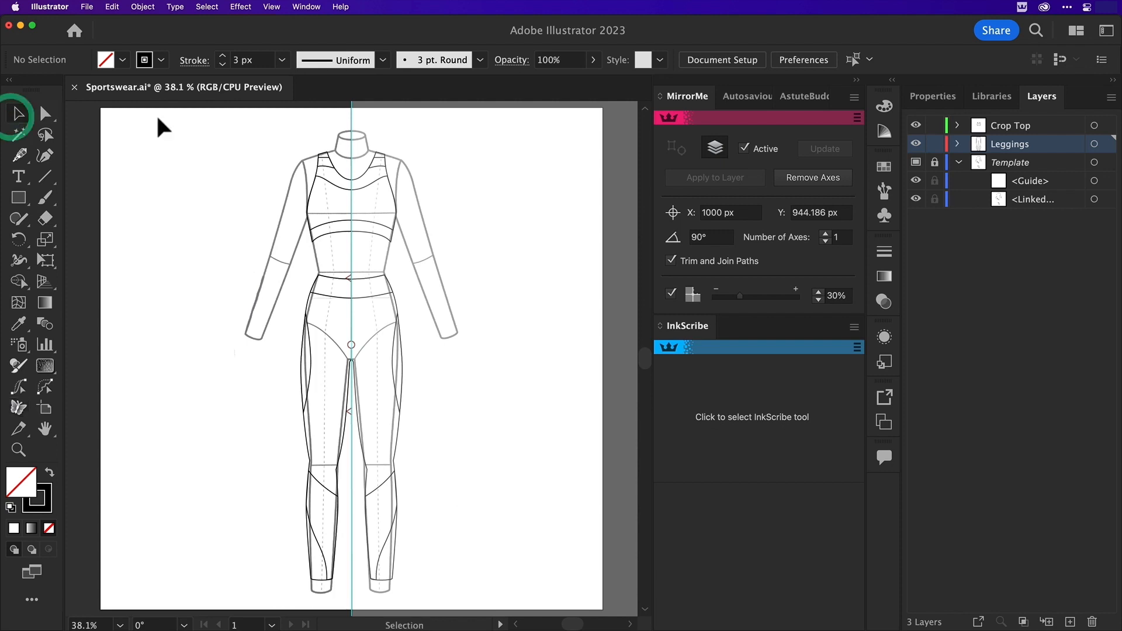
left_click(795, 182)
left_click(496, 278)
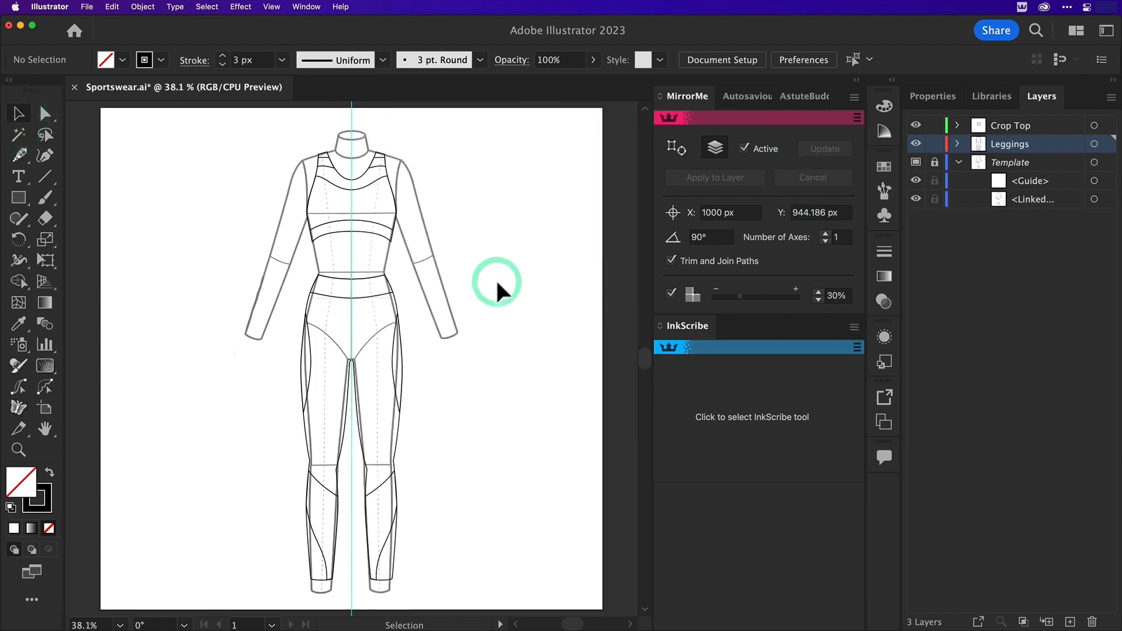
Open the Astute Graphics Reform panel, dock it with the InkScribe panel and activate the Reform tool
key("z")
left_click(388, 305)
left_click(18, 114)
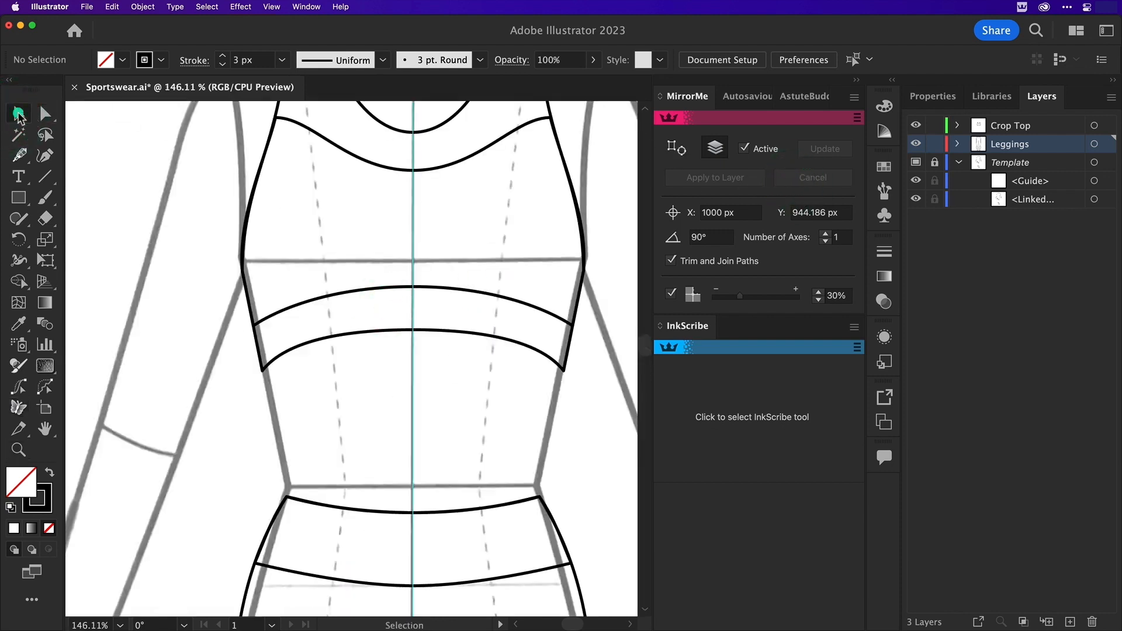
left_click(306, 7)
mouse_move(353, 248)
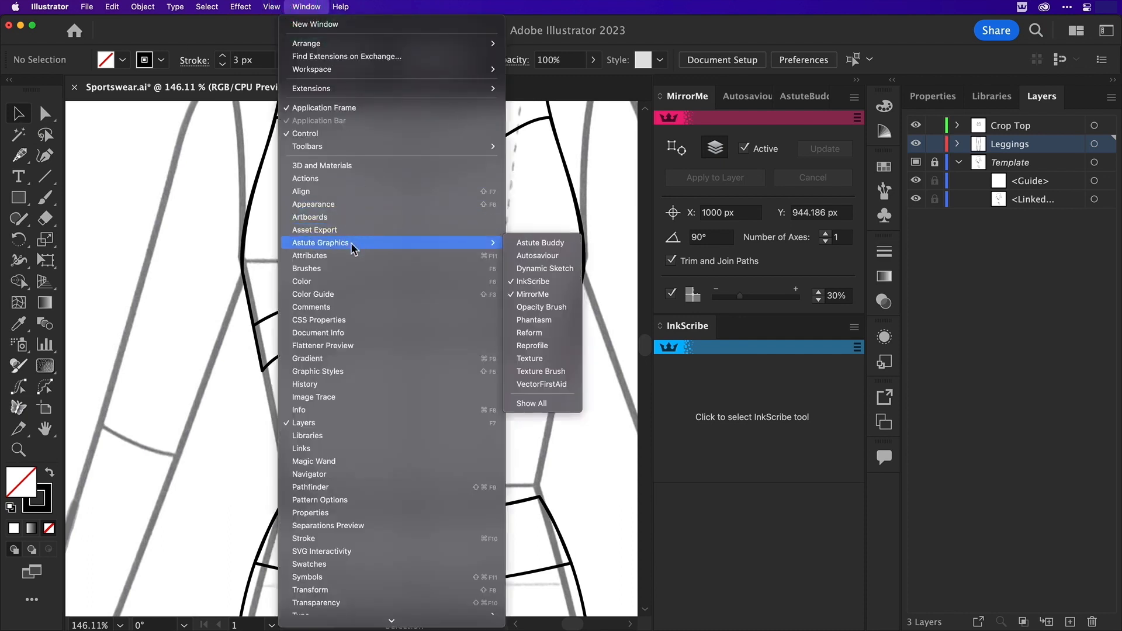
left_click(523, 333)
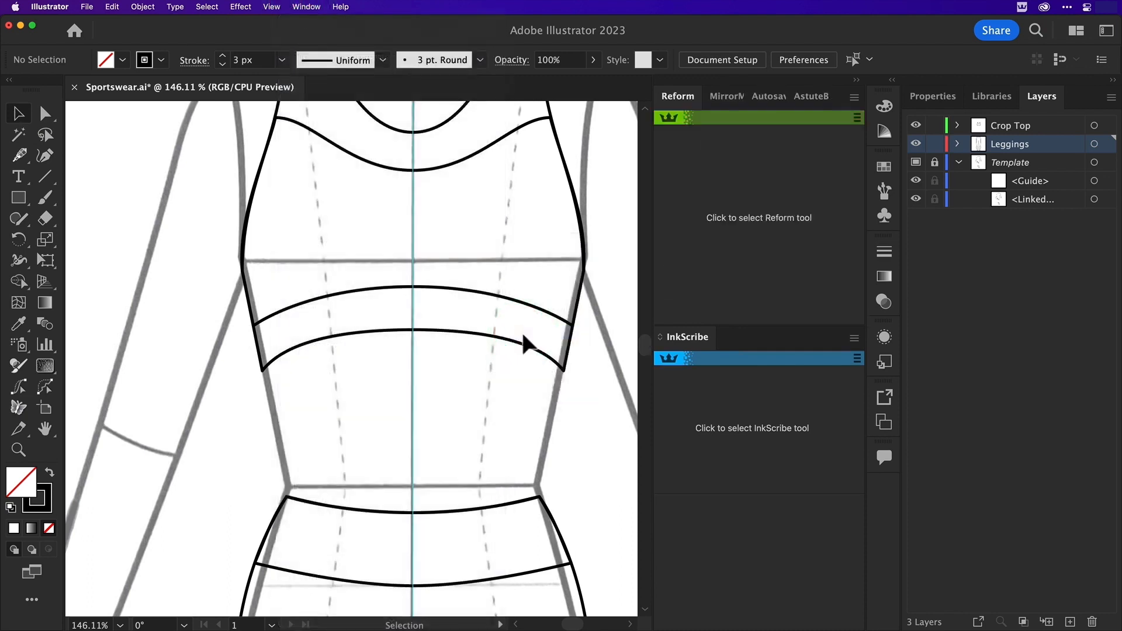
left_click_drag(673, 100, 755, 459)
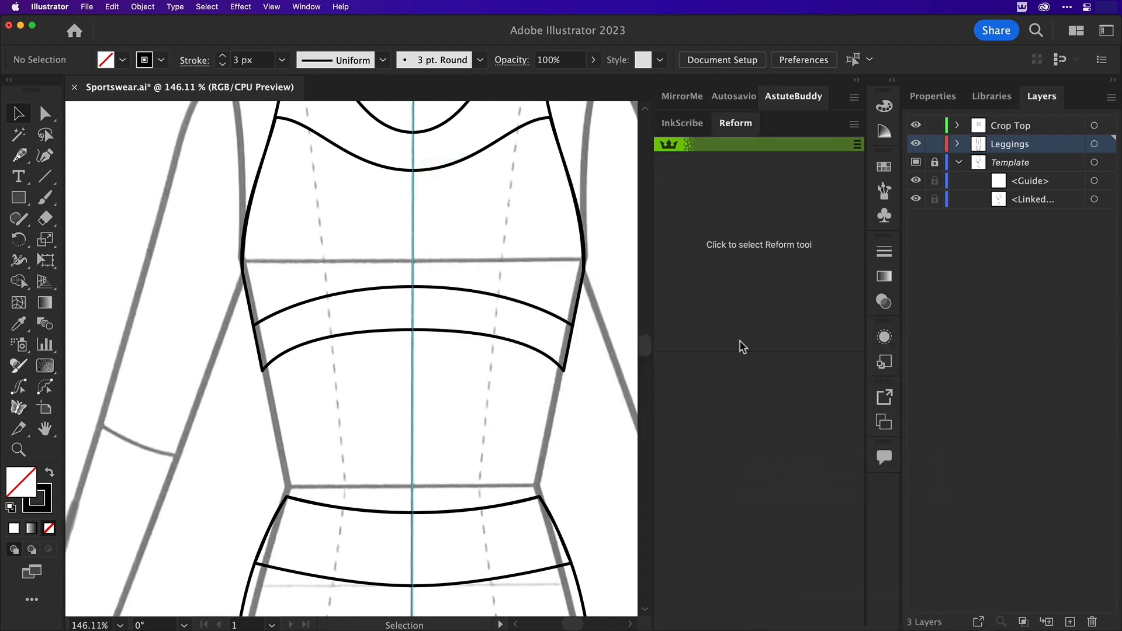
left_click(746, 244)
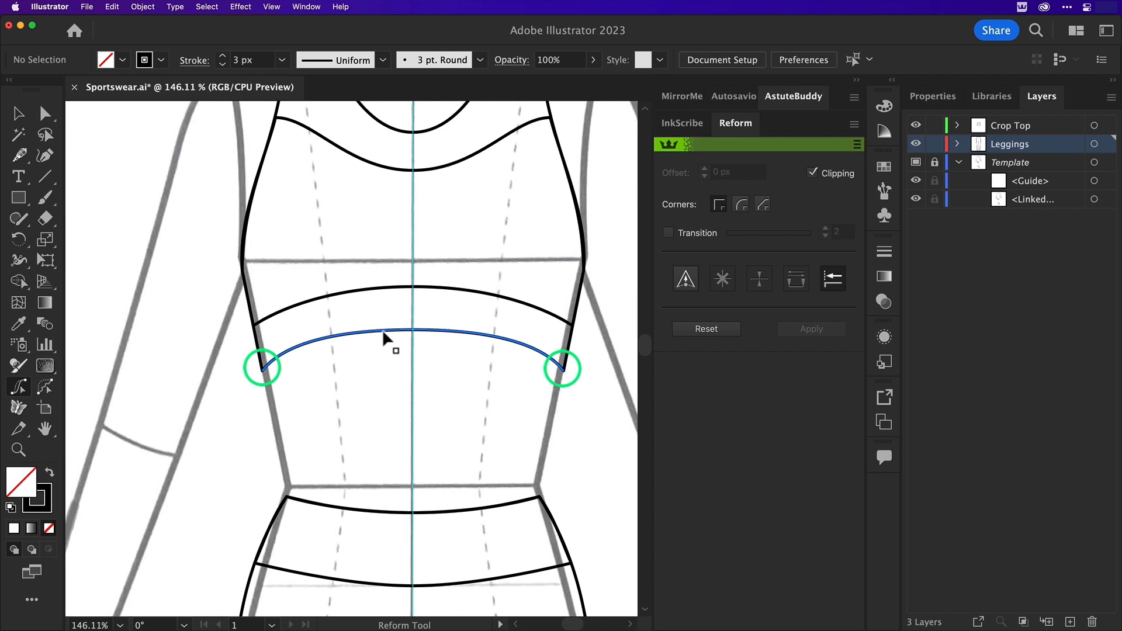
Try sculpting the crop top's hem with Reform, pulling its centre down and its left part up, and reset it
left_click(804, 100)
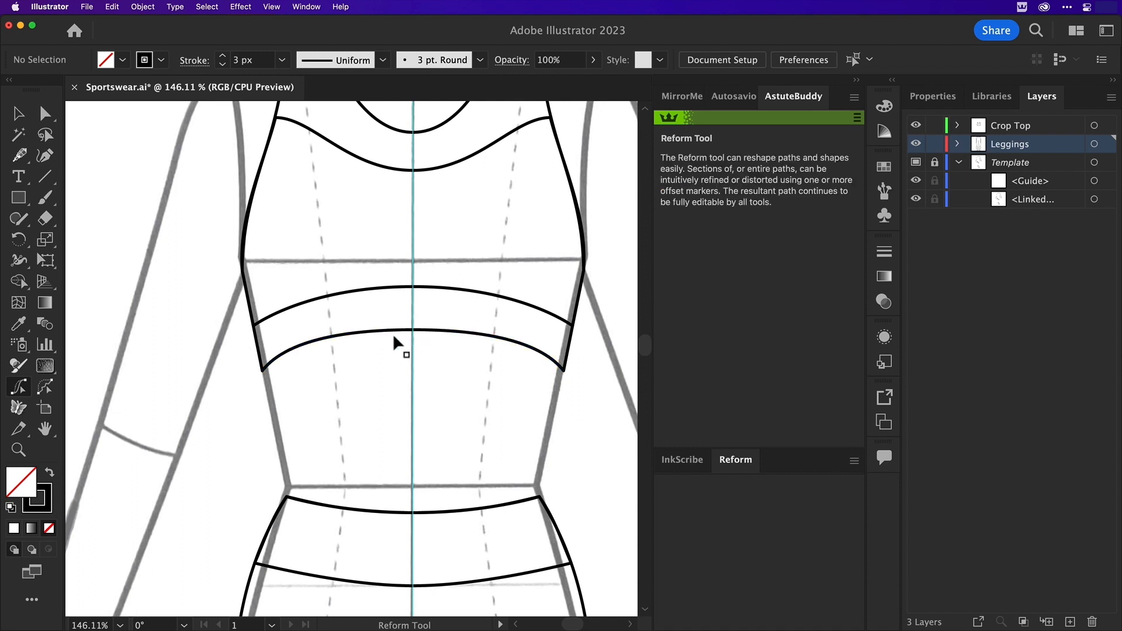
mouse_move(400, 328)
left_mouse_down()
mouse_move(413, 296)
mouse_move(414, 381)
left_mouse_up()
left_click_drag(310, 375, 313, 331)
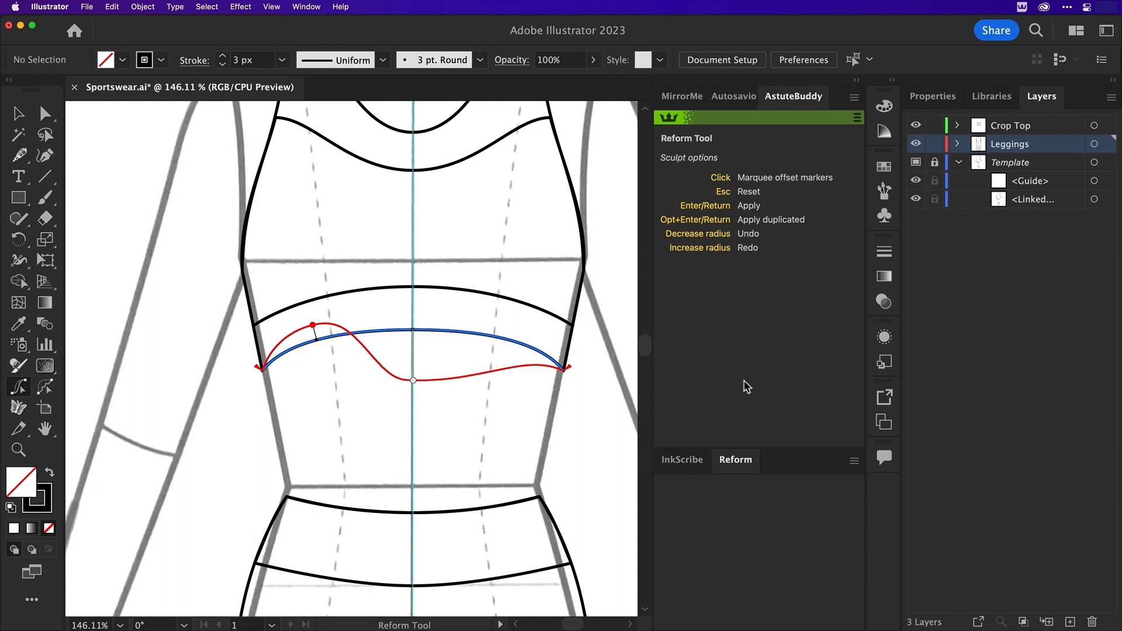
left_click(747, 463)
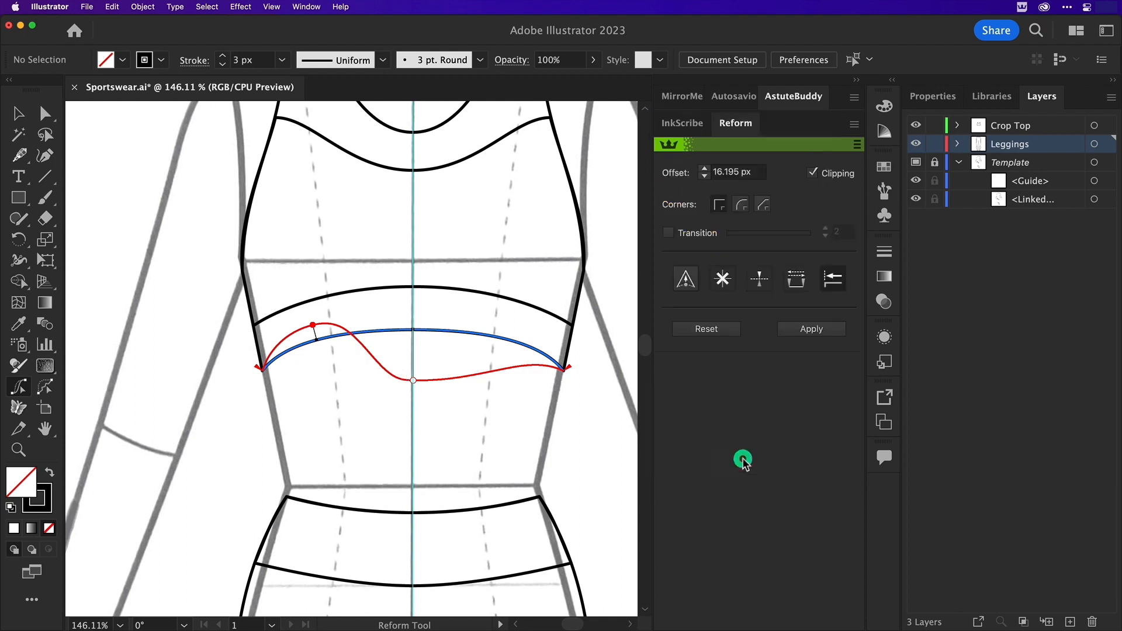
left_click(704, 328)
Try a constant offset of the crop top's hem with Reform, first downward and then slightly upward, and undo it
left_click(776, 96)
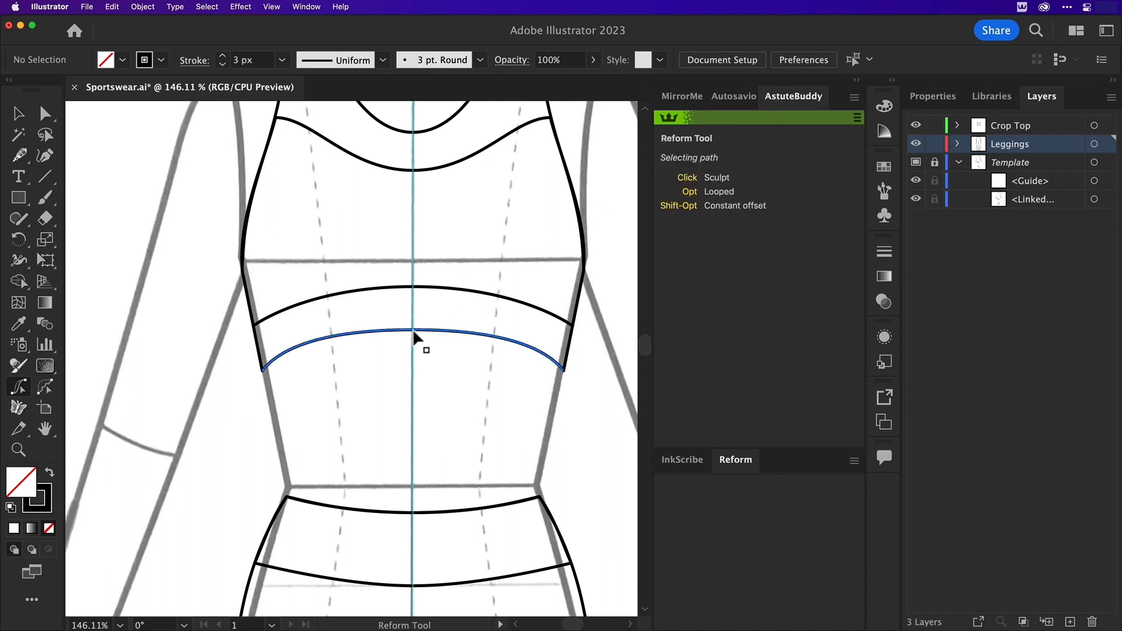
key("alt+shift")
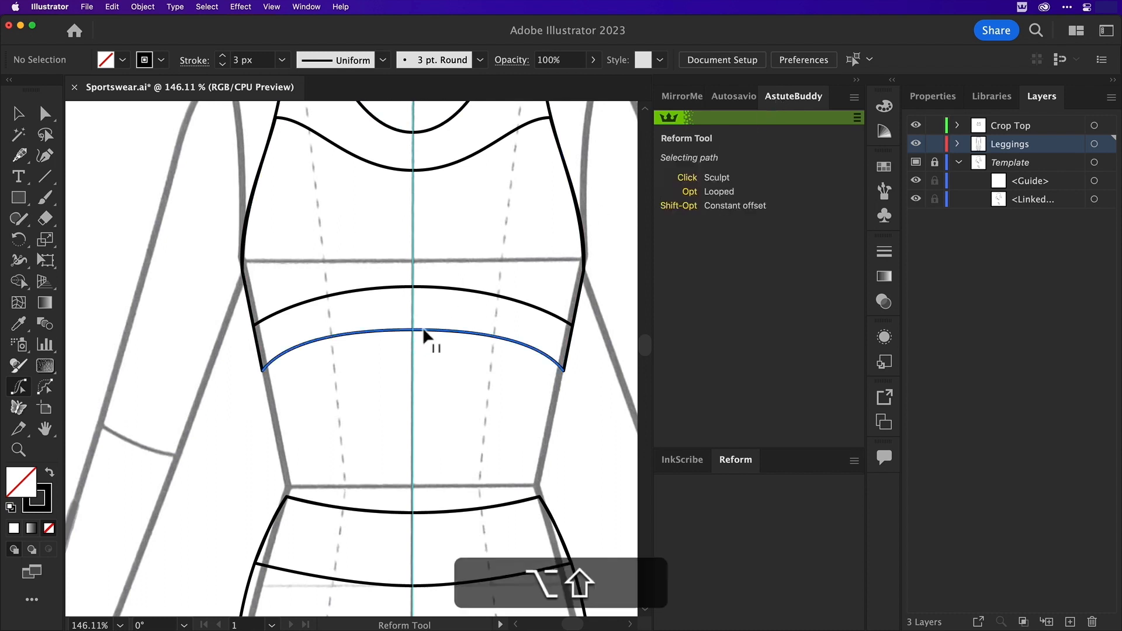
left_click_drag(424, 331, 426, 359)
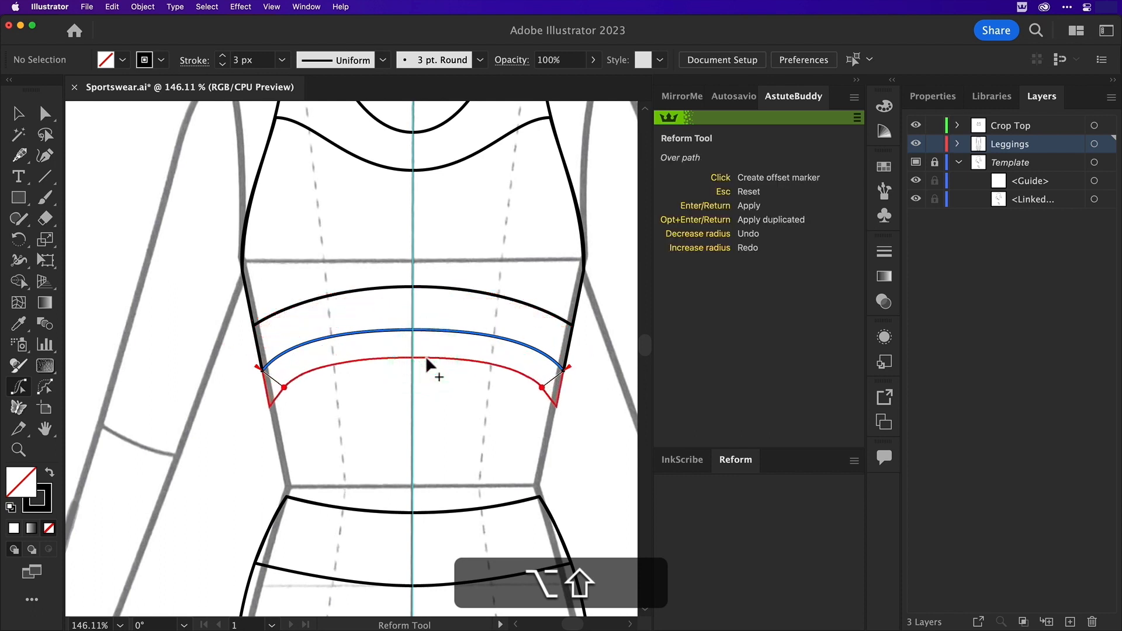
key("alt+shift")
left_click_drag(426, 358, 430, 321)
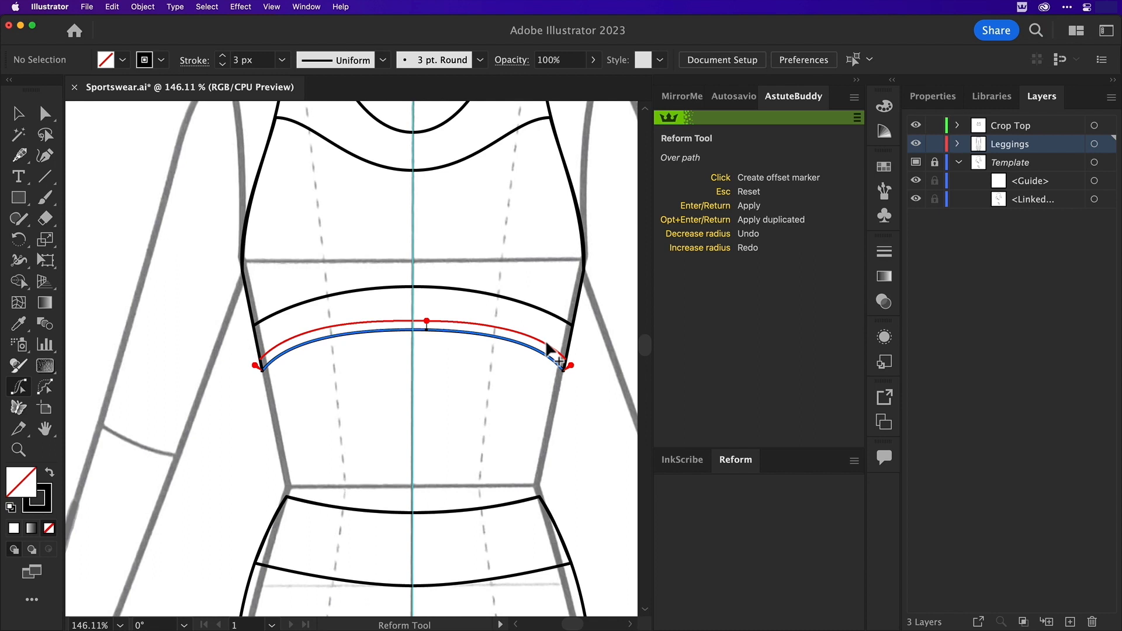
key("Return")
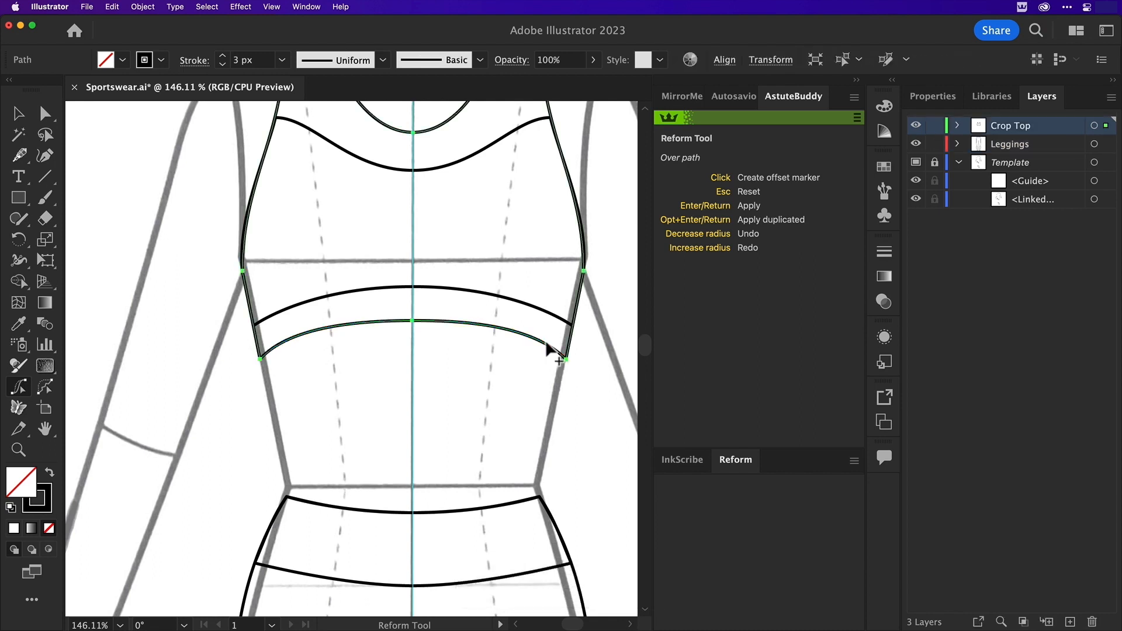
key("super+z")
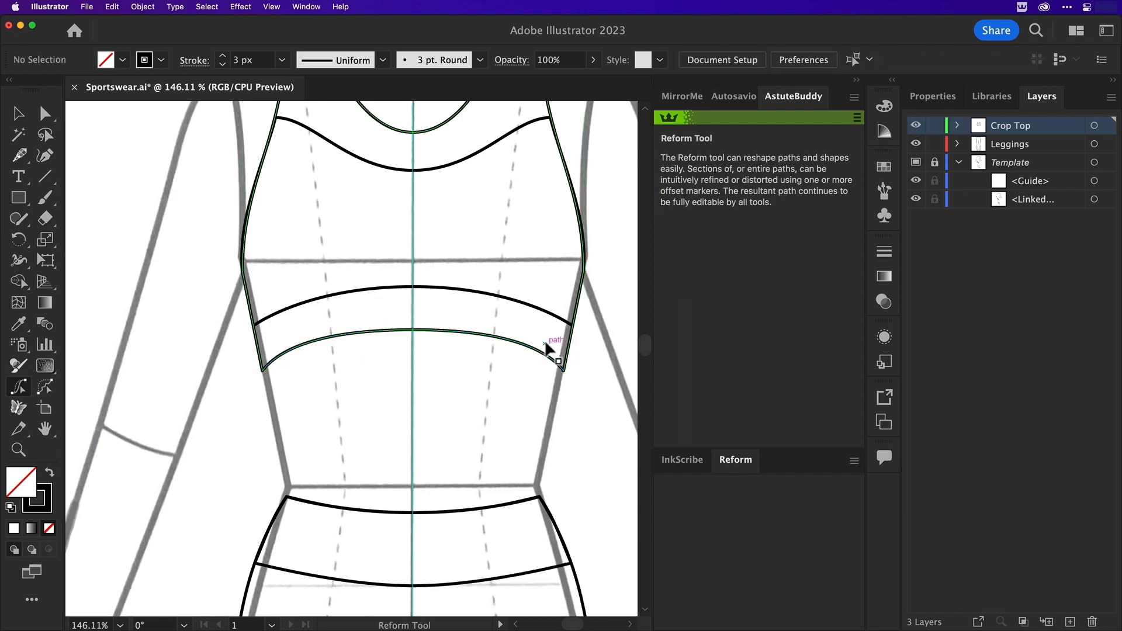
Sculpt the crop top's lower left side edge into a wavy line with Reform offset markers and apply it
left_click(240, 294)
mouse_move(245, 307)
left_mouse_down()
mouse_move(256, 306)
mouse_move(244, 294)
mouse_move(255, 352)
left_mouse_up()
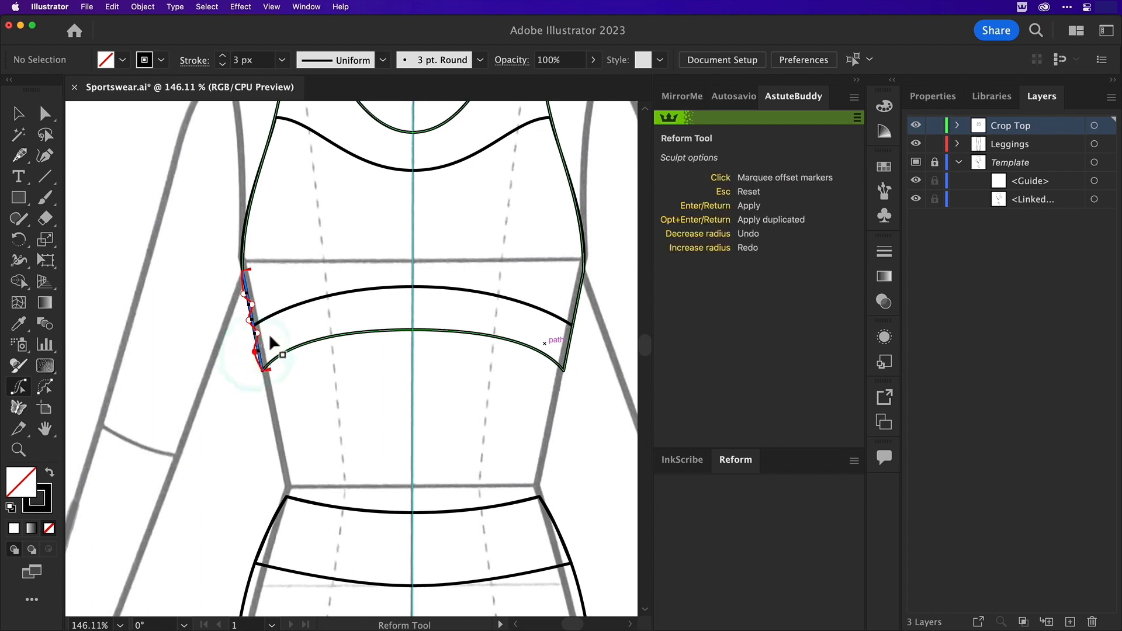
key("Return")
Expand the Crop Top layer and hide the inner body panel path to isolate the garment outline
left_click(18, 112)
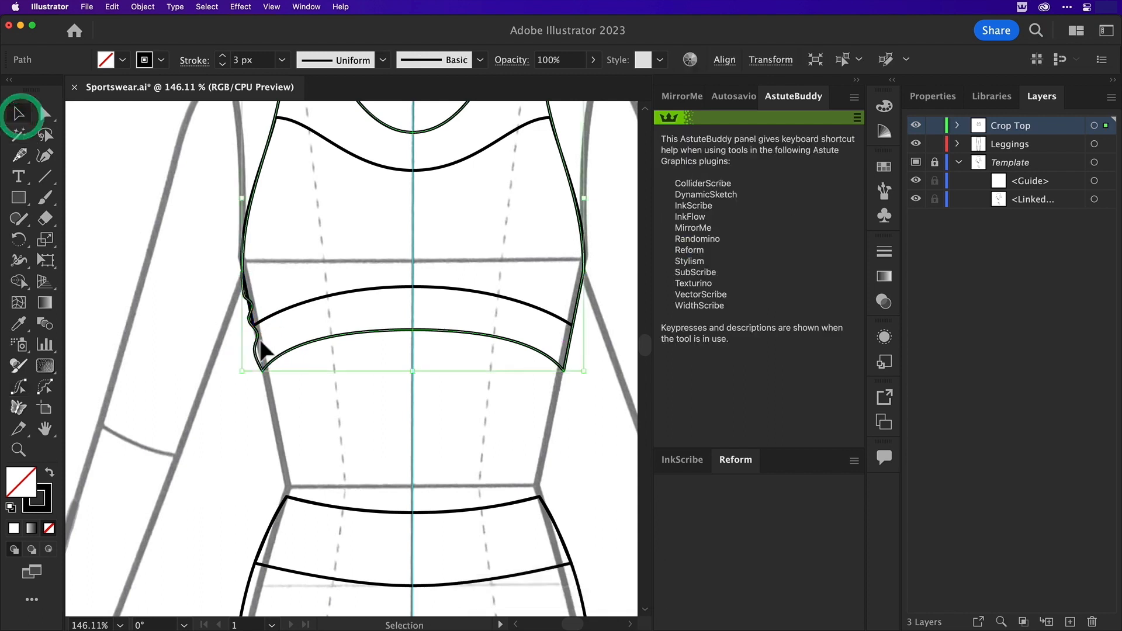
left_click(263, 317)
left_click(957, 125)
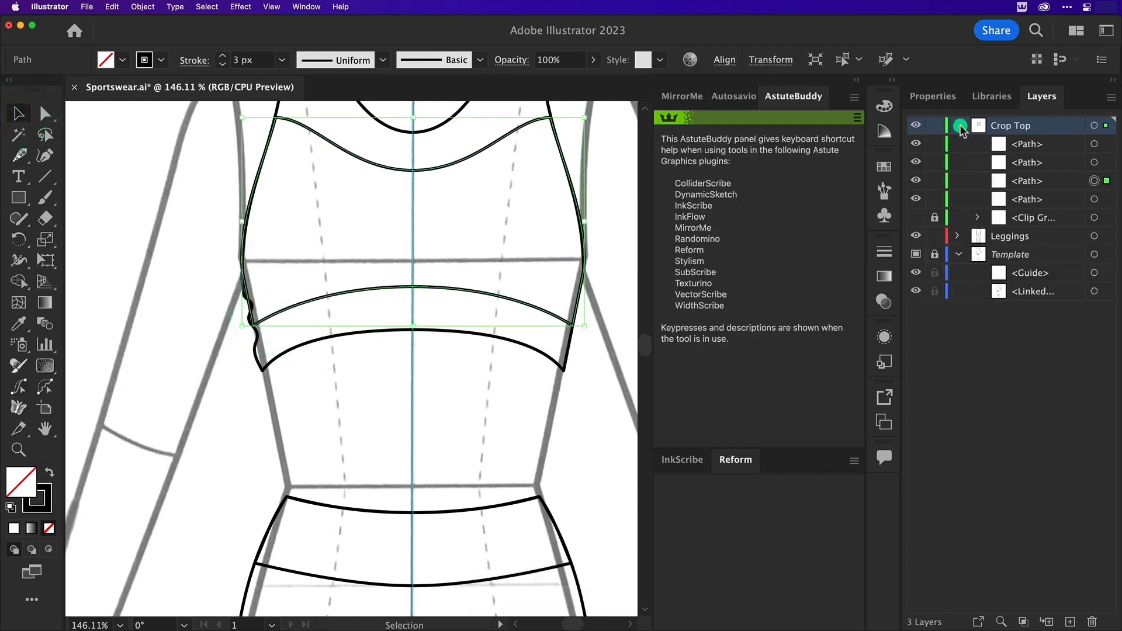
left_click(915, 181)
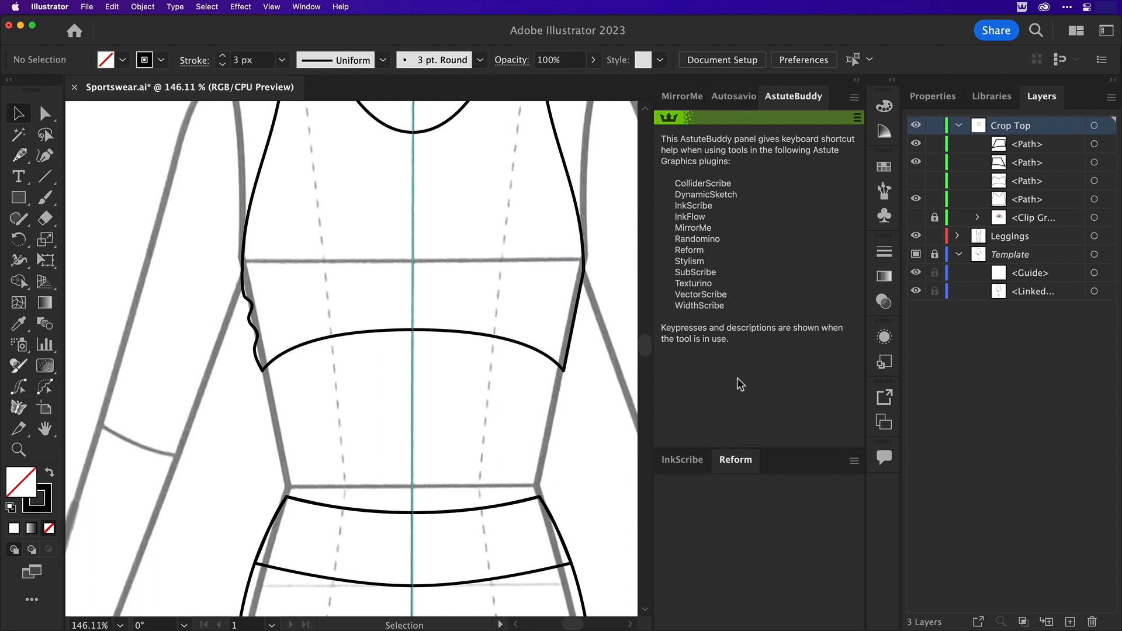
Sculpt the crop top's lower right side edge into a wavy line with Reform offset markers and apply it
left_click(740, 460)
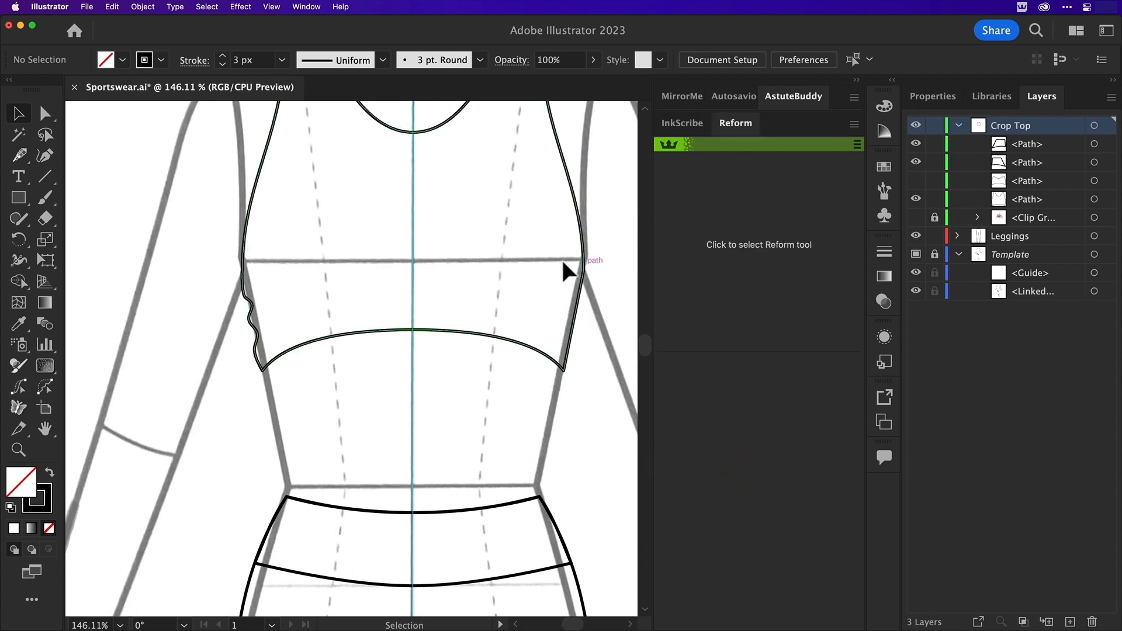
left_click(683, 145)
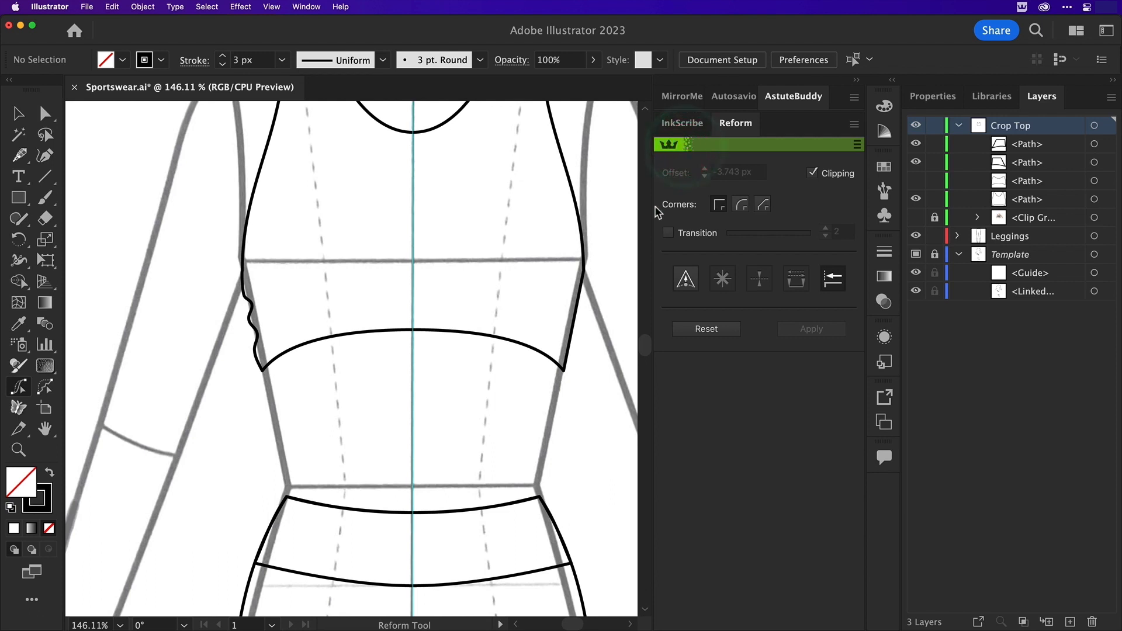
left_click_drag(580, 287, 571, 348)
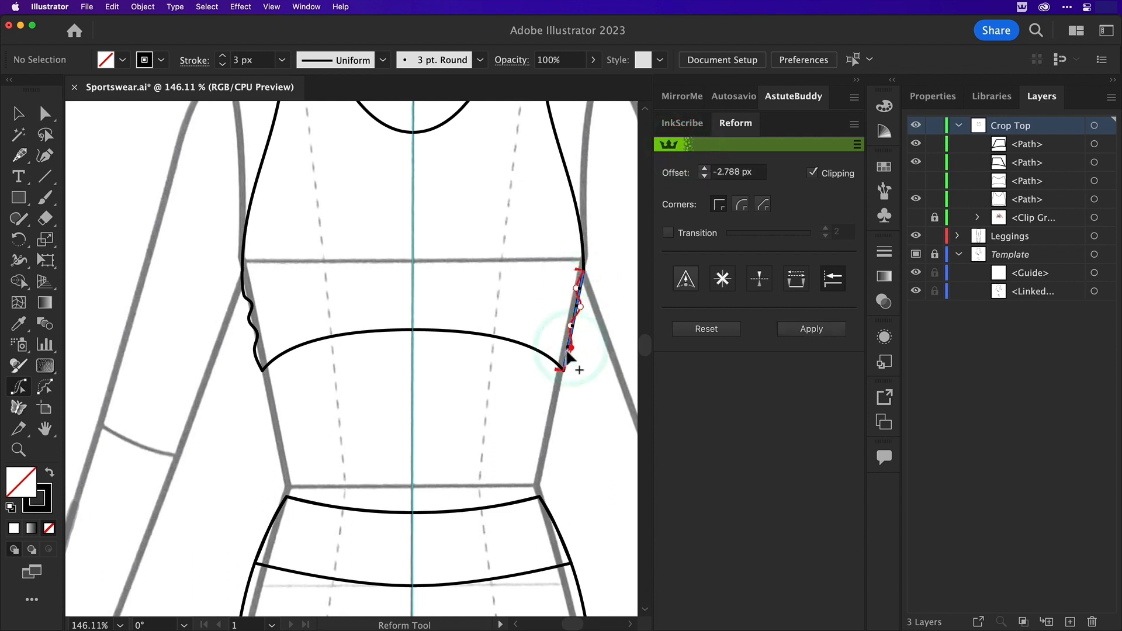
left_click(820, 330)
left_click(19, 113)
left_click(94, 156)
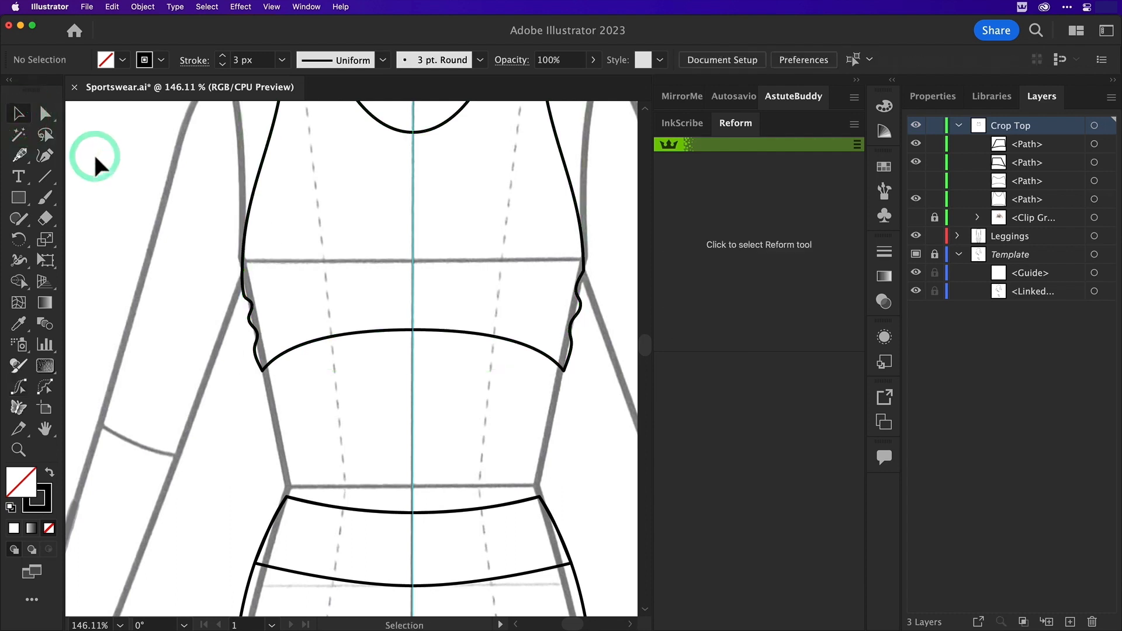
Smooth the anchor point where the crop top's right wavy edge meets the armhole curve, using InkScribe
left_click(587, 279)
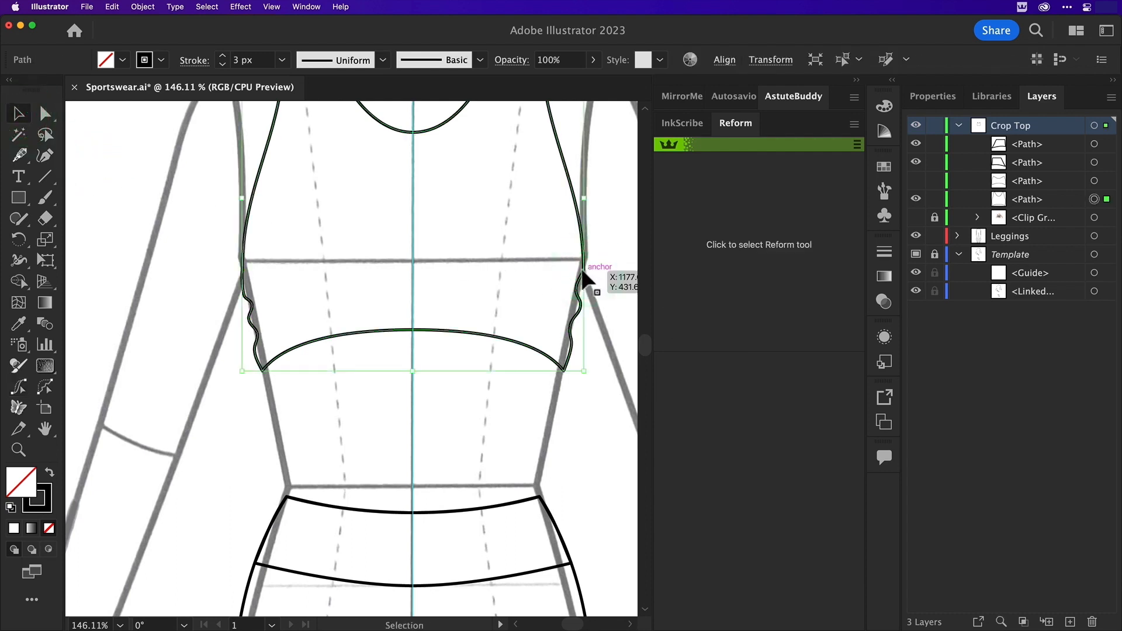
left_click(682, 122)
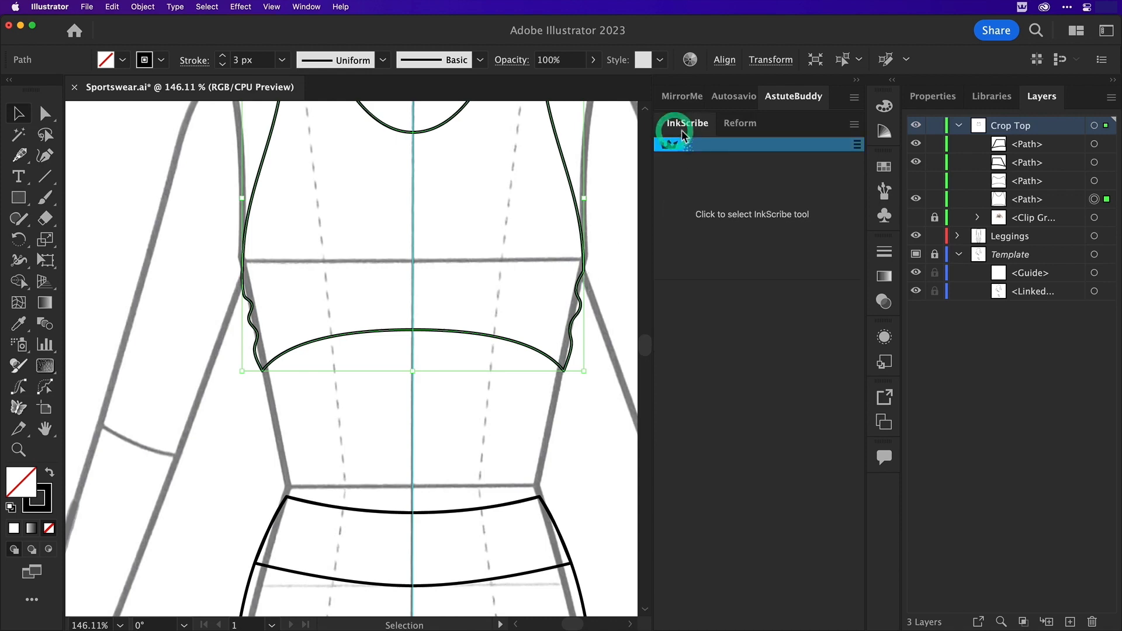
left_click(716, 216)
left_click(584, 273)
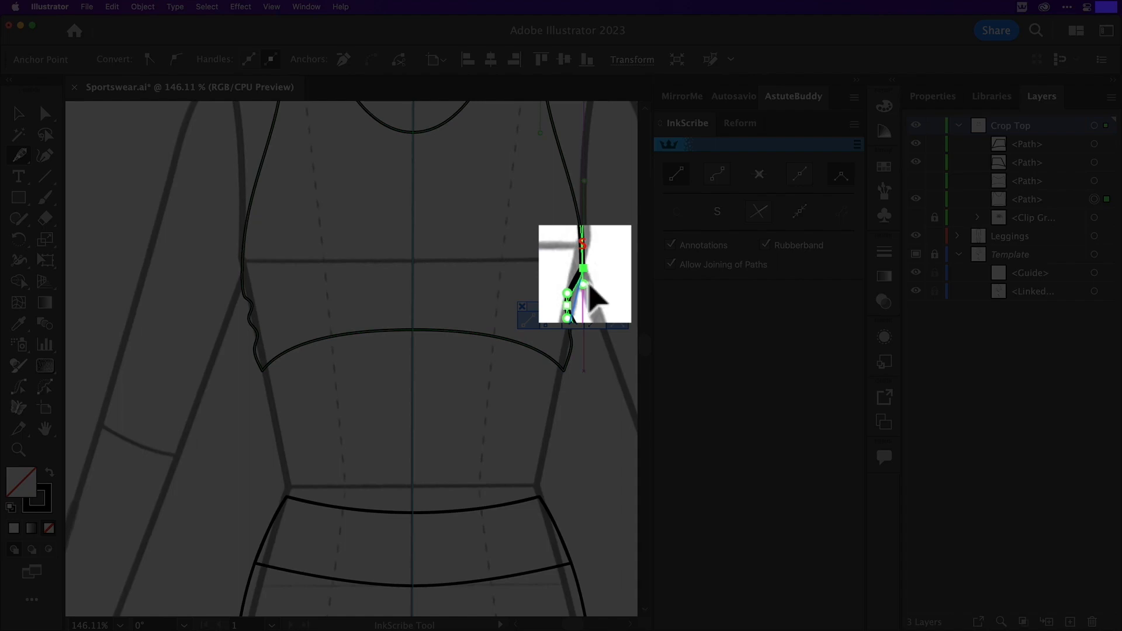
left_click_drag(584, 273, 587, 279)
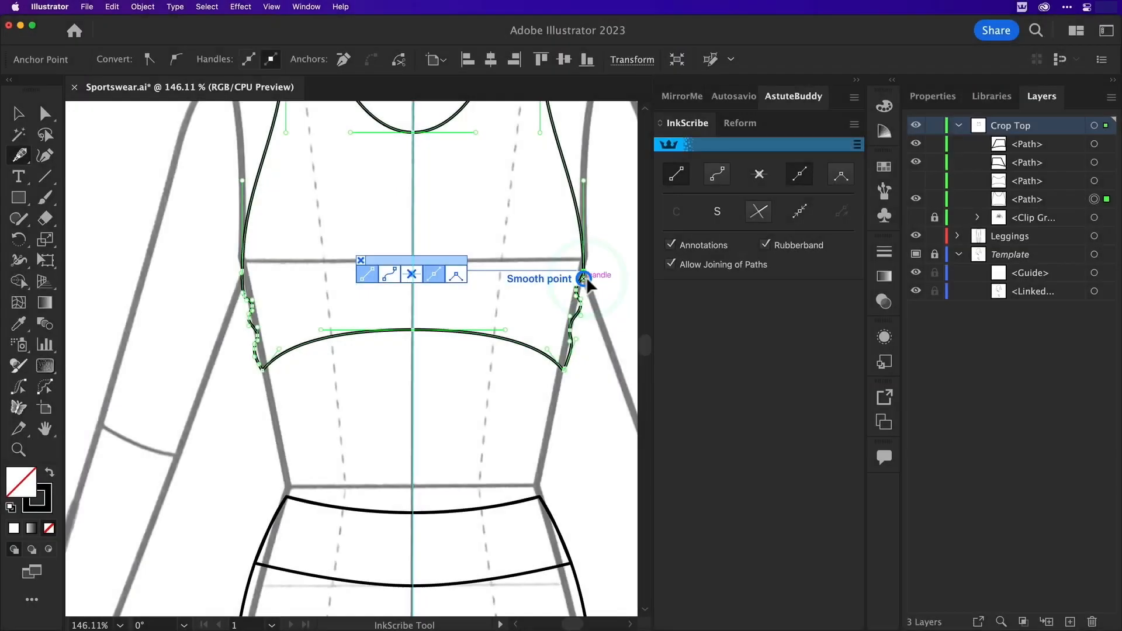
left_click(18, 115)
left_click(152, 174)
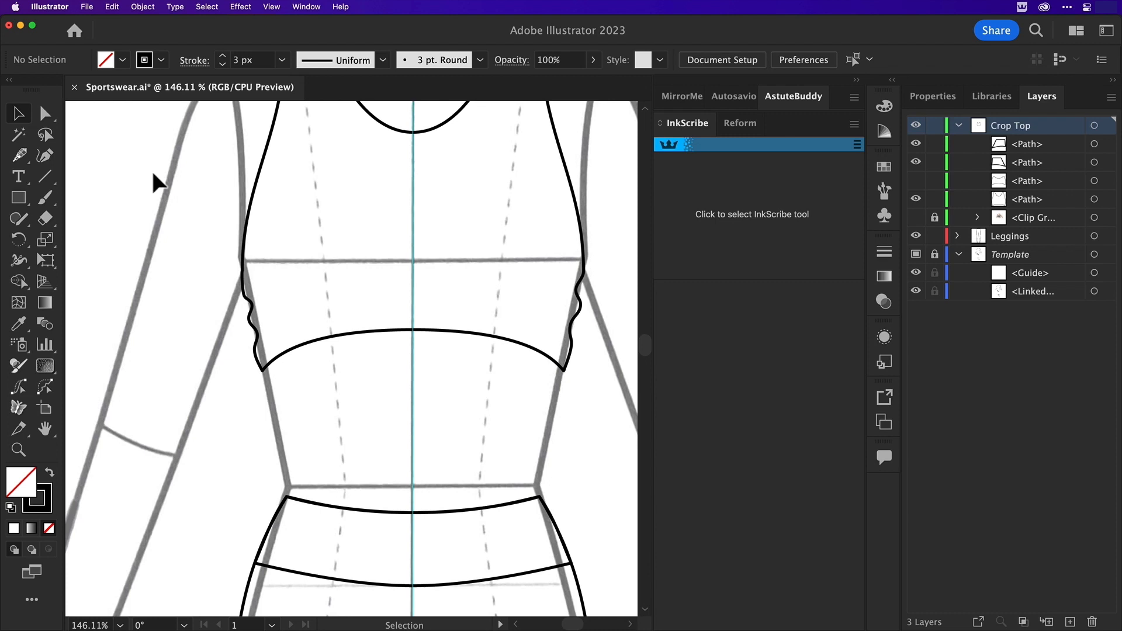
Show the inner body panel again, cut it at both ends of the curved chest seam and delete its lower part
left_click(915, 181)
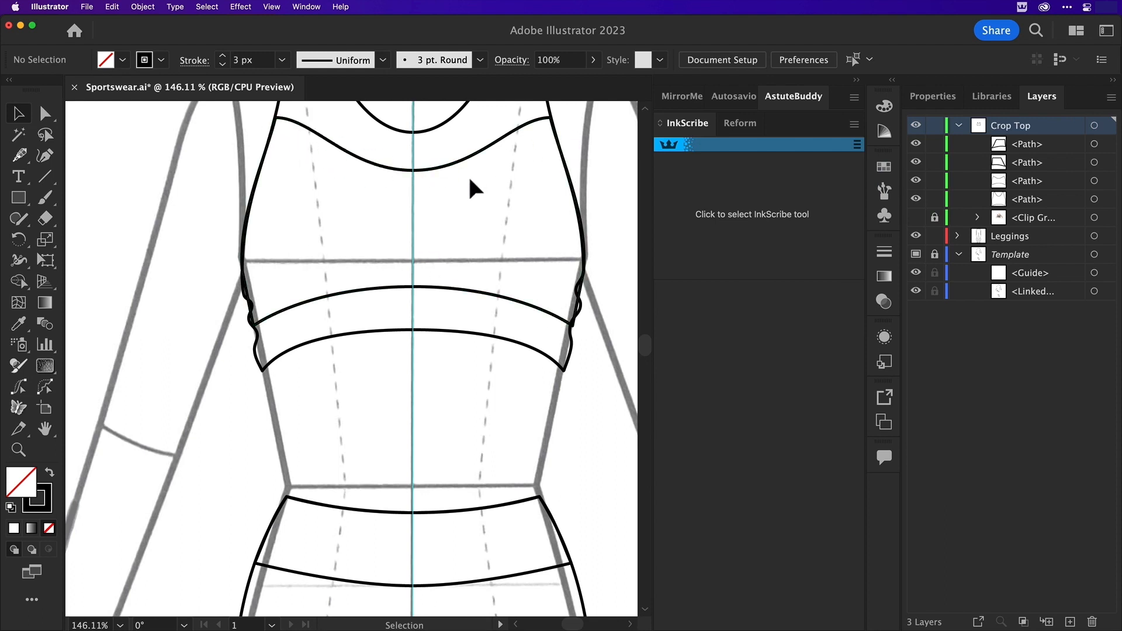
key("c")
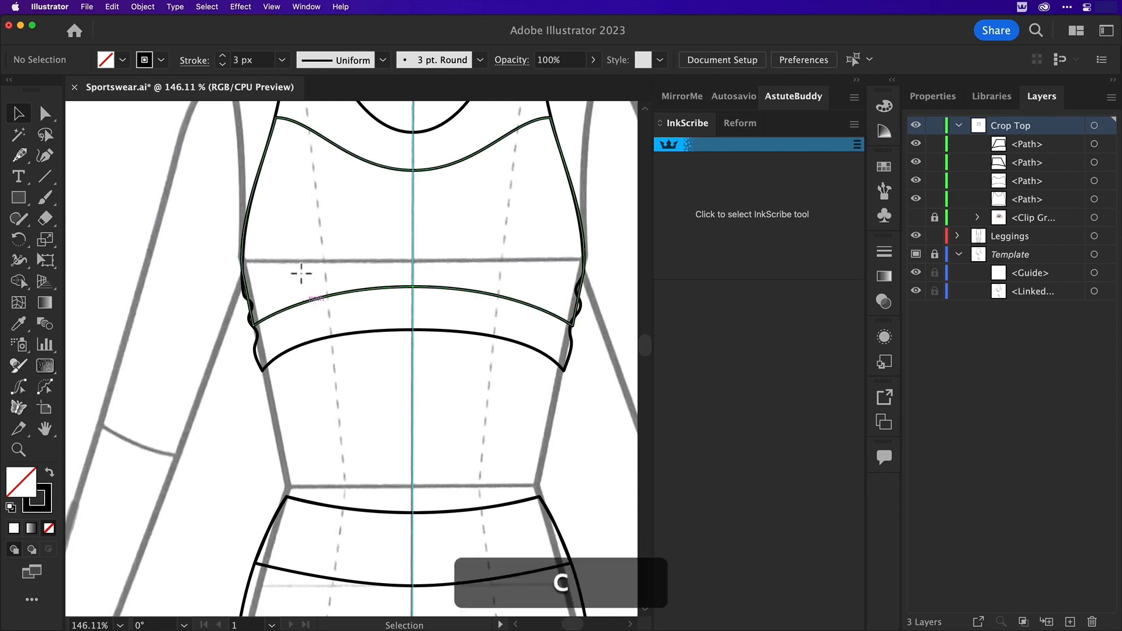
left_click(275, 118)
left_click(550, 119)
key("v")
left_click(454, 285)
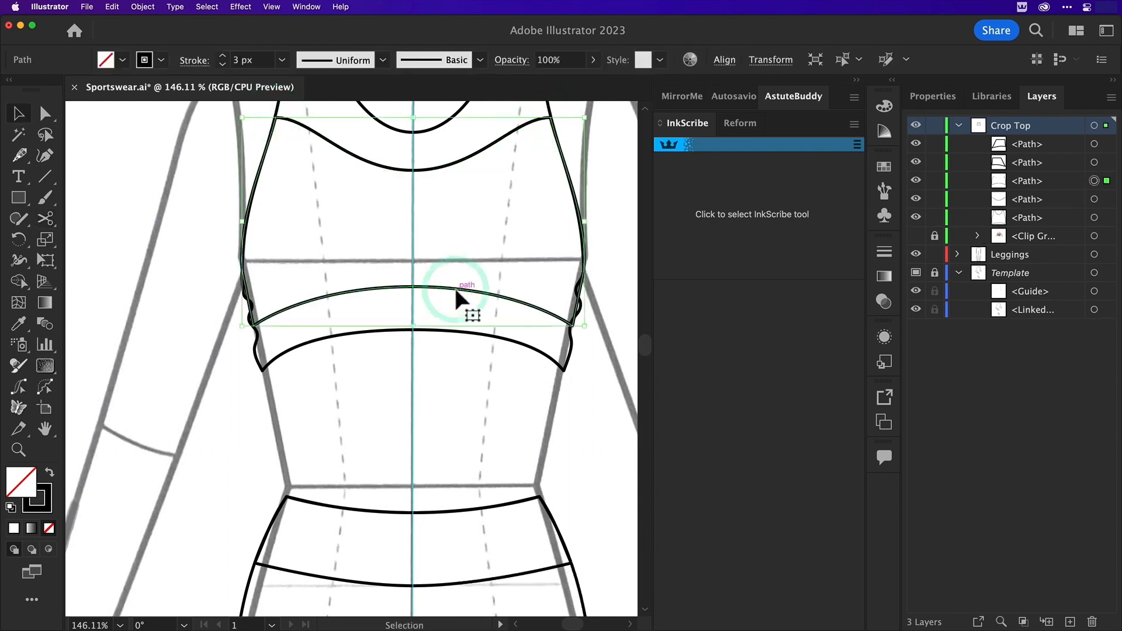
key("BackSpace")
Copy the crop top's outline path and paste the duplicate in front, in place
scroll(441, 216, "up", 3)
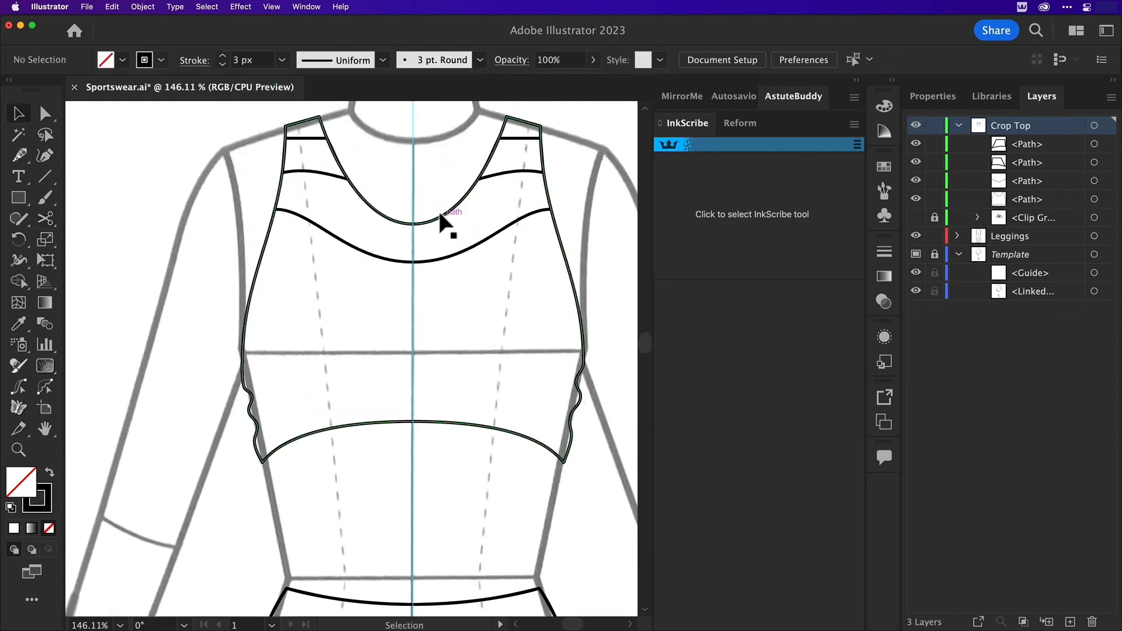
left_click(500, 177)
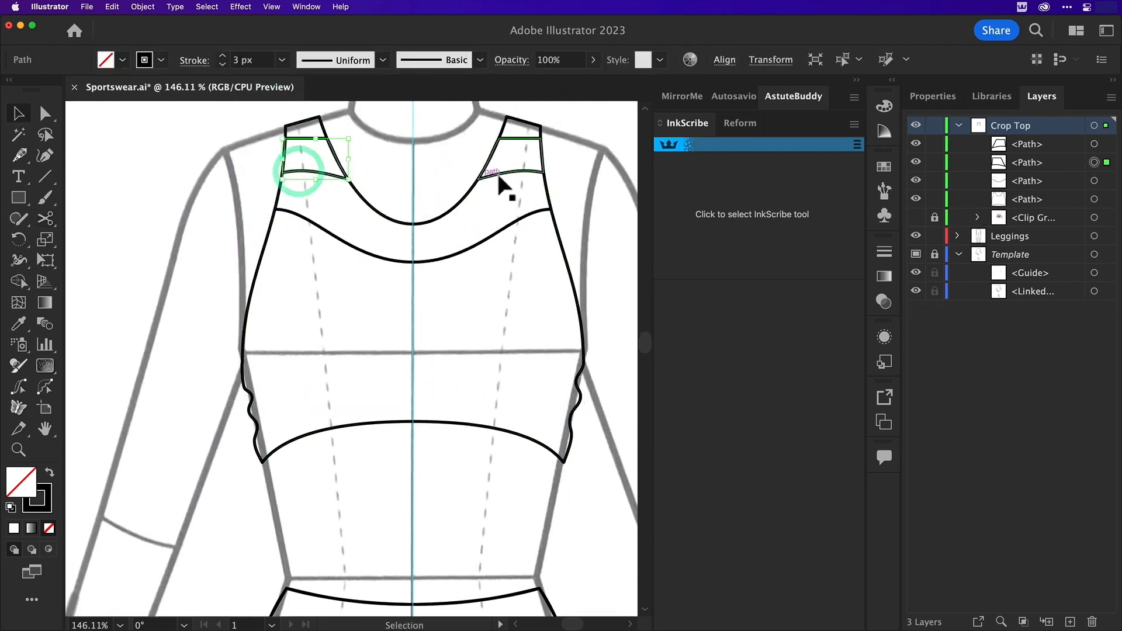
left_click(431, 421)
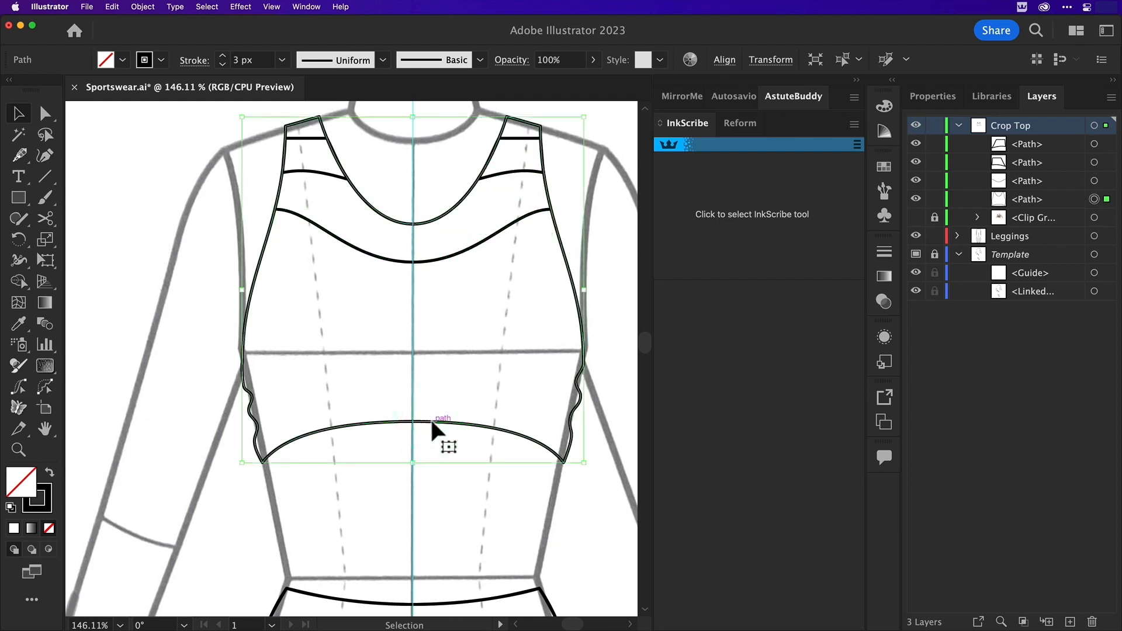
key("super+c")
key("a")
key("super+f")
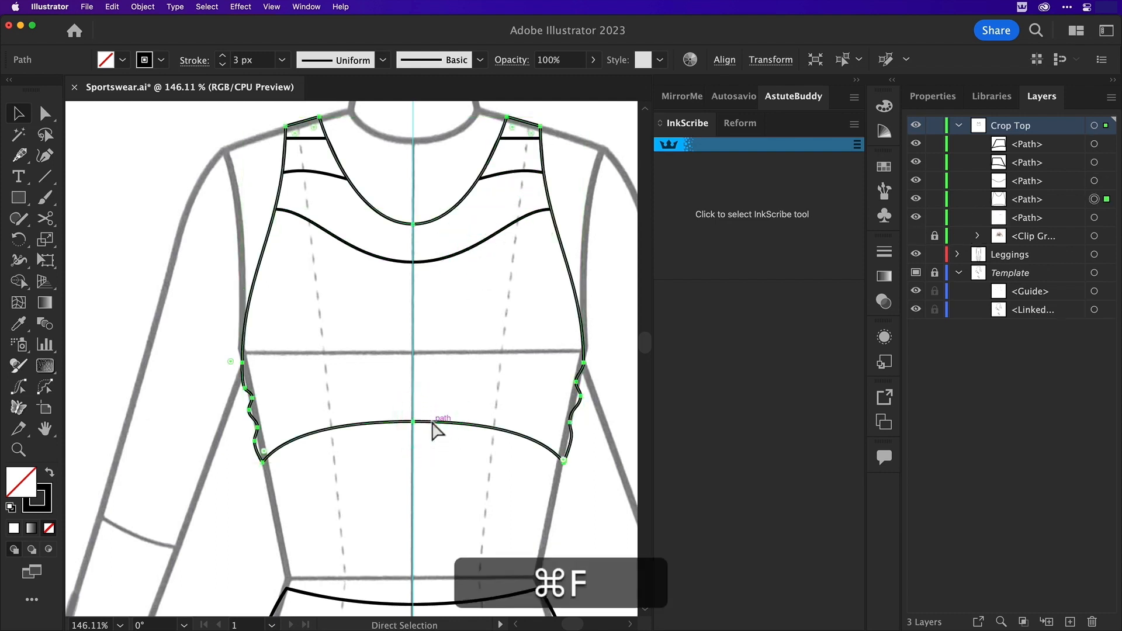
key("v")
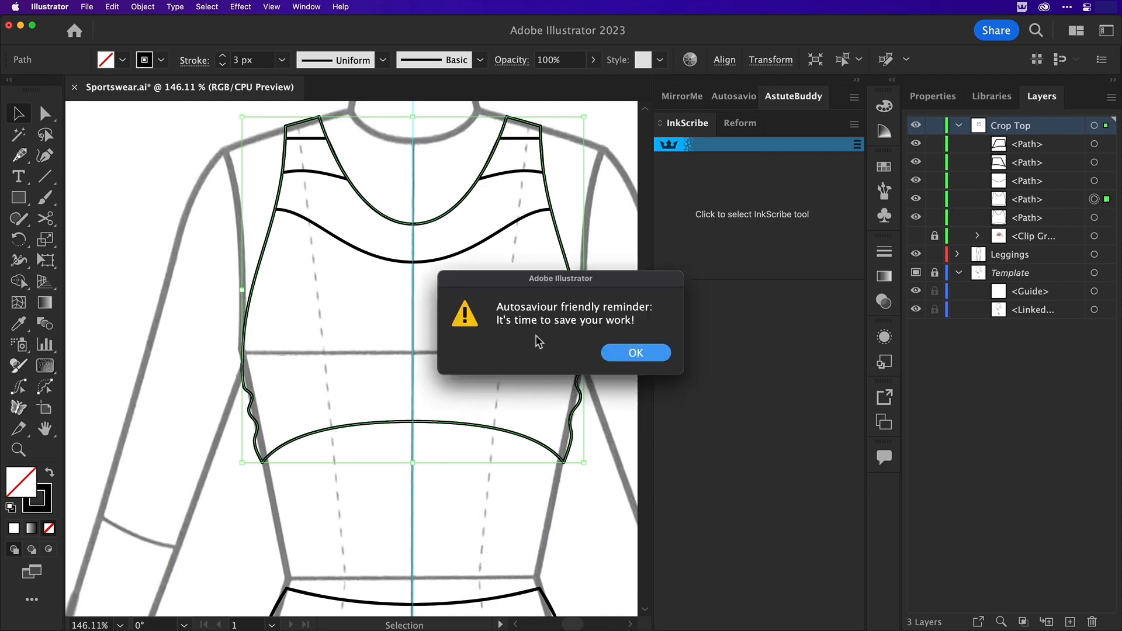
Dismiss the Autosaviour reminder and save the document
left_click(636, 352)
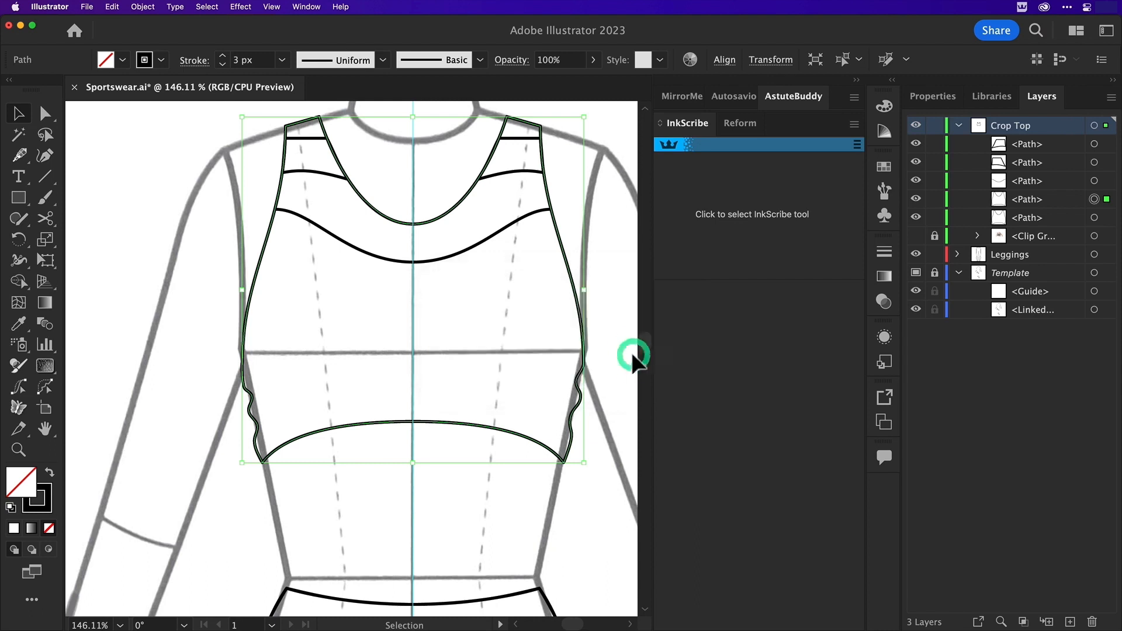
left_click(86, 7)
left_click(96, 121)
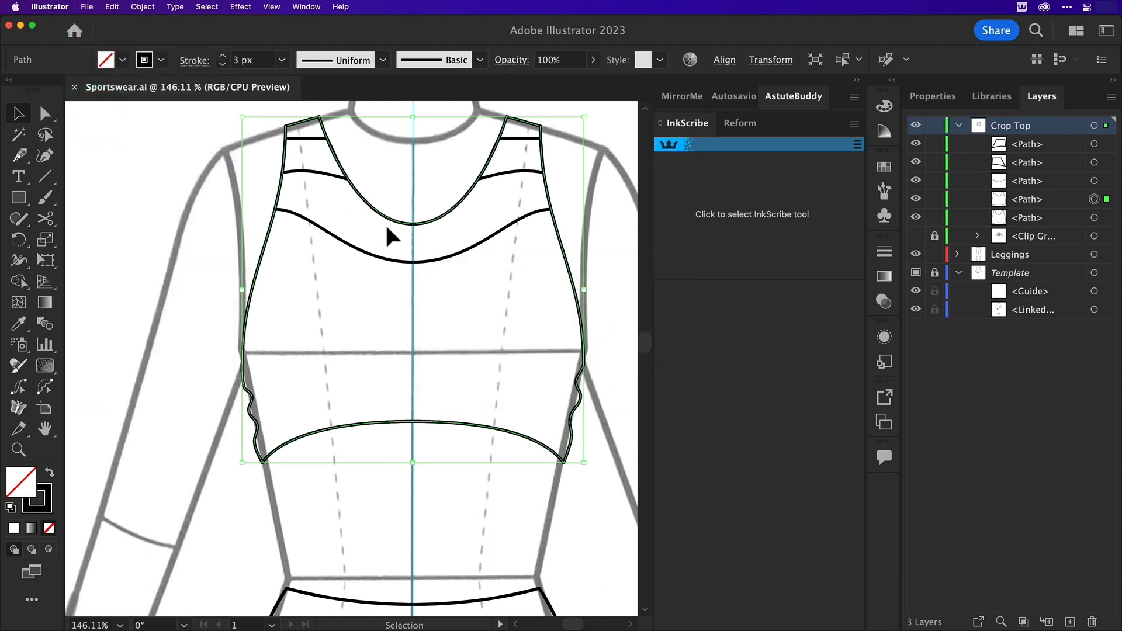
left_click(510, 226)
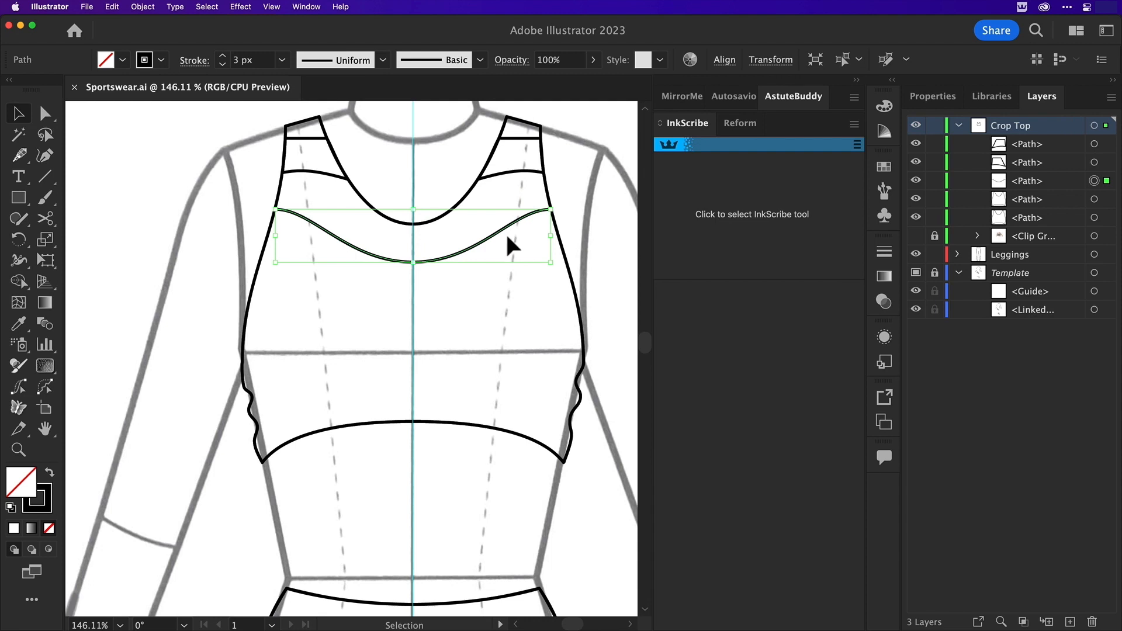
key("shift")
left_click(260, 260, "shift")
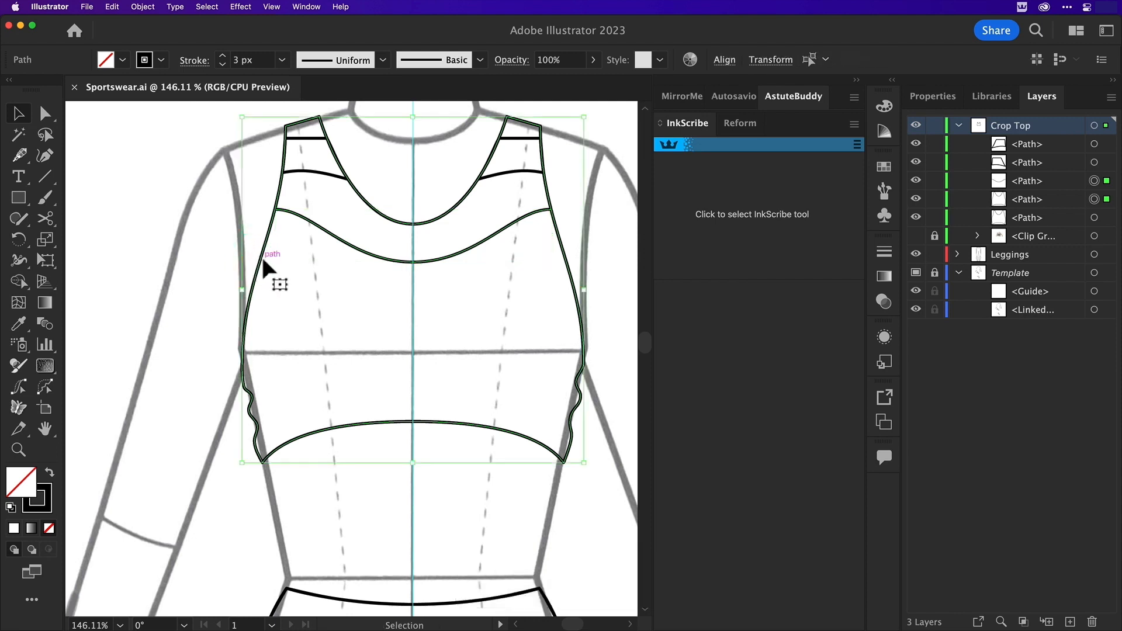
key("super+shift+a")
Open the Astute Graphics Dynamic Sketch panel, activate the AG Trim and Join Tool and dock the panel below InkScribe
left_click(306, 7)
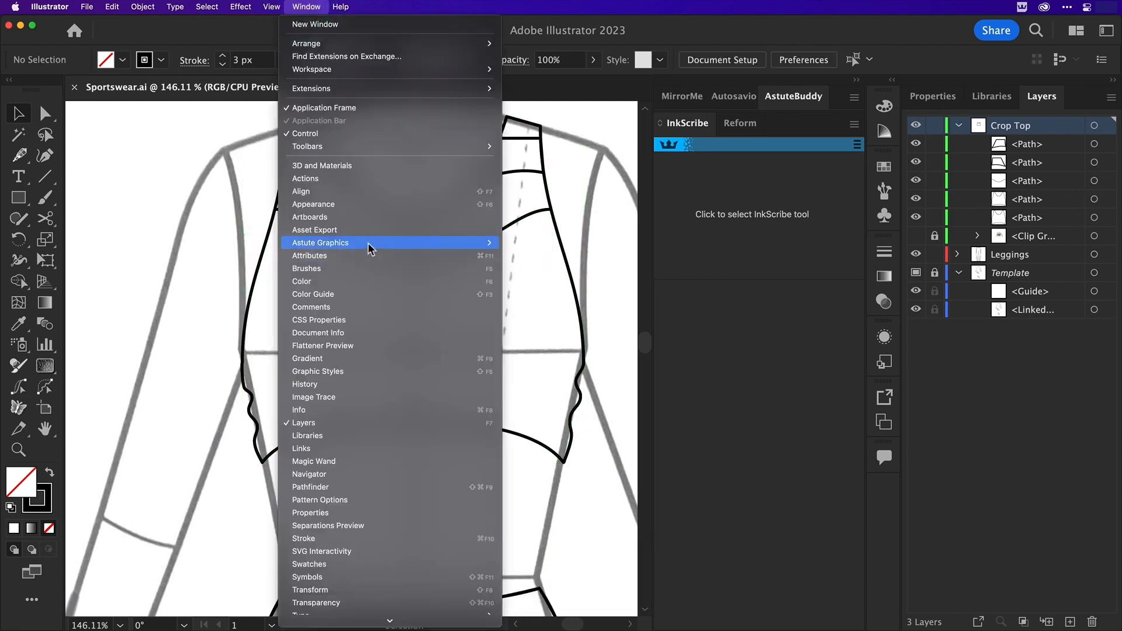
mouse_move(368, 244)
left_click(504, 269)
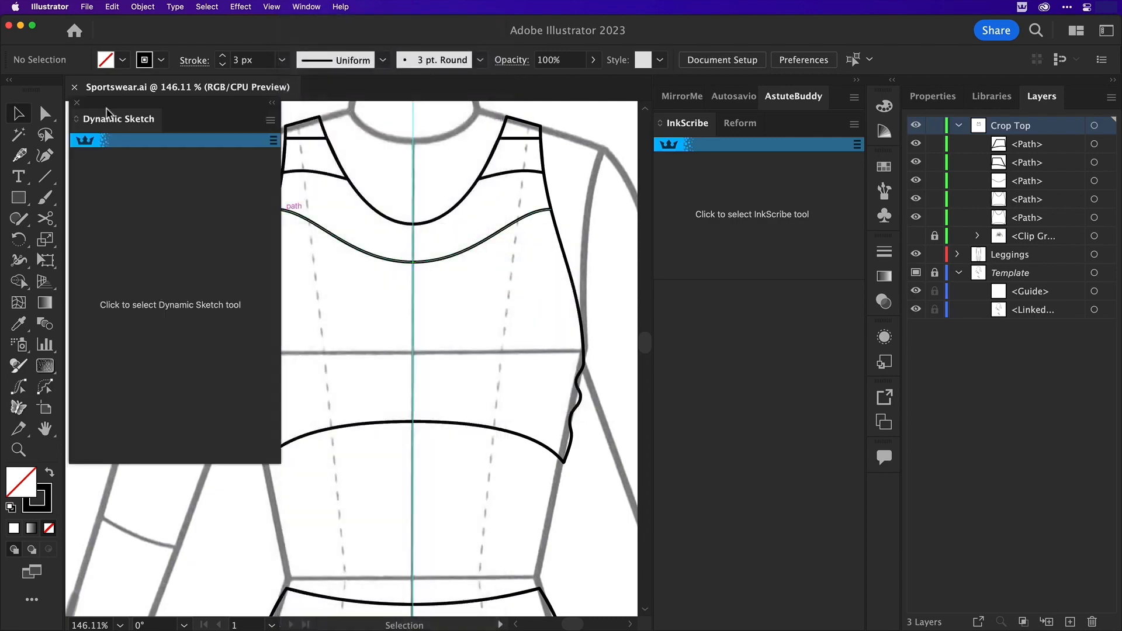
left_click_drag(107, 104, 107, 113)
left_click(41, 218)
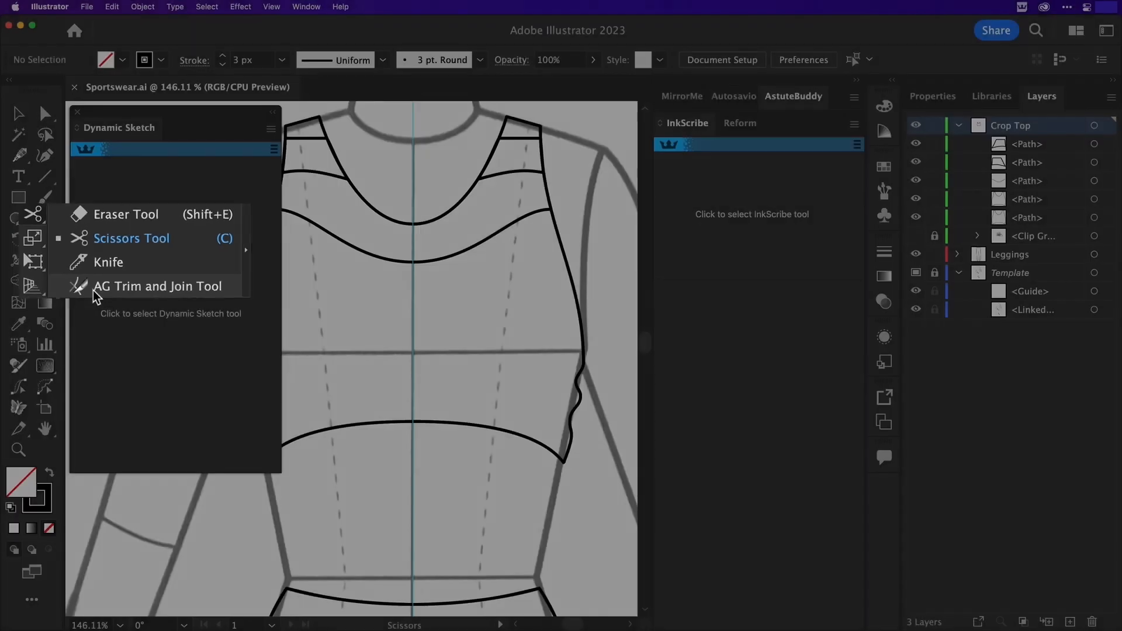
left_click(92, 291)
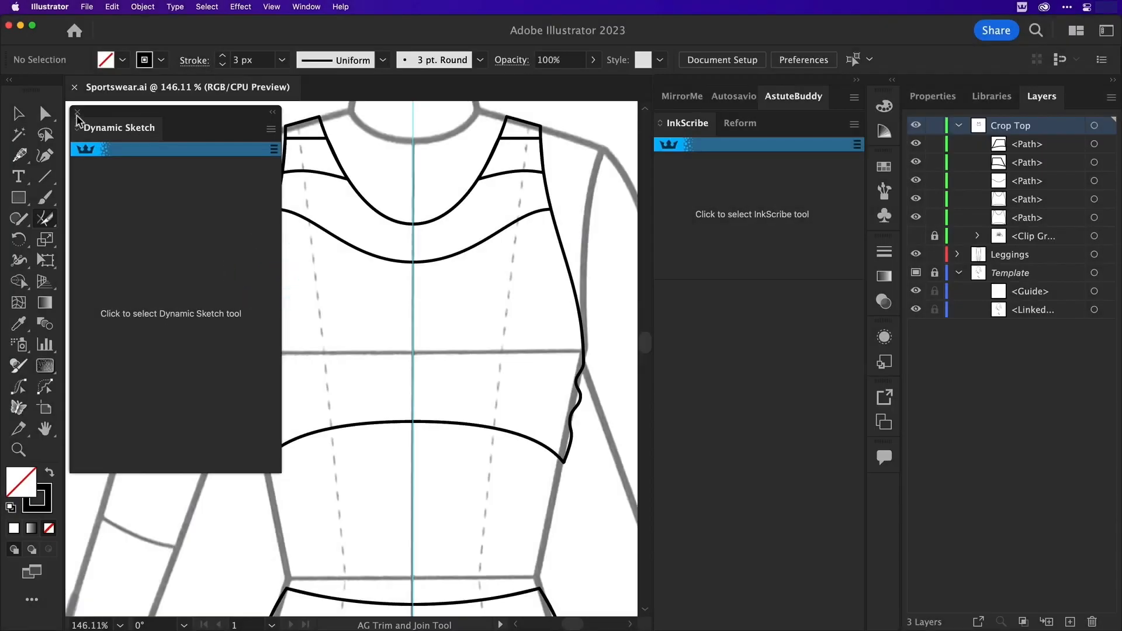
mouse_move(88, 111)
left_mouse_down()
mouse_move(694, 292)
mouse_move(703, 282)
left_mouse_up()
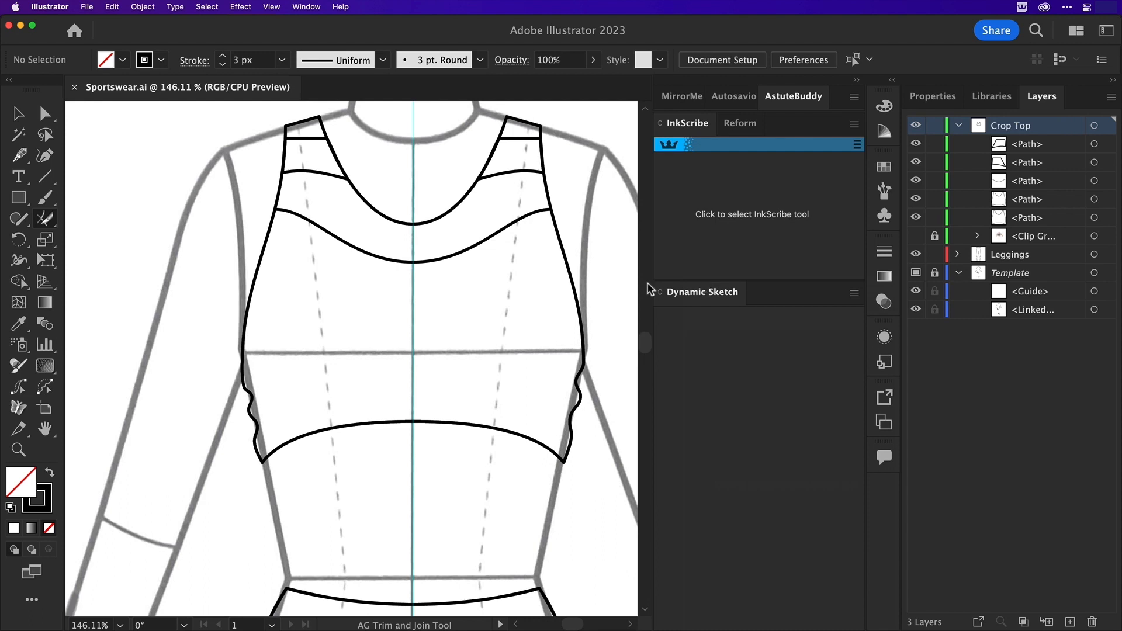
Nudge both end anchors of the curved chest seam three steps outward so they extend past the crop top's side edges
key("a")
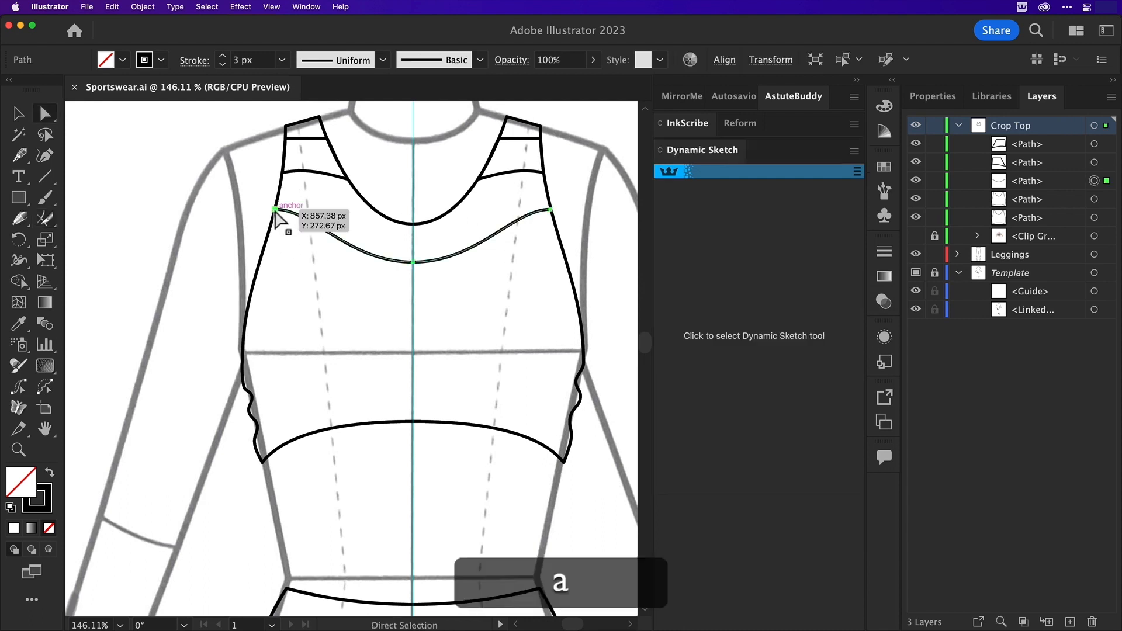
left_click(275, 209)
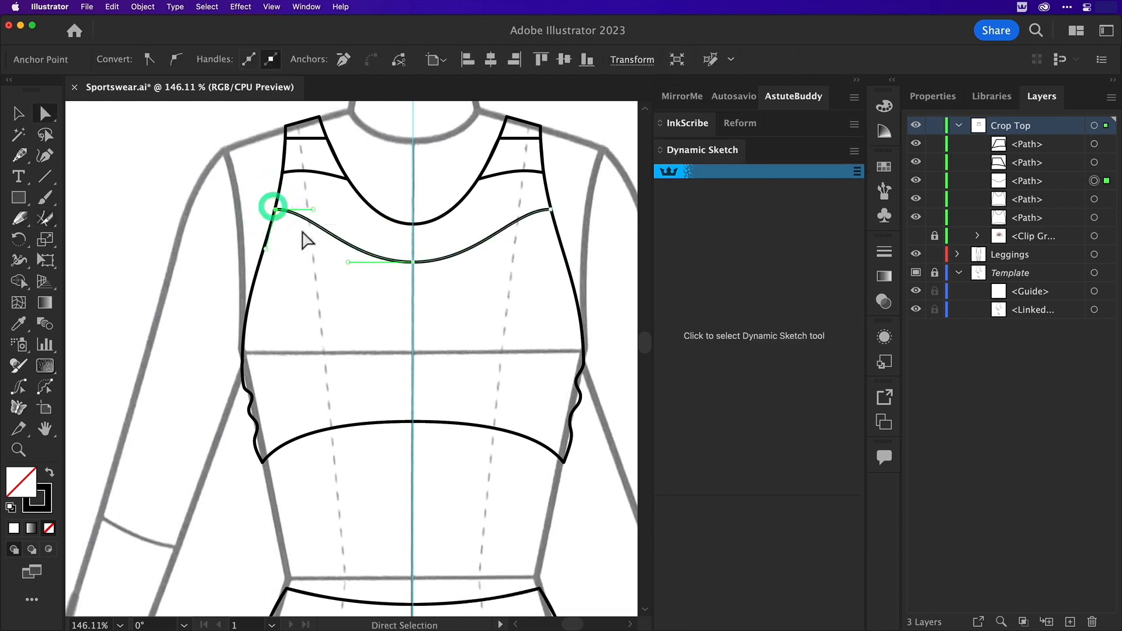
key("Left")
key("Left")
key("Left")
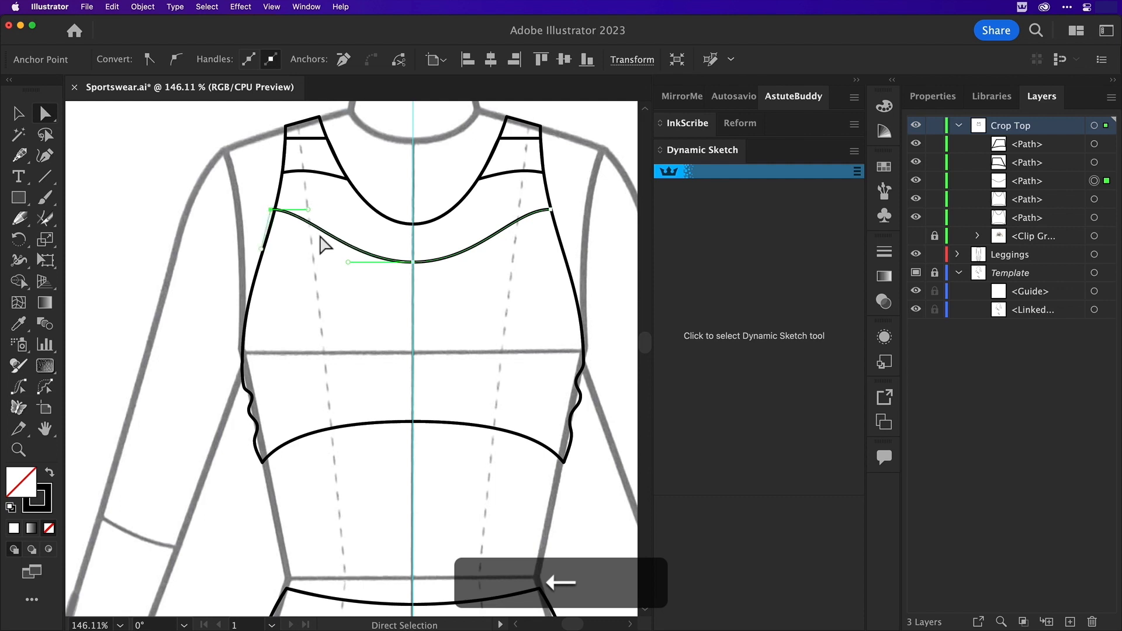
left_click(550, 210)
key("Right")
key("Right")
key("Right")
key("Right")
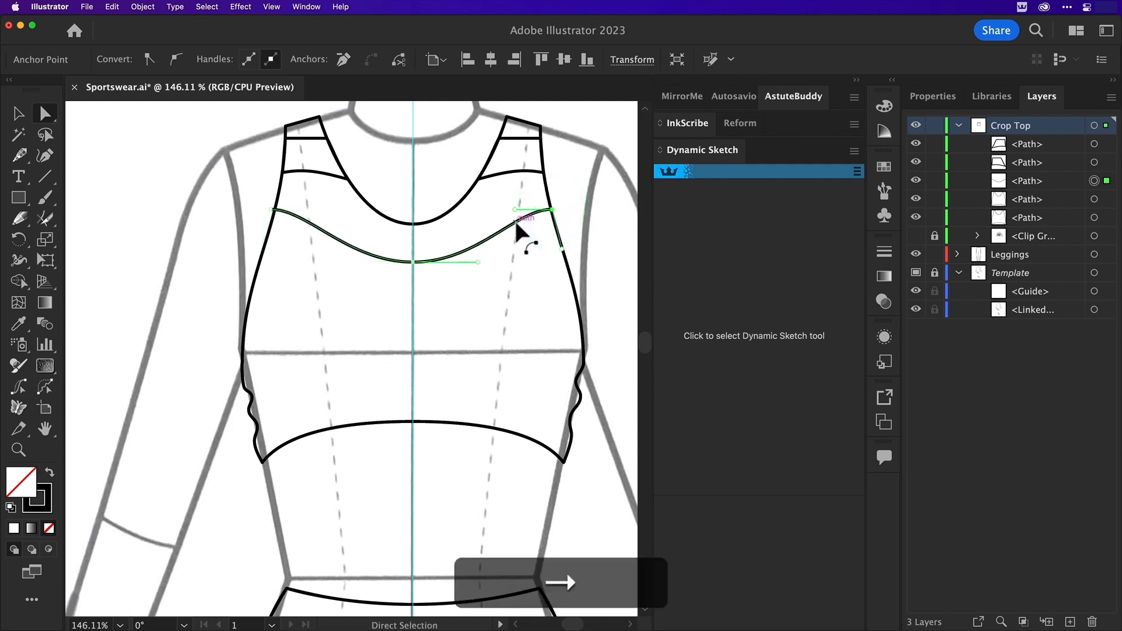
key("v")
left_click(554, 170)
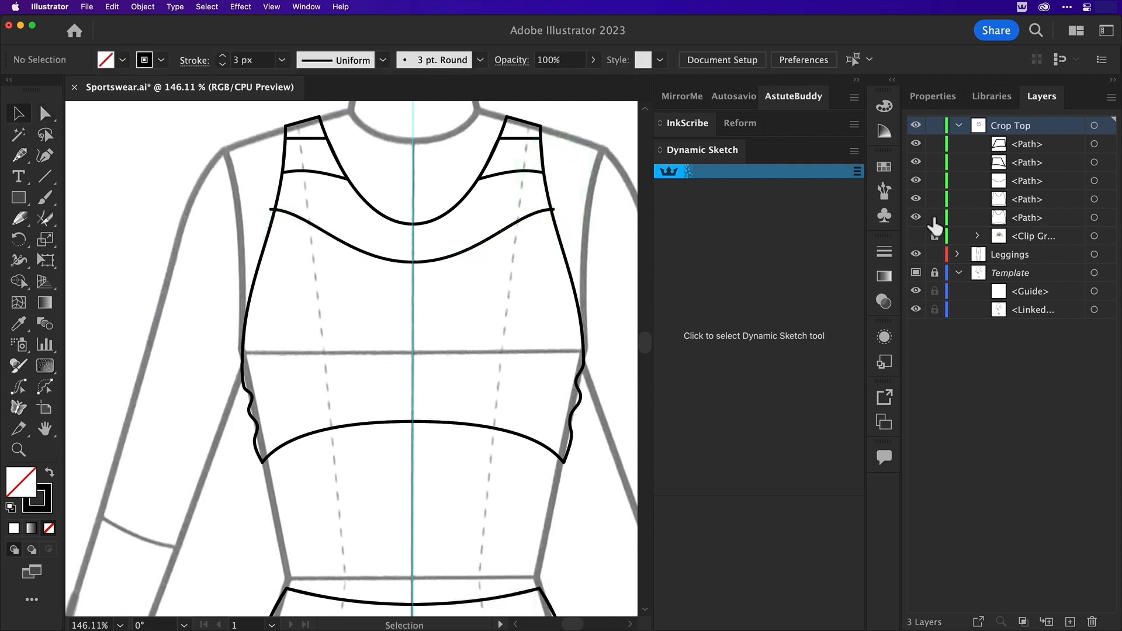
Hide the spare crop top outline, select the other outline and the chest seam, and trim and join their crossing at the left edge
left_click(915, 217)
left_click(1105, 199)
left_click(1105, 181, "shift")
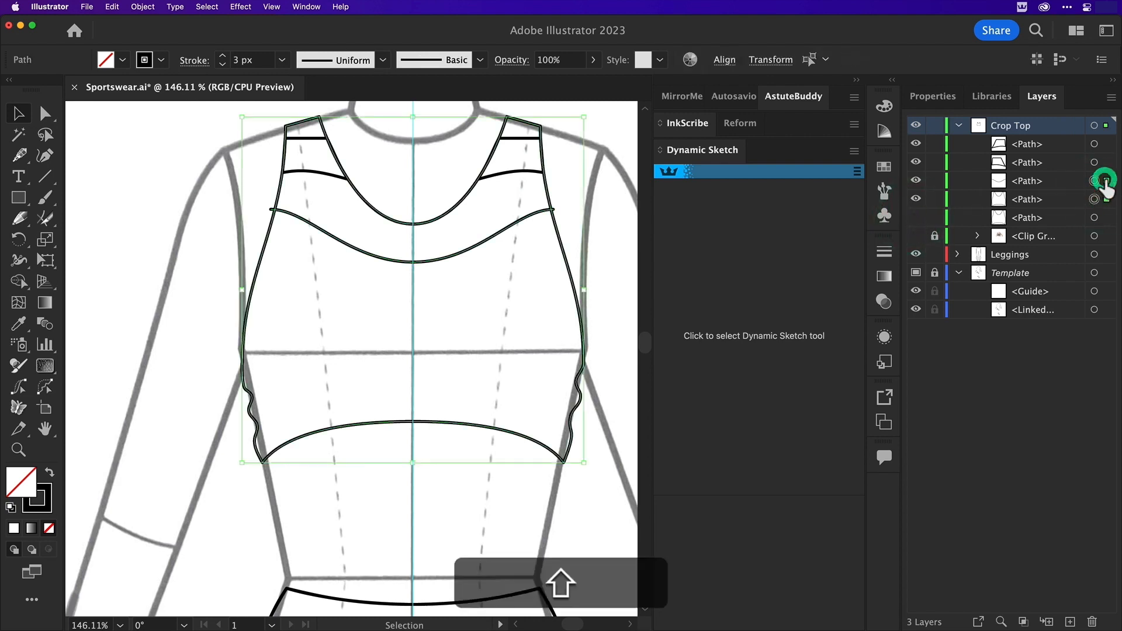
key("z")
left_click_drag(229, 170, 317, 305)
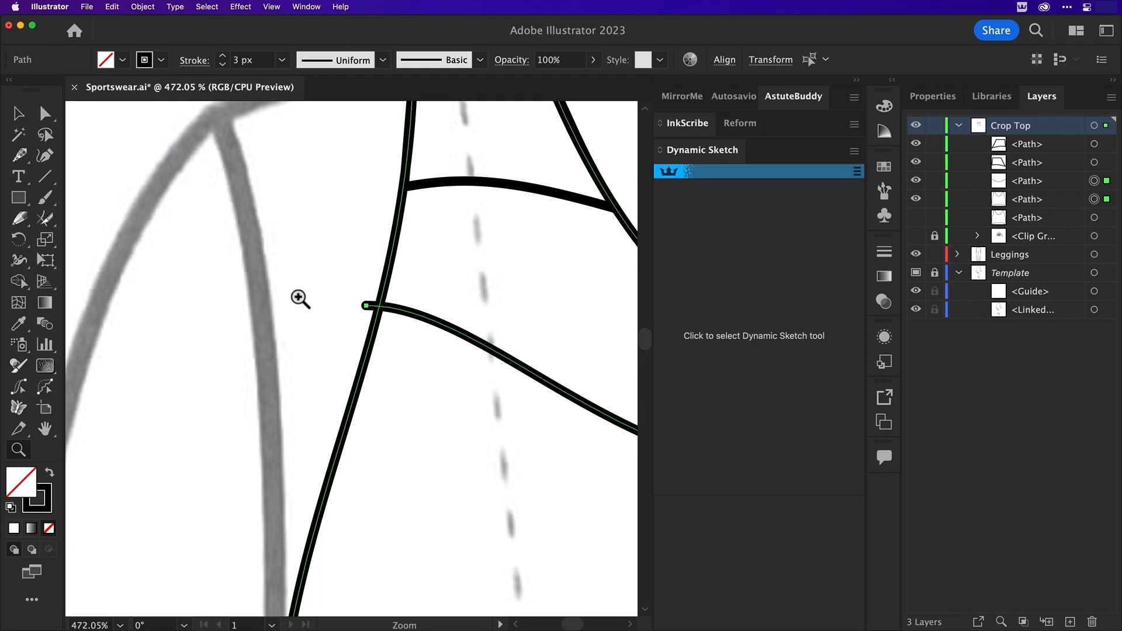
left_click(45, 218)
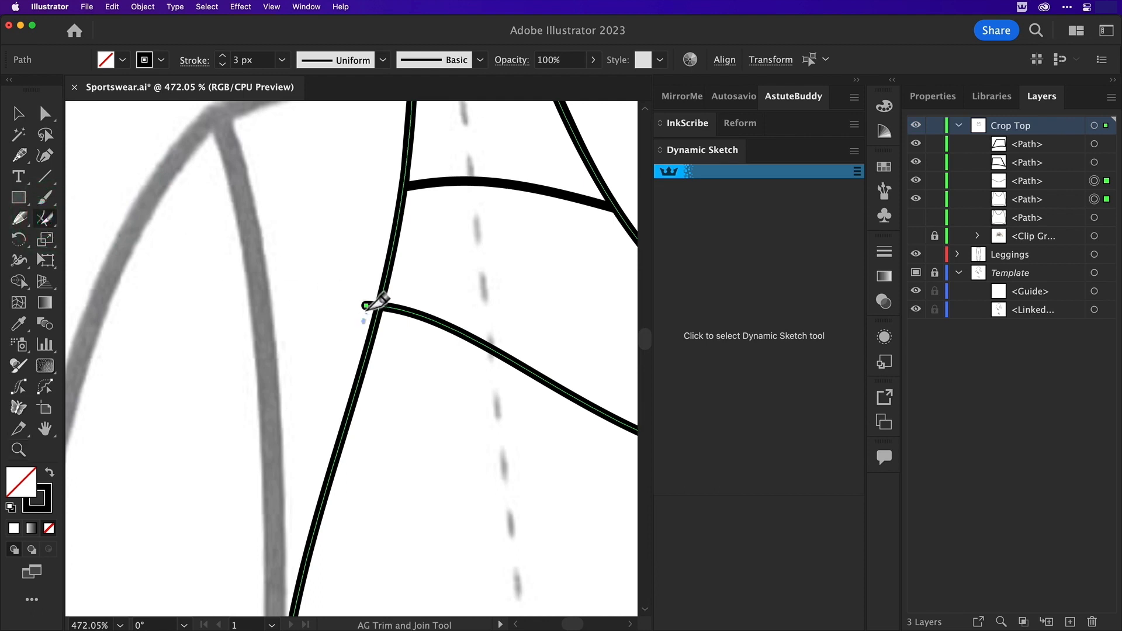
left_click_drag(370, 306, 430, 291)
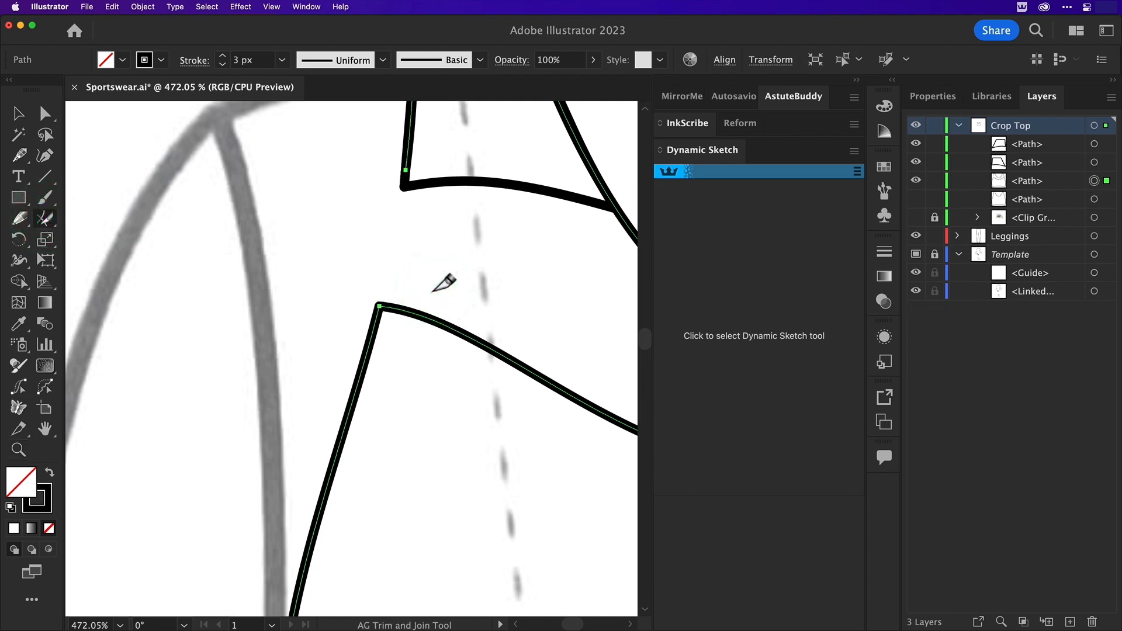
Trim and join the chest seam with the crop top outline at the right side edge, then deselect
key("space")
mouse_move(574, 320)
left_mouse_down()
mouse_move(347, 293)
mouse_move(323, 330)
mouse_move(166, 323)
left_mouse_up()
mouse_move(448, 258)
left_mouse_down()
mouse_move(306, 281)
mouse_move(479, 268)
mouse_move(483, 258)
left_mouse_up()
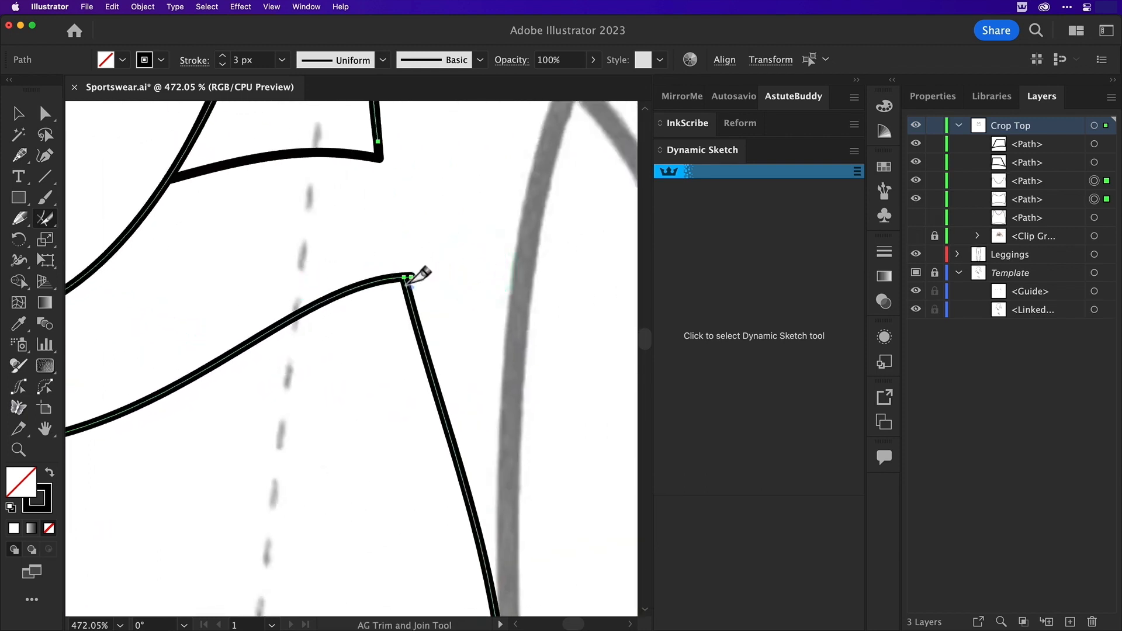
left_click(401, 256)
key("v")
left_click(390, 221)
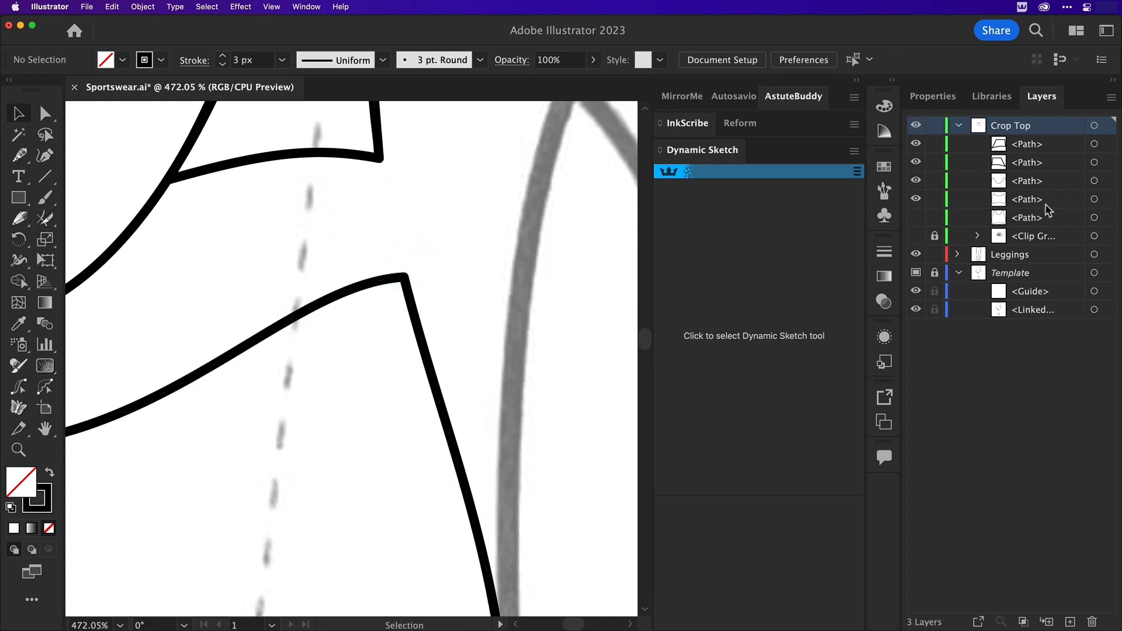
Delete the leftover neckline and strap piece above the chest seam and show the full crop top outline again
key("super+minus")
key("super+minus")
key("super+minus")
key("super+minus")
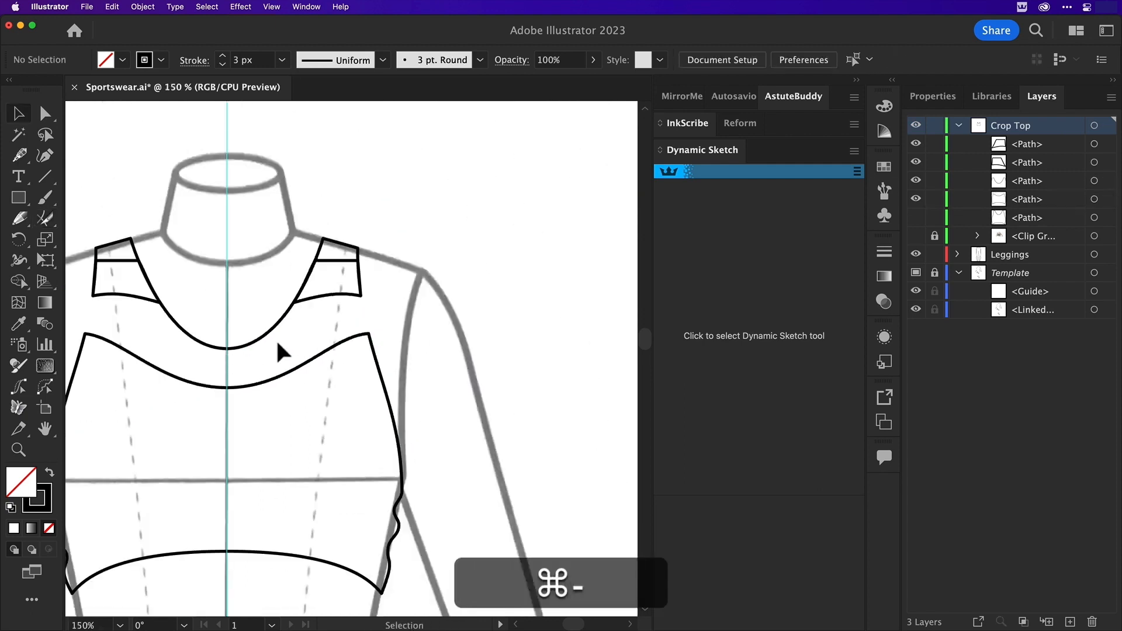
left_click(263, 332)
key("BackSpace")
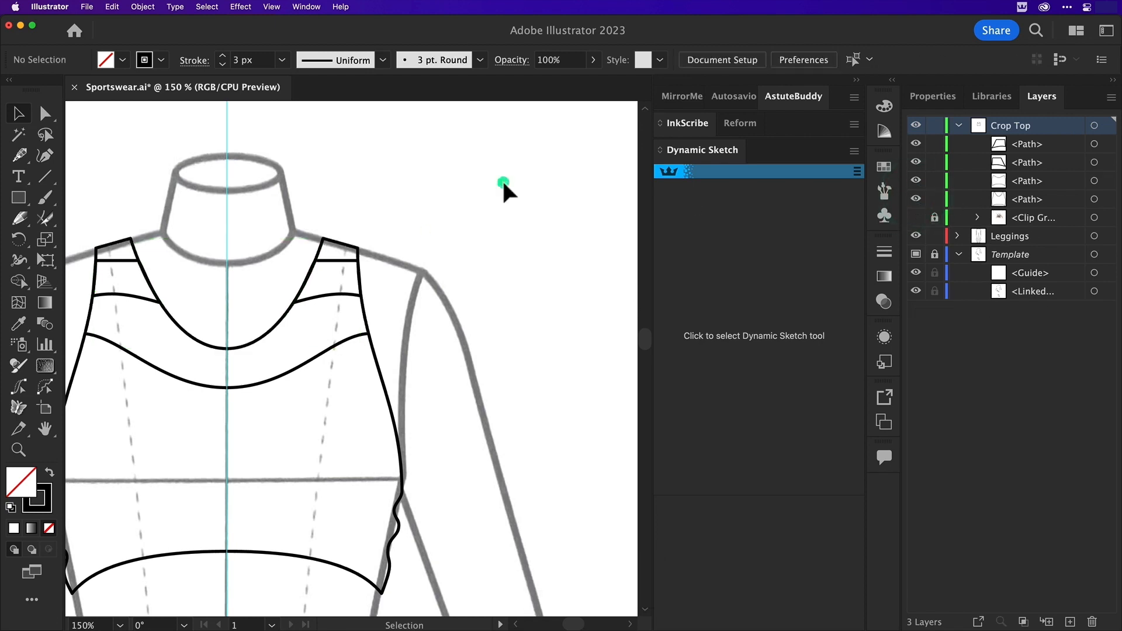
key("space")
left_click_drag(348, 175, 478, 140)
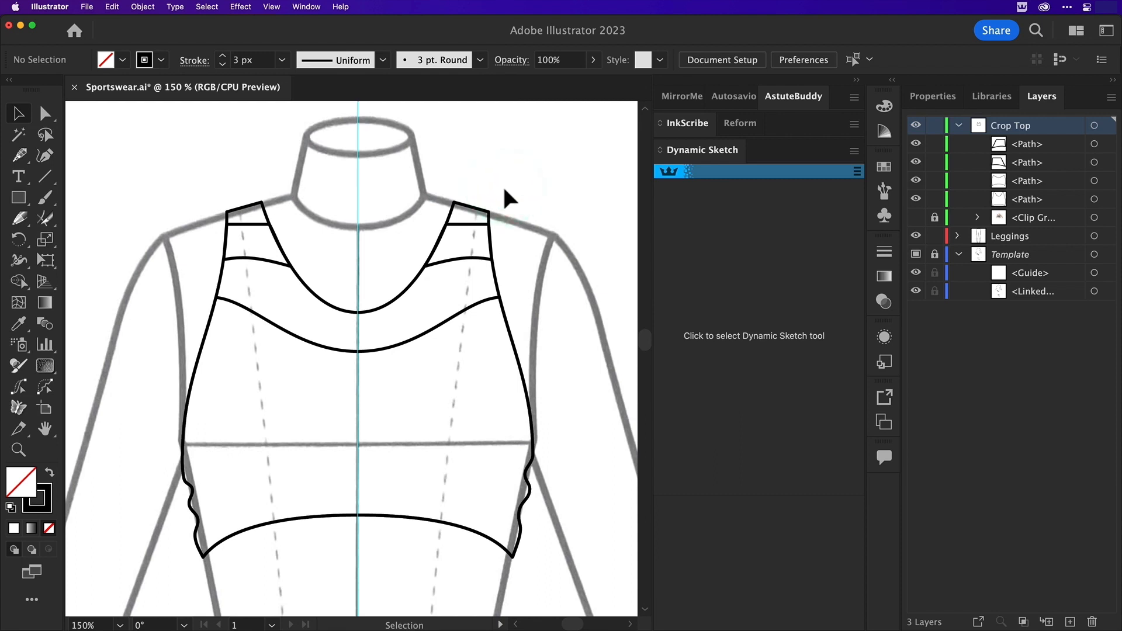
Activate the Dynamic Sketch Tool and add a new layer named Lines above the Crop Top layer
key("super+0")
left_click(499, 201)
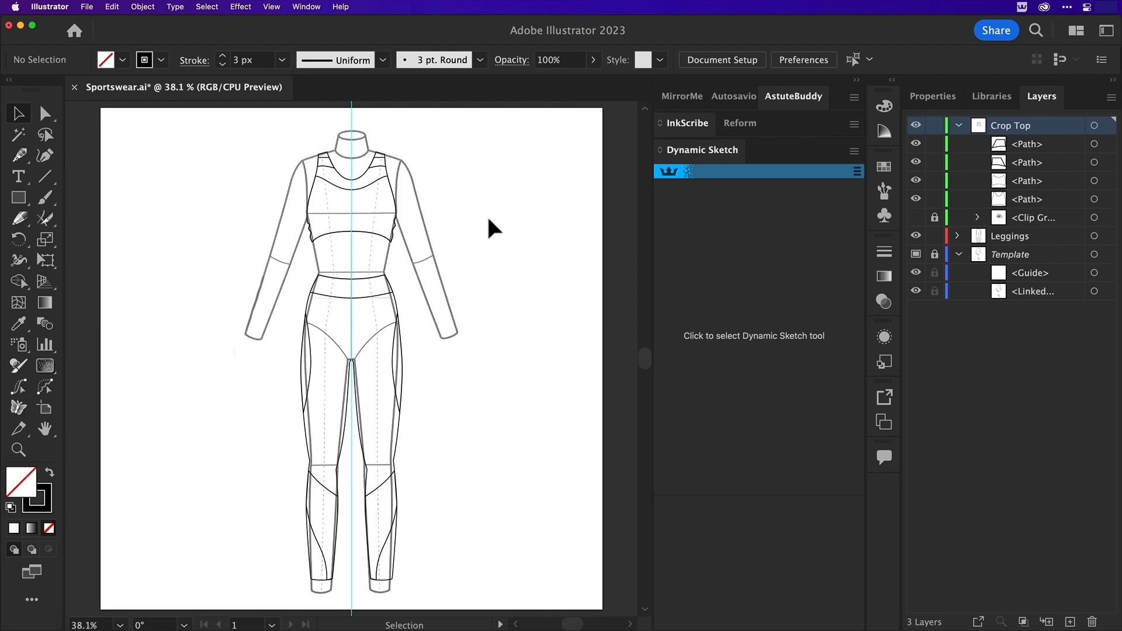
left_click(490, 217)
key("z")
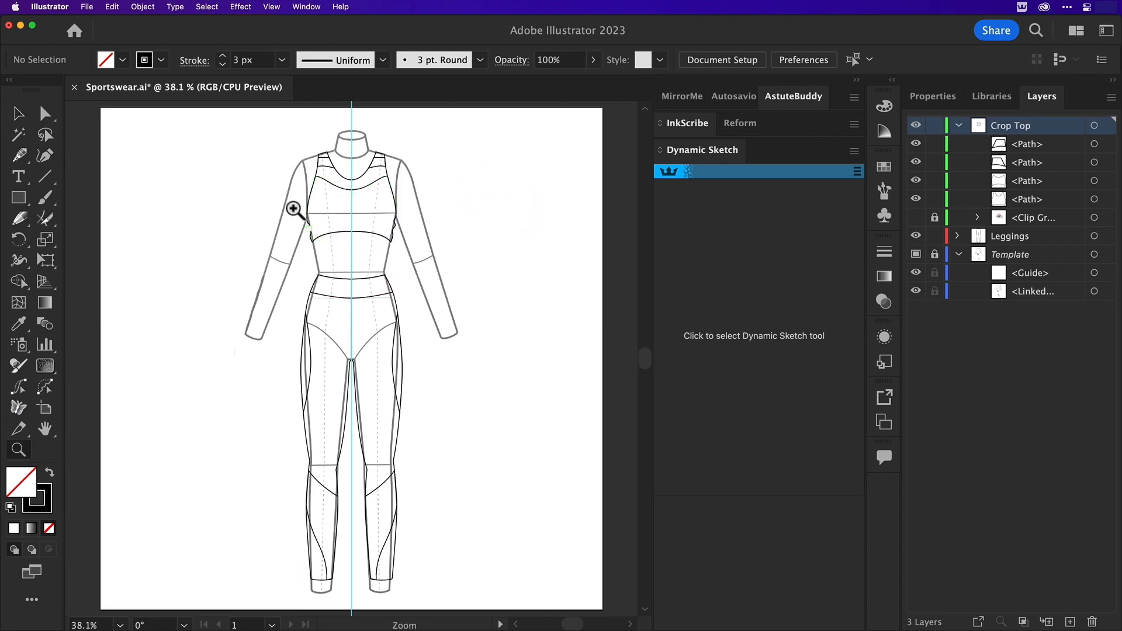
left_click(343, 275)
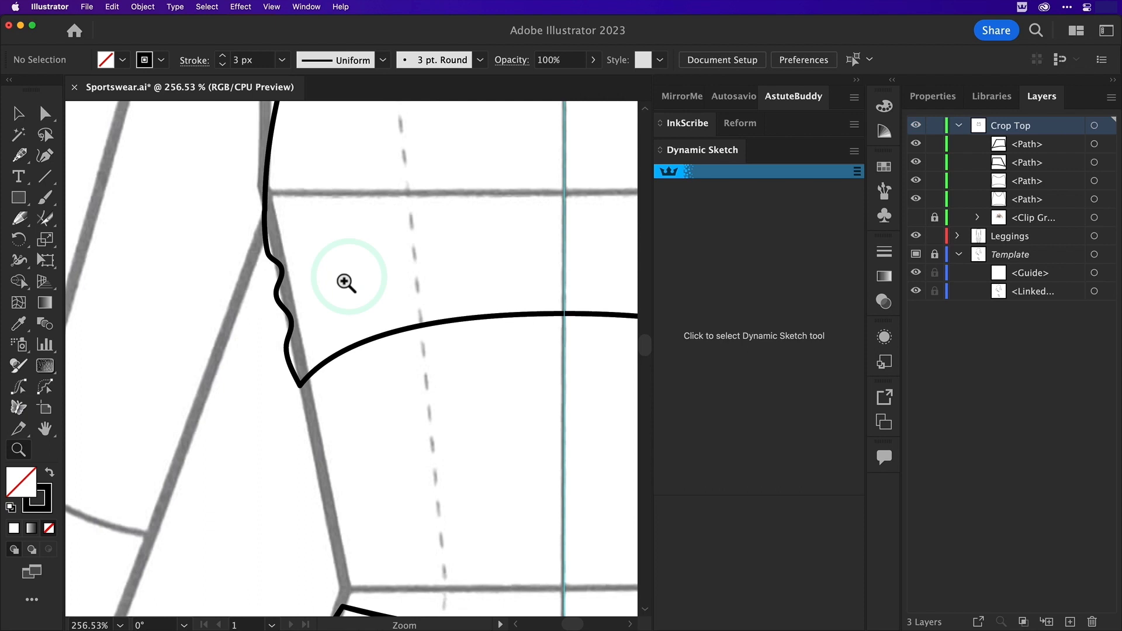
left_click(714, 228)
left_click(1070, 623)
double_click(1005, 125)
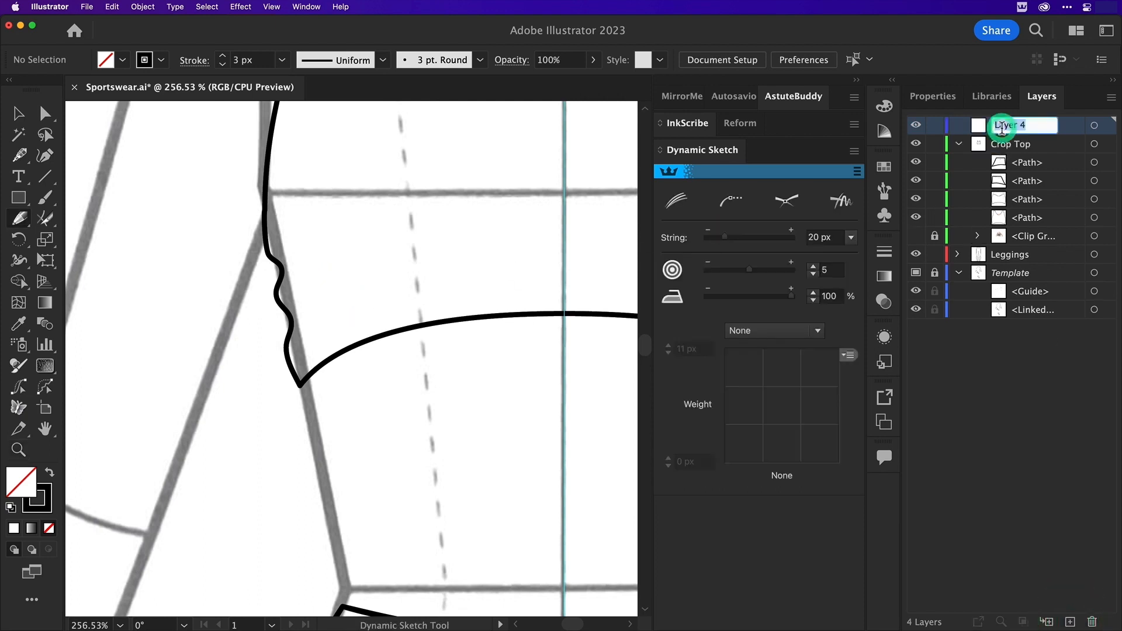
type("Lines")
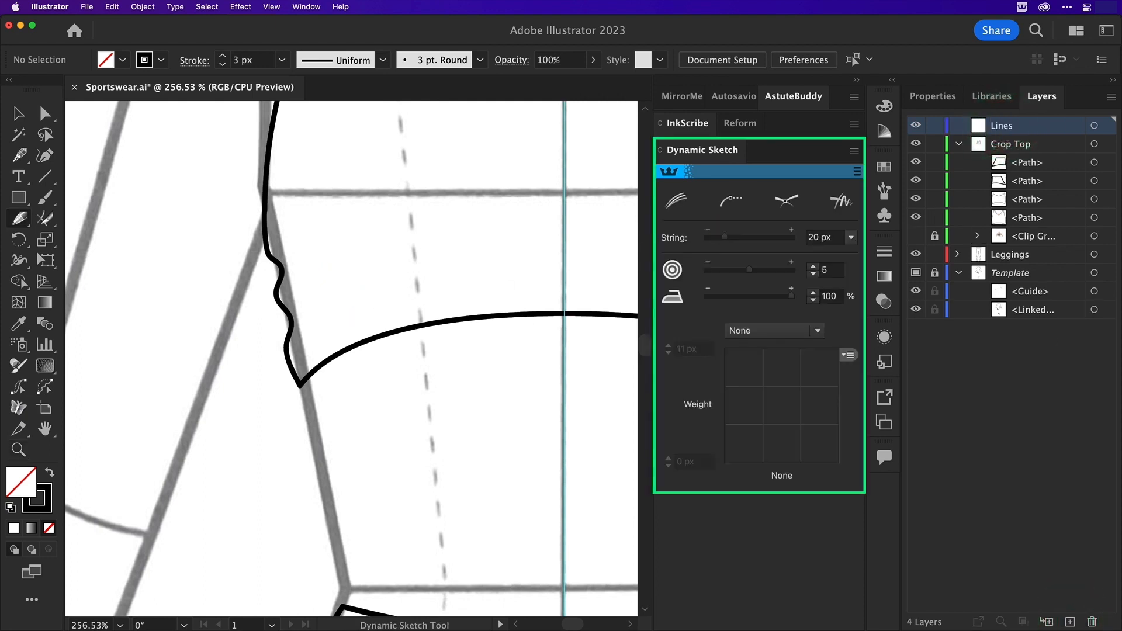
key("Return")
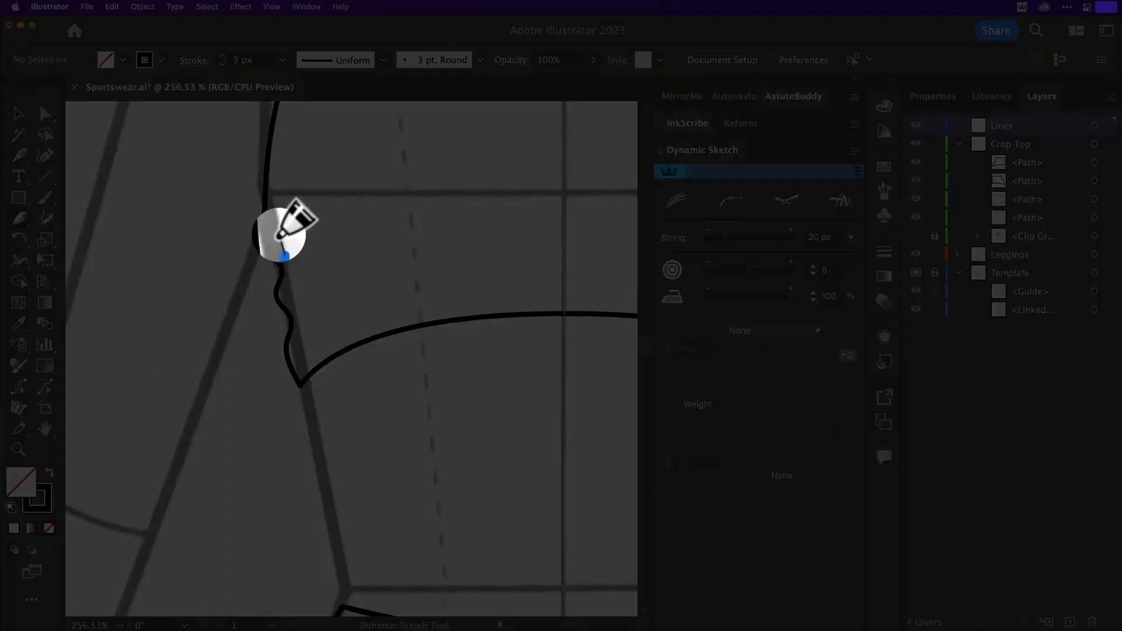
Sketch two curved crease lines across the crop top's left gathered edge and trim off their ends outside the garment
left_click_drag(281, 235, 288, 241)
key("super+z")
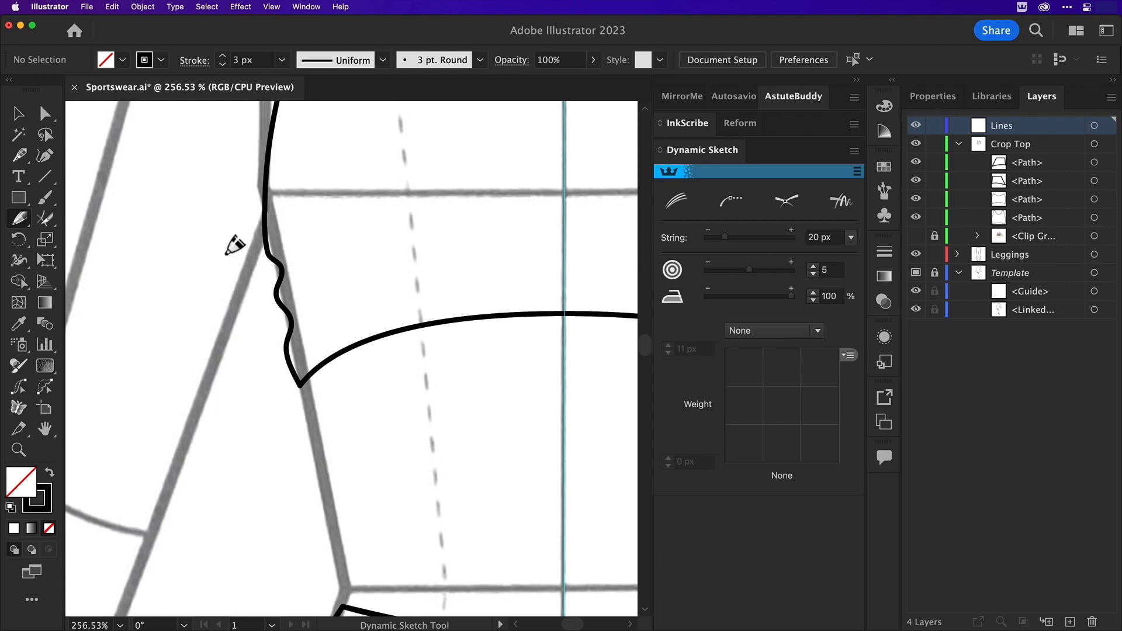
mouse_move(217, 248)
left_mouse_down()
mouse_move(305, 255)
mouse_move(410, 228)
left_mouse_up()
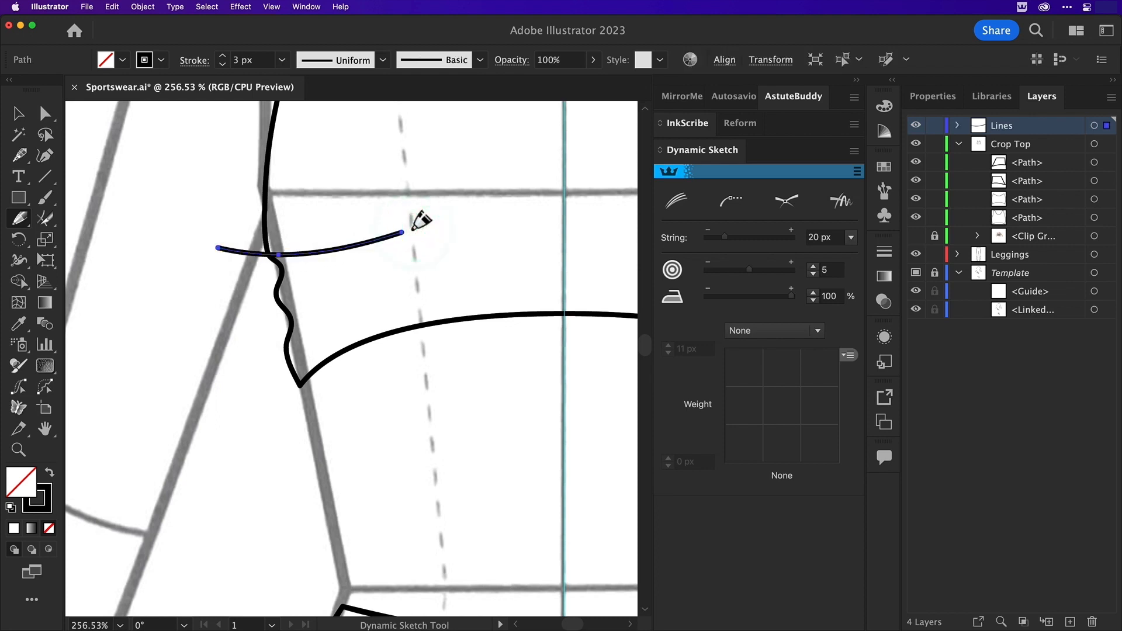
left_click_drag(178, 316, 405, 275)
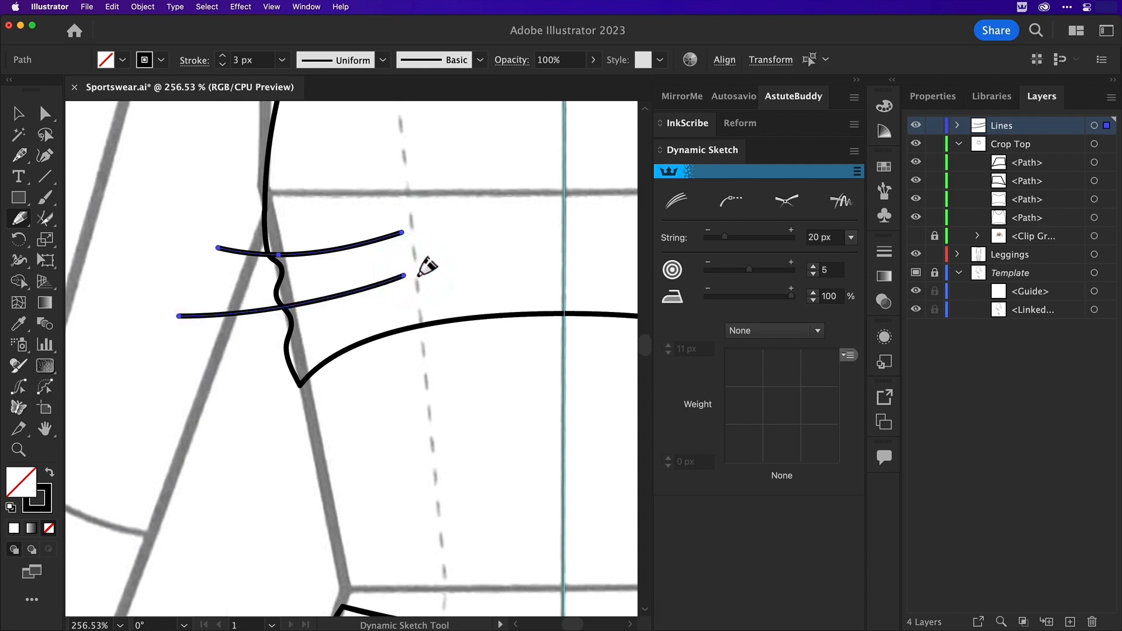
left_click(45, 219)
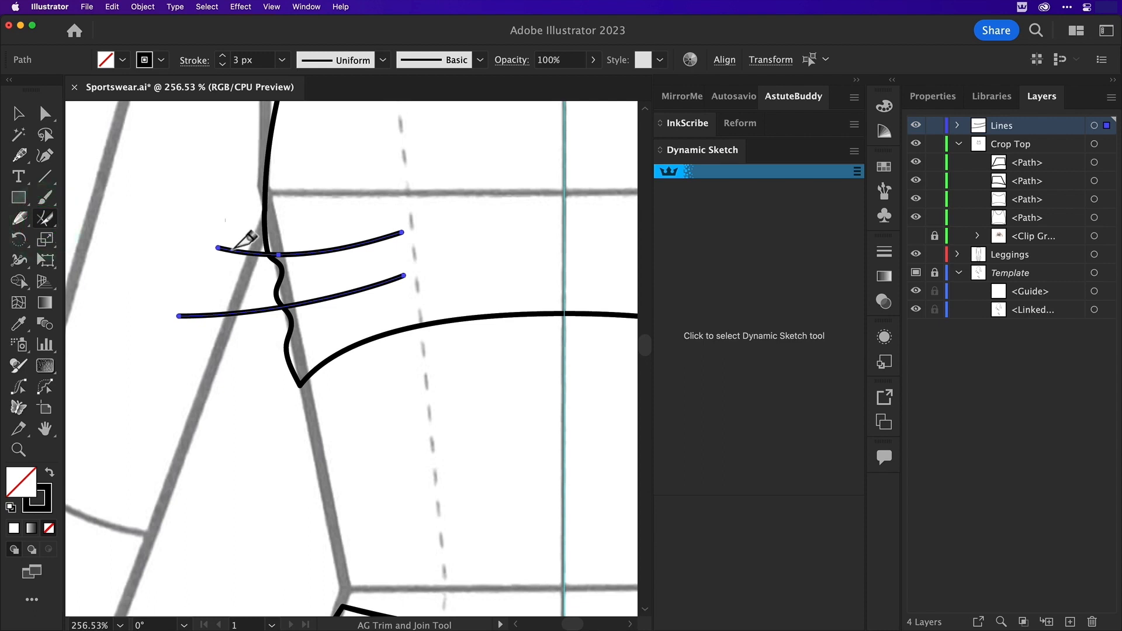
left_click_drag(232, 222, 247, 416)
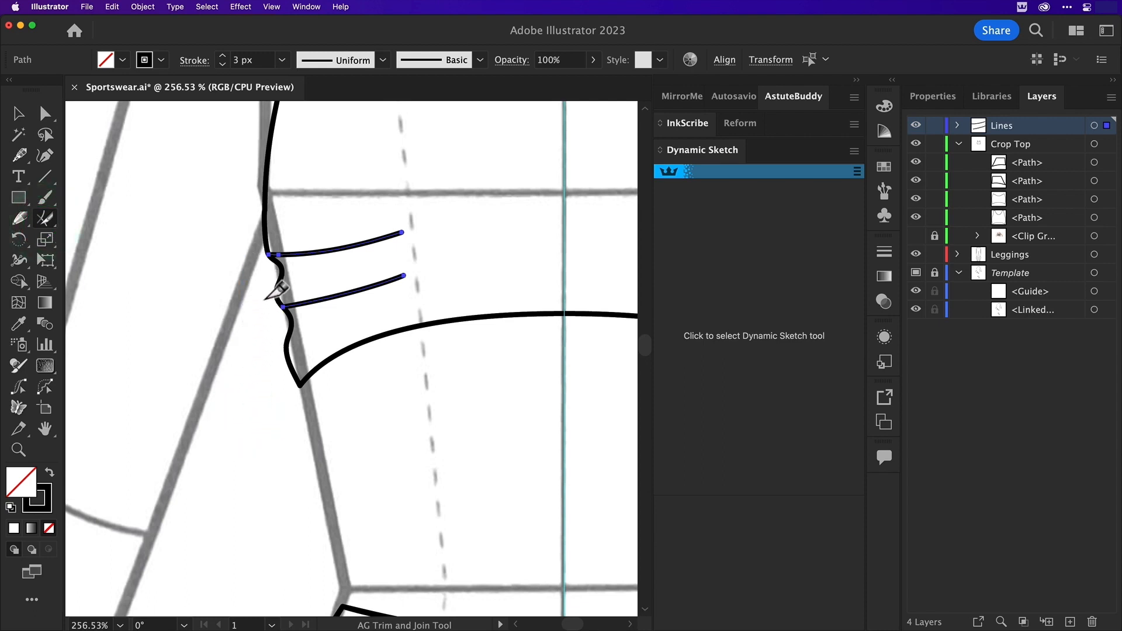
Apply a width profile tapering inward to the two left creases, set their stroke to 4 px, and deselect
left_click(19, 114)
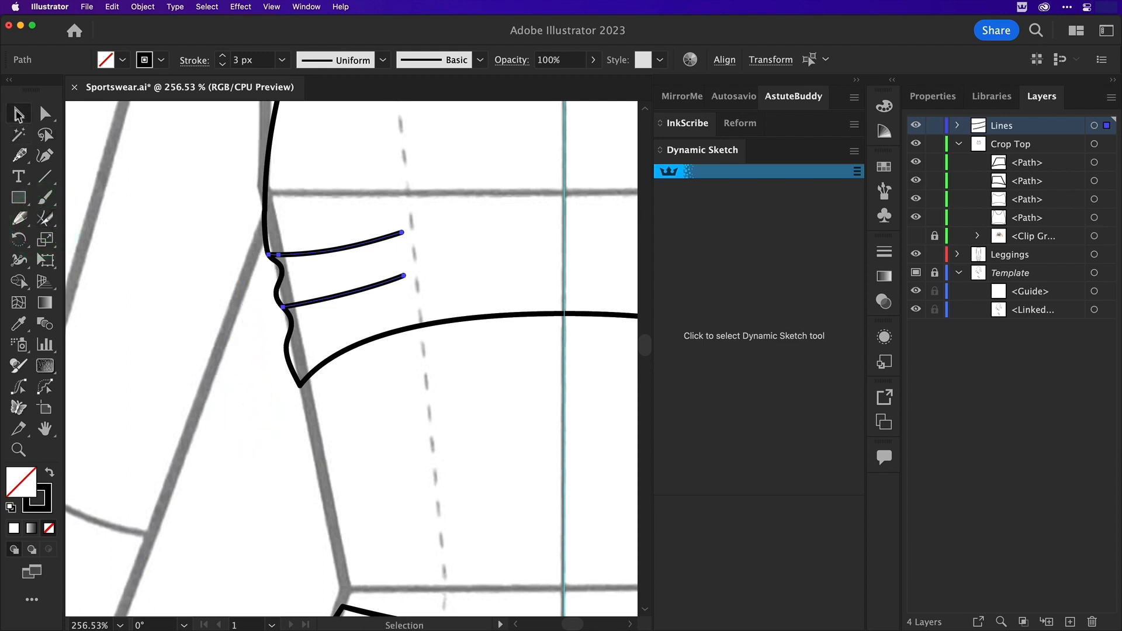
left_click(383, 60)
left_click(310, 203)
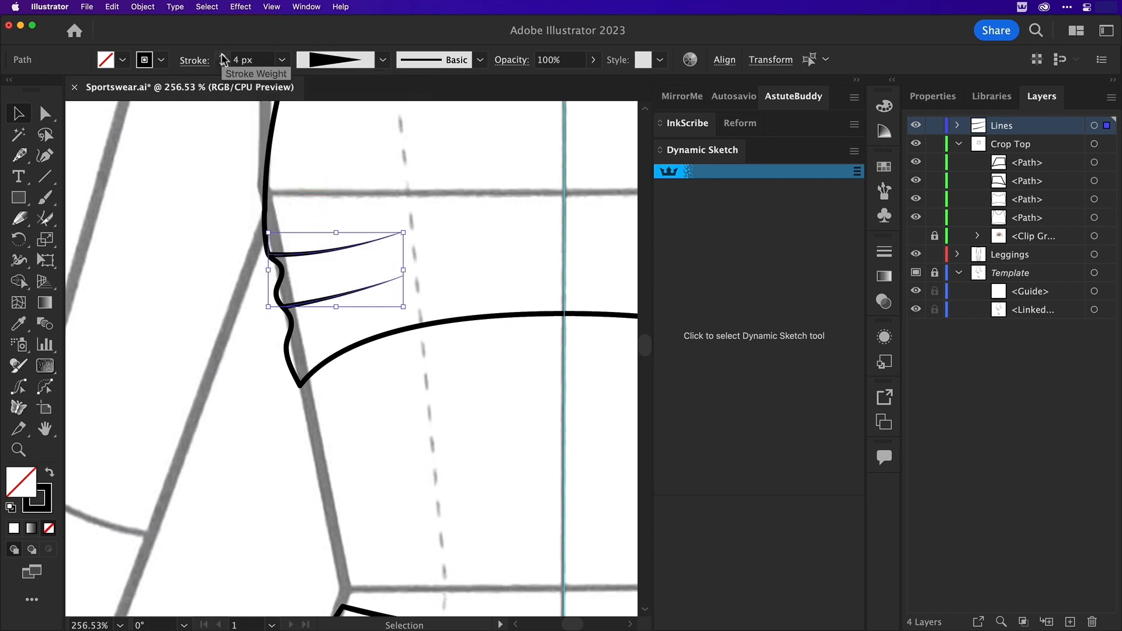
left_click(368, 159)
Sketch two longer tapered creases among the left ones and trim off their parts outside the crop top
key("super+minus")
key("super+minus")
left_click_drag(431, 223, 256, 237)
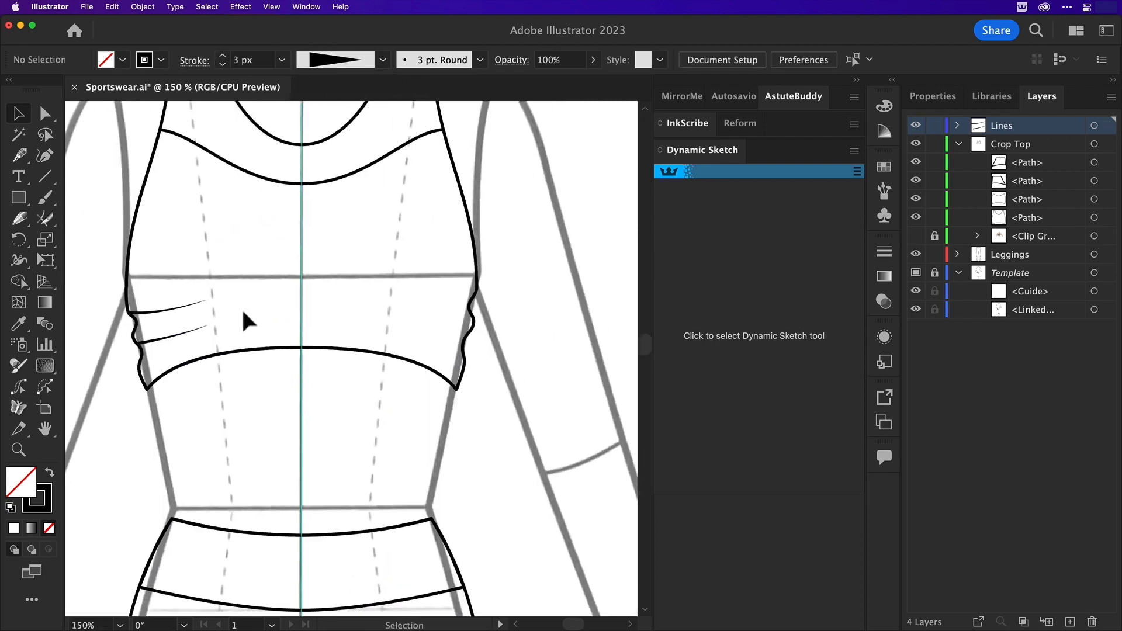
left_click(20, 219)
left_click_drag(79, 328, 269, 290)
left_click_drag(80, 379, 252, 322)
key("shift+t")
left_click_drag(118, 305, 116, 378)
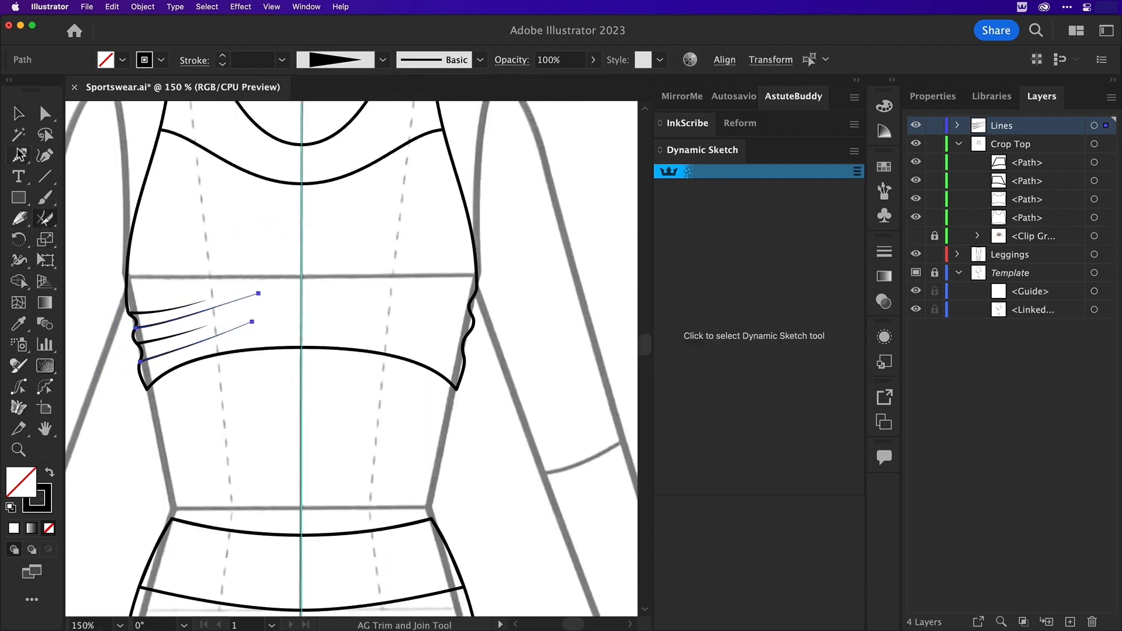
key("v")
left_click(286, 370)
Sketch two crease lines inward from the crop top's right gathered edge and trim off their ends outside the garment
left_click(768, 335)
left_click_drag(504, 313, 408, 290)
left_click_drag(501, 354, 390, 314)
key("shift+t")
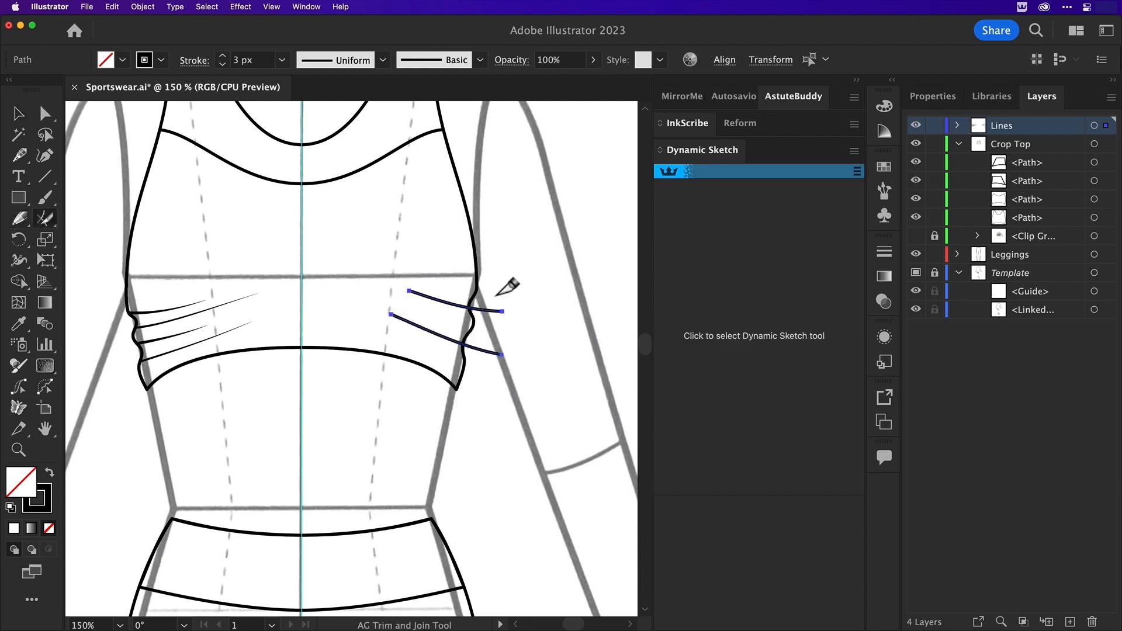
left_click_drag(496, 297, 479, 382)
Apply a width profile tapering inward to the two creases at the crop top's right edge
key("v")
left_click(452, 304)
left_click(441, 335, "shift")
left_click(383, 60)
left_click(326, 197)
Sketch two more tapered creases at the crop top's right edge, trim off their outer ends, and deselect
left_click(20, 218)
left_click_drag(516, 327, 378, 294)
left_click_drag(528, 377, 378, 332)
left_click(45, 219)
left_click_drag(496, 307, 492, 389)
key("v")
left_click(273, 267)
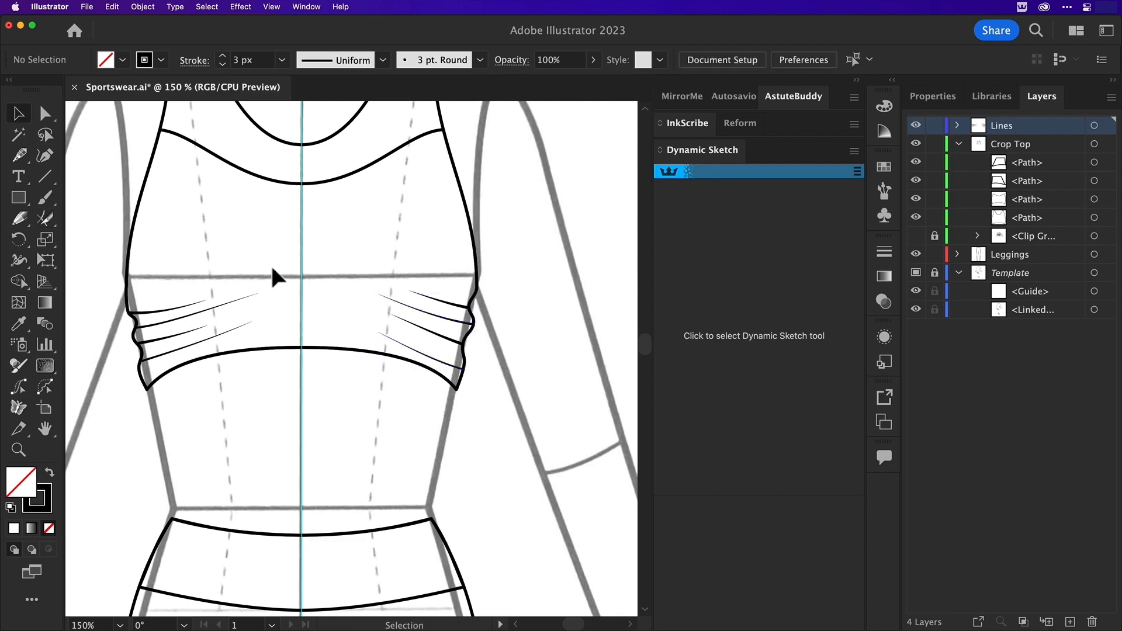
Shorten the two longest left creases by moving their inner end anchors back toward the side edge
key("super+minus")
key("super+minus")
key("super+minus")
key("z")
left_click_drag(336, 318, 398, 404)
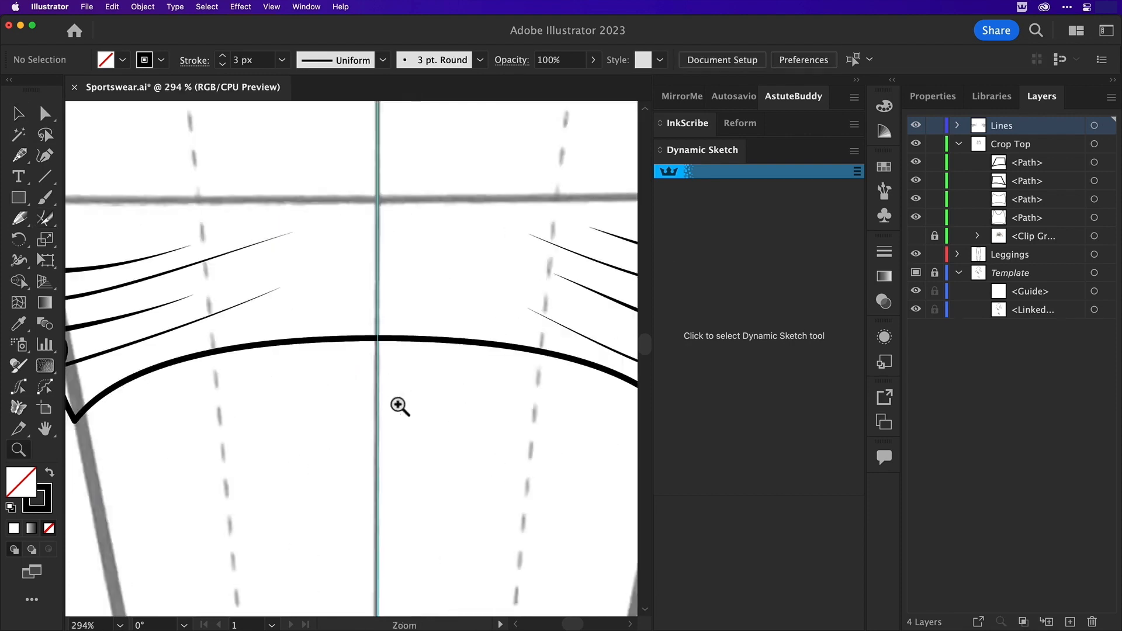
key("a")
left_click_drag(291, 233, 236, 251)
left_click_drag(281, 286, 238, 303)
left_click(16, 112)
left_click(351, 283)
Sketch a short curved crease across the leggings' crotch with a width profile tapered at both ends and a 3 px stroke
key("super+minus")
key("super+minus")
scroll(428, 233, "down", 10)
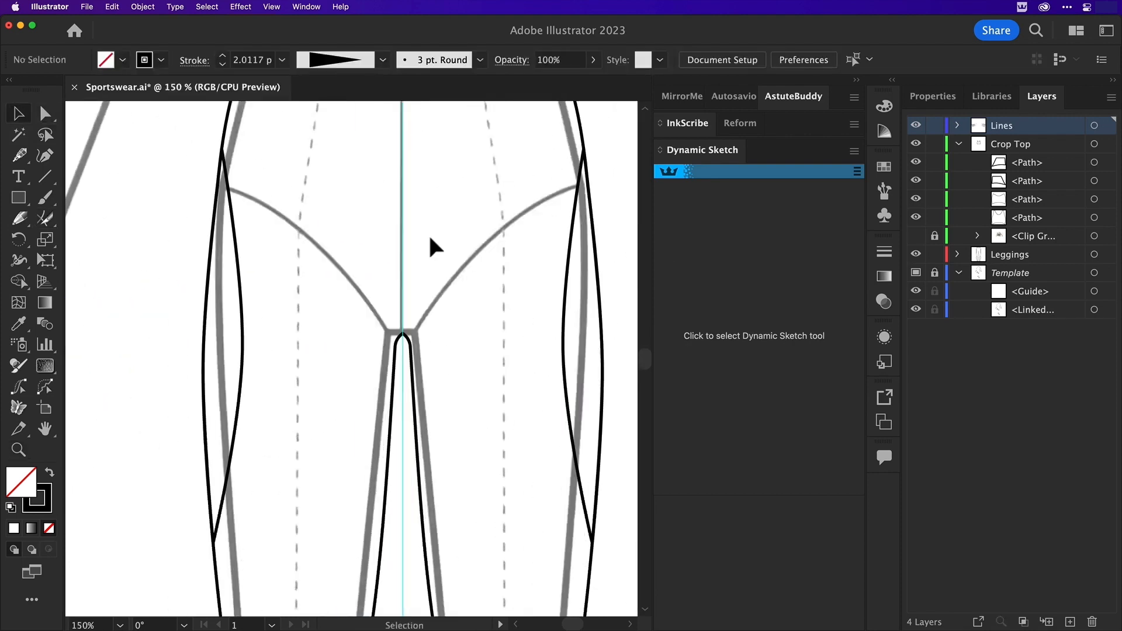
left_click(20, 219)
left_click_drag(365, 337, 445, 314)
left_click(383, 60)
left_click(335, 141)
left_click(223, 57)
key("v")
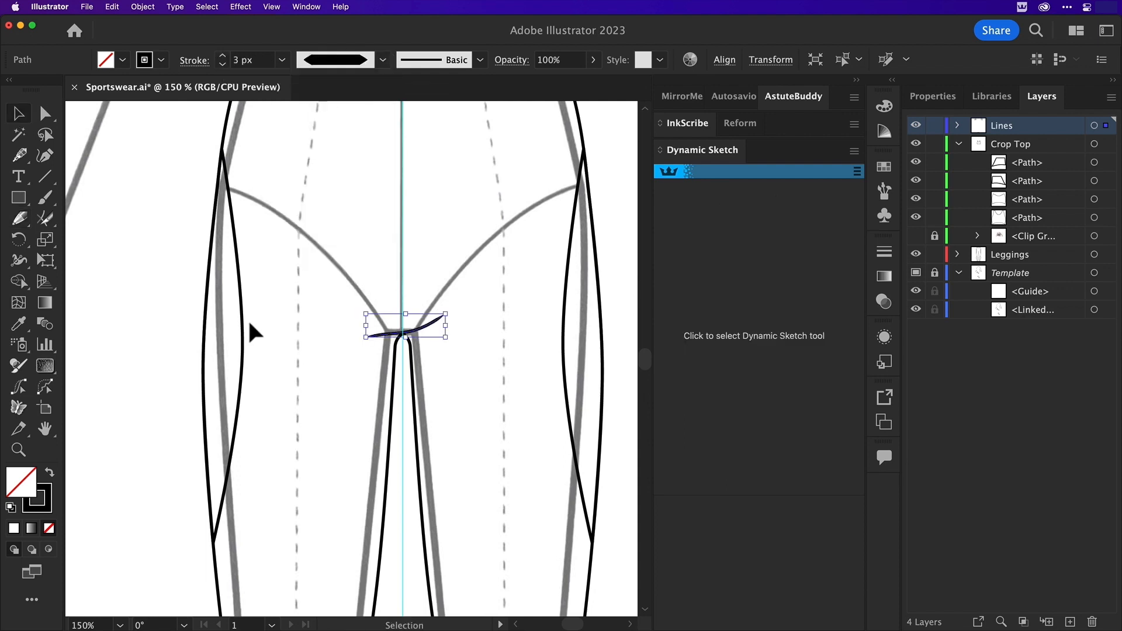
Deselect the crotch crease, fit the whole artboard in view, and hide the Template layer
left_click(249, 321)
key("super+0")
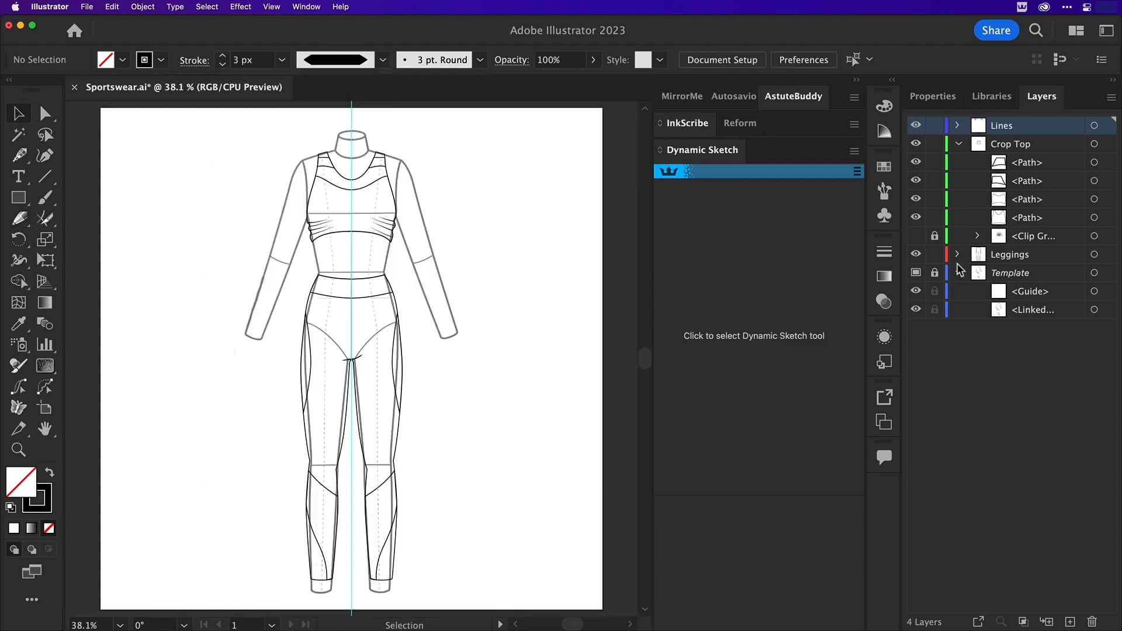
left_click(916, 273)
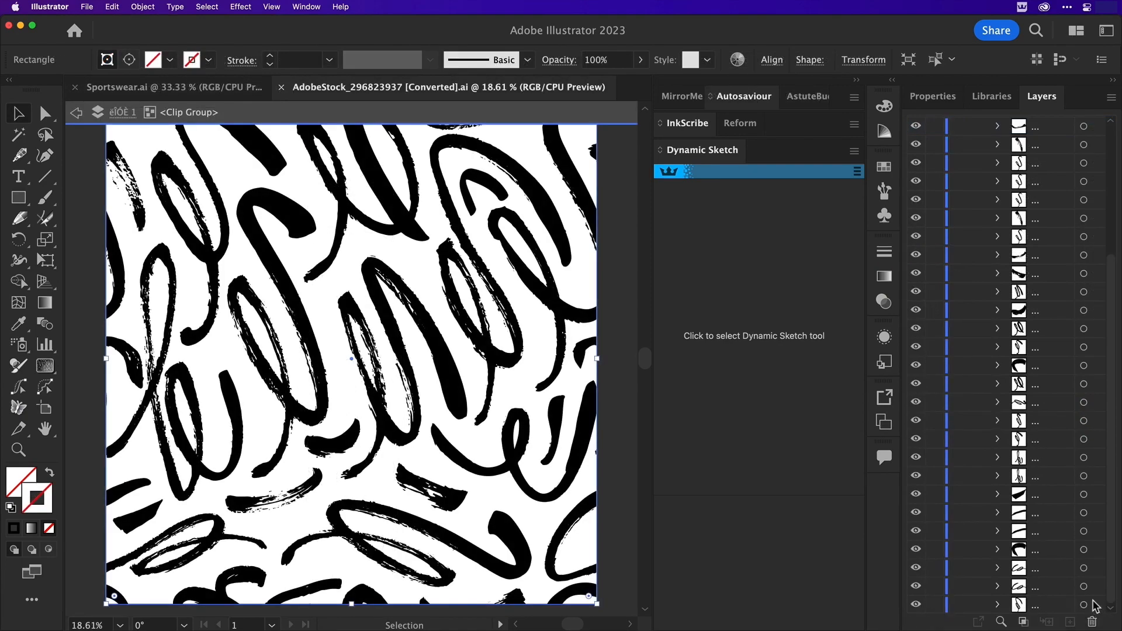
Collapse the contents of the isolated clip group in the AdobeStock_296823937 document's layer list
scroll(1092, 601, "up", 5)
scroll(1088, 597, "down", 5)
left_click(1048, 97)
left_click(979, 145)
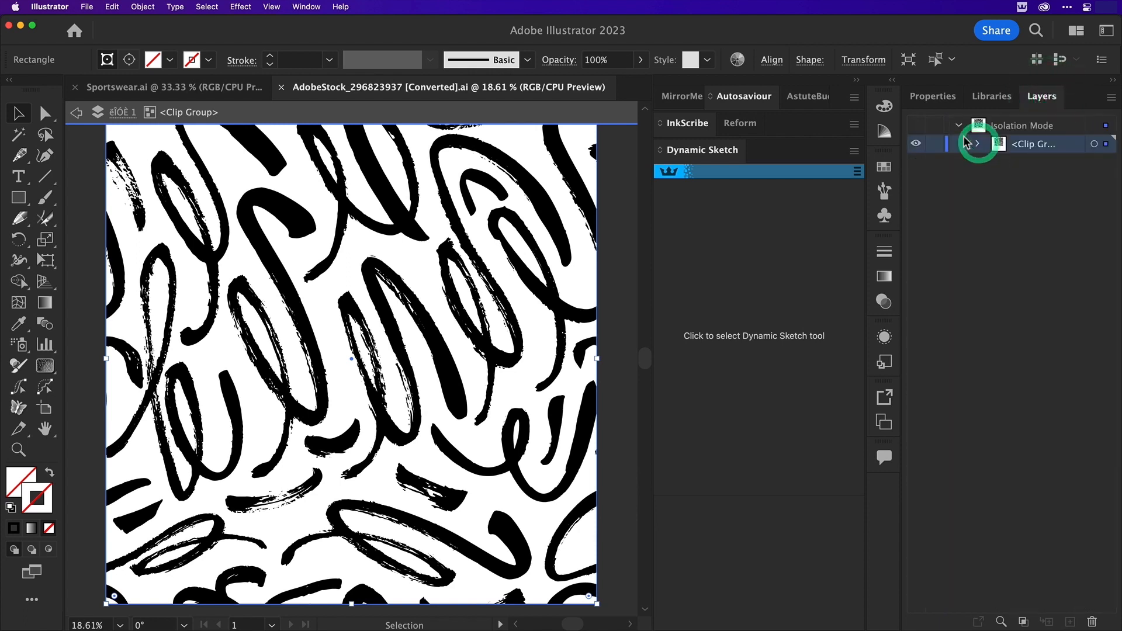
Select the black brush strokes in the isolated clip group, leaving out the background rectangle, and fill them with white
left_click(362, 261)
key("super+a")
key("super+a")
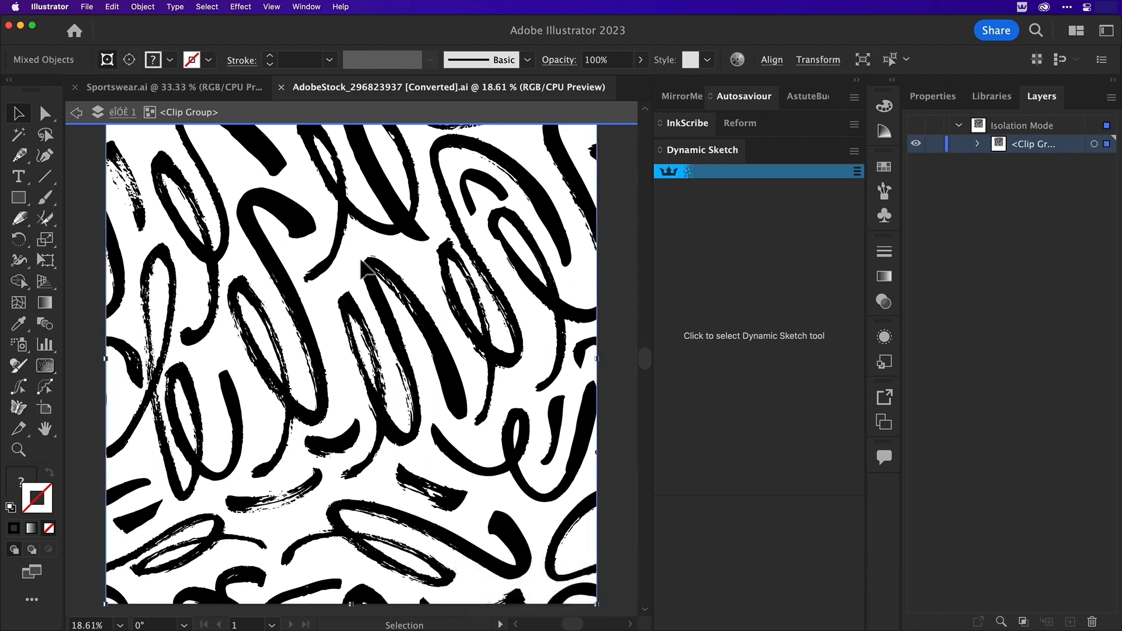
left_click(594, 177, "shift")
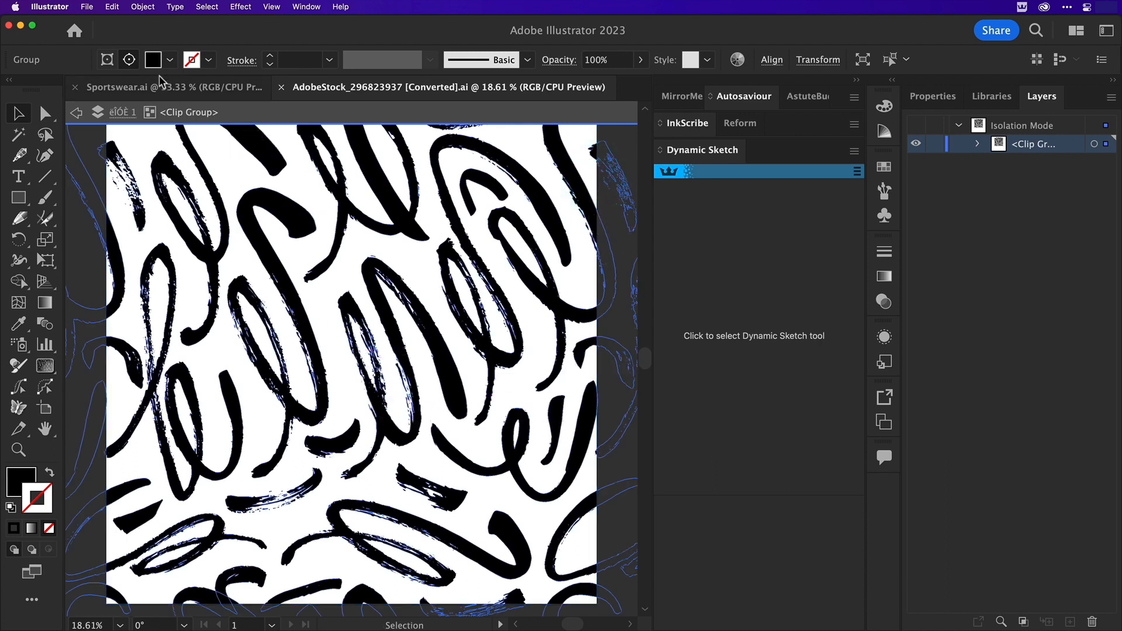
left_click(170, 60)
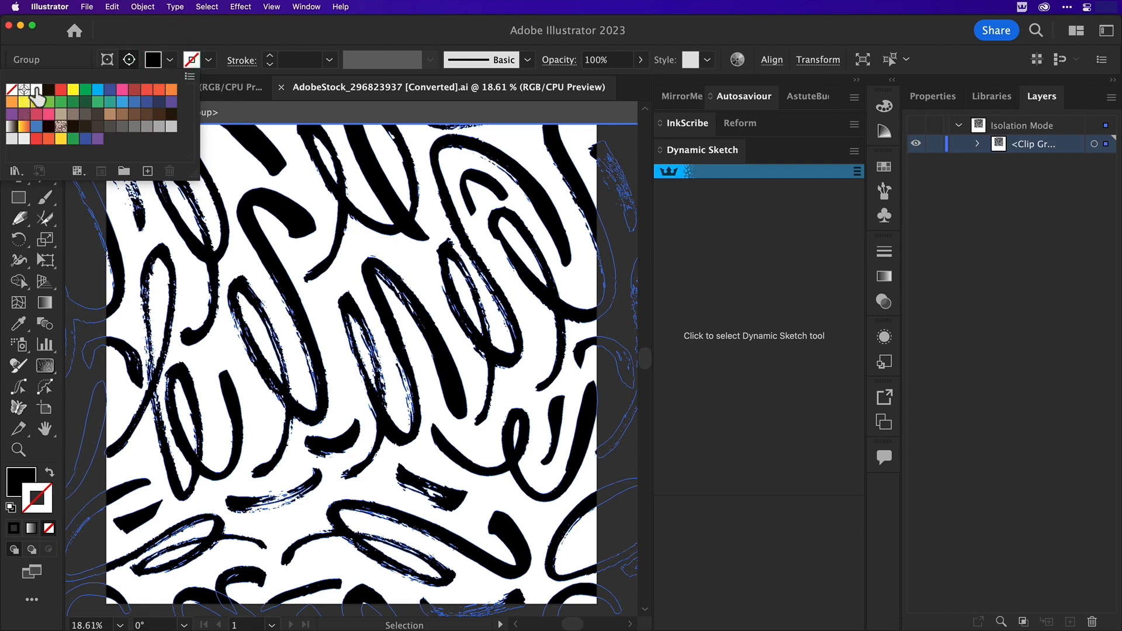
left_click(35, 89)
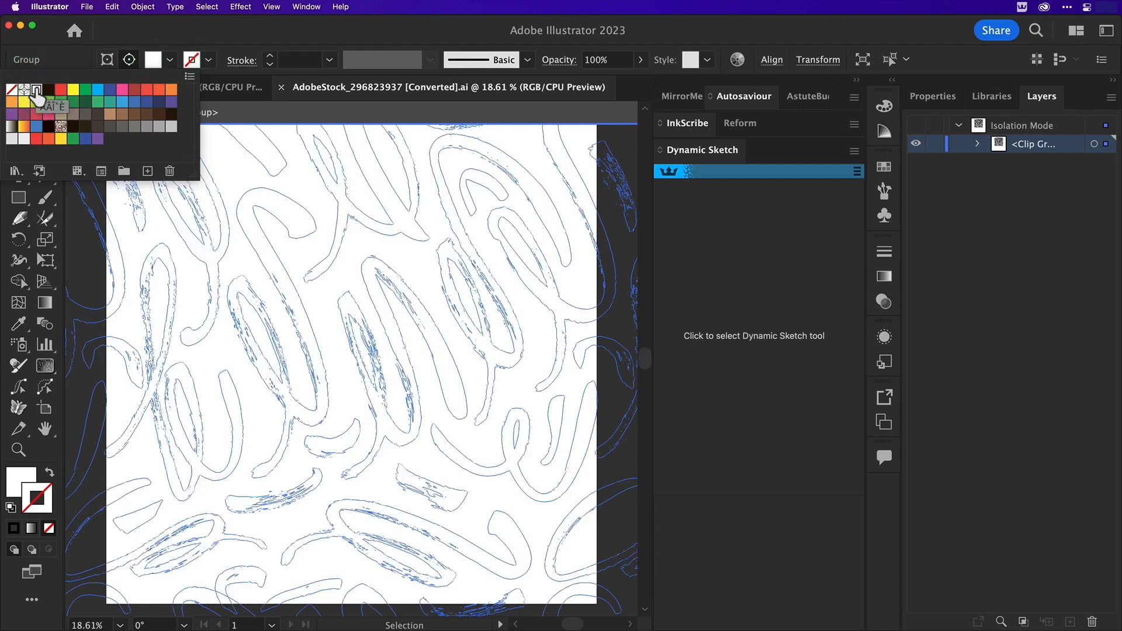
left_click(399, 215)
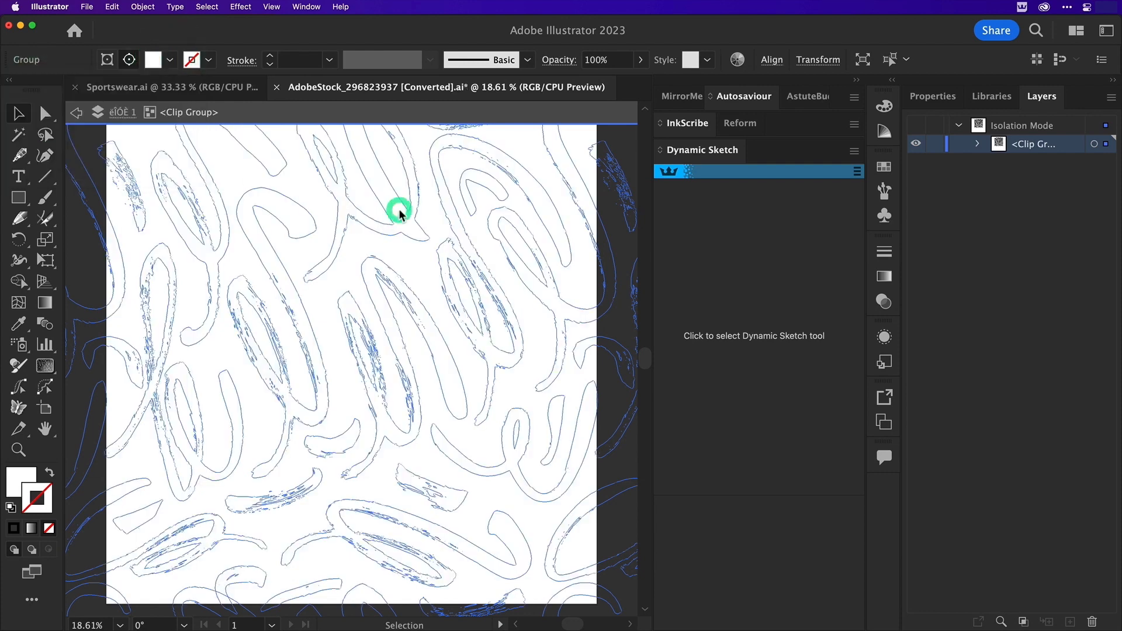
Remove redundant points from the selected brush strokes with VectorFirstAid
left_click(306, 7)
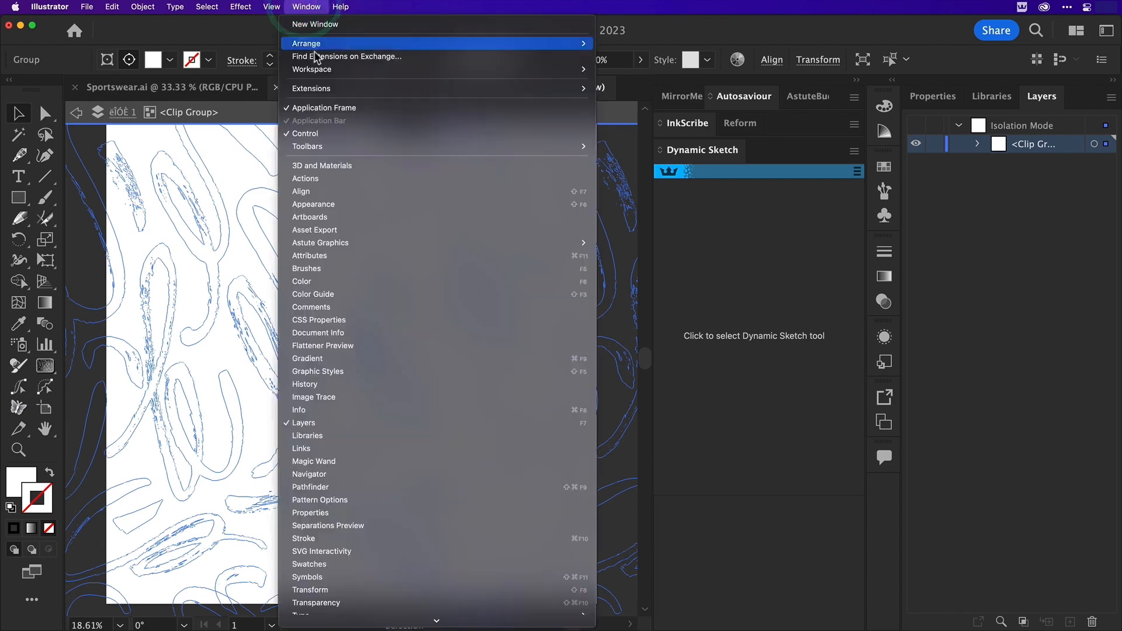
mouse_move(339, 250)
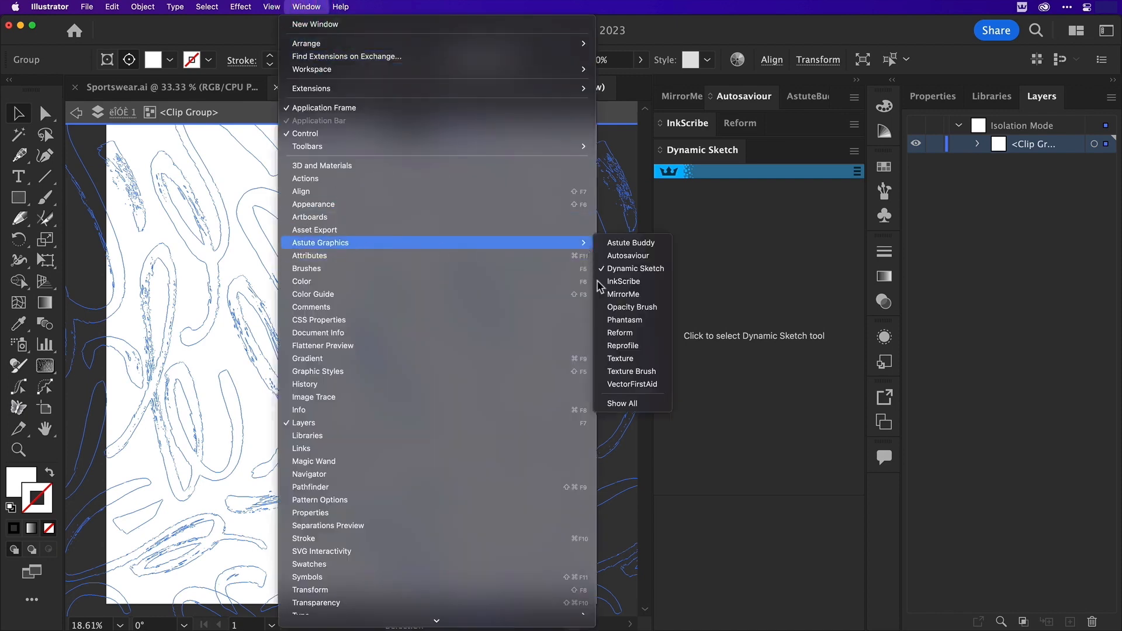
left_click(606, 384)
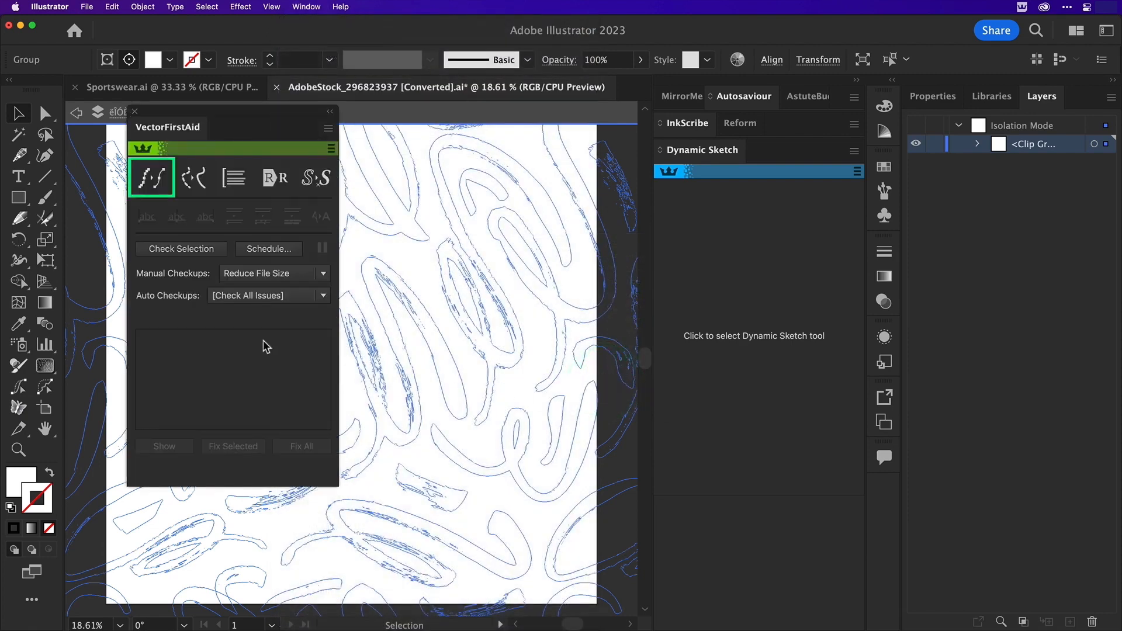
left_click(167, 175)
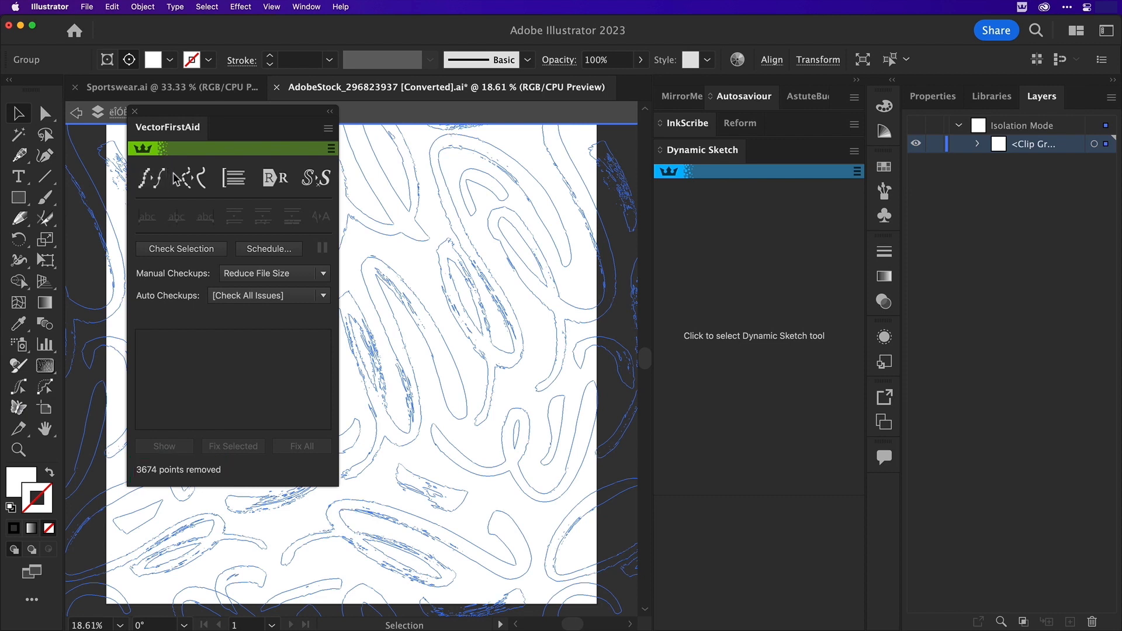
Check the selected strokes with VectorFirstAid's Reduce File Size checkup, fix all reported issues, and close VectorFirstAid
left_click(192, 249)
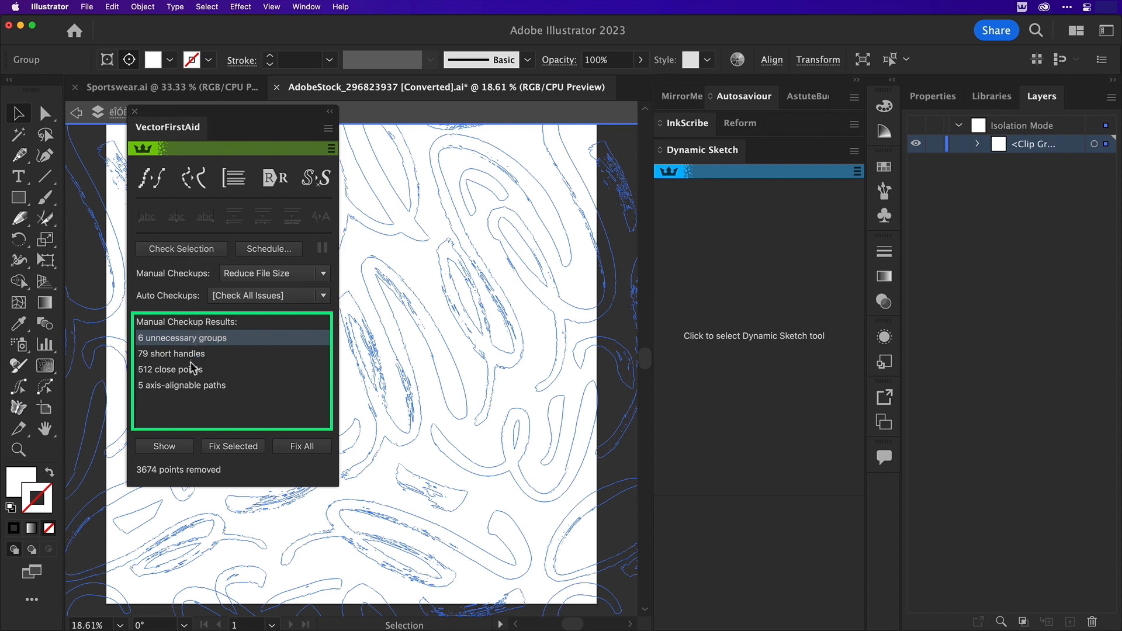
left_click(298, 450)
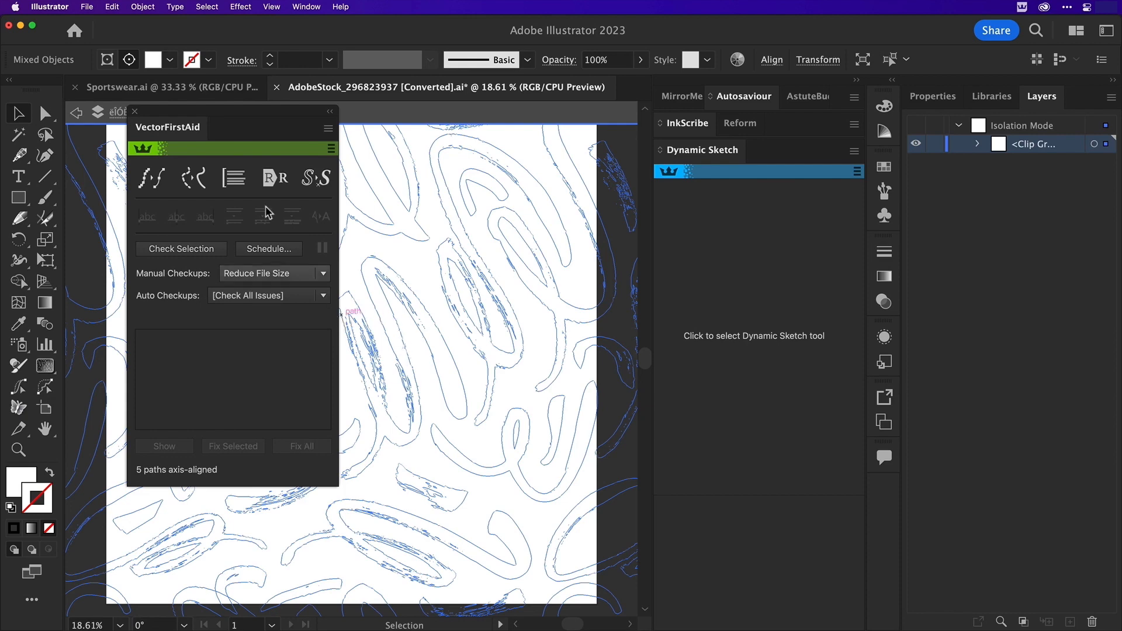
left_click(134, 111)
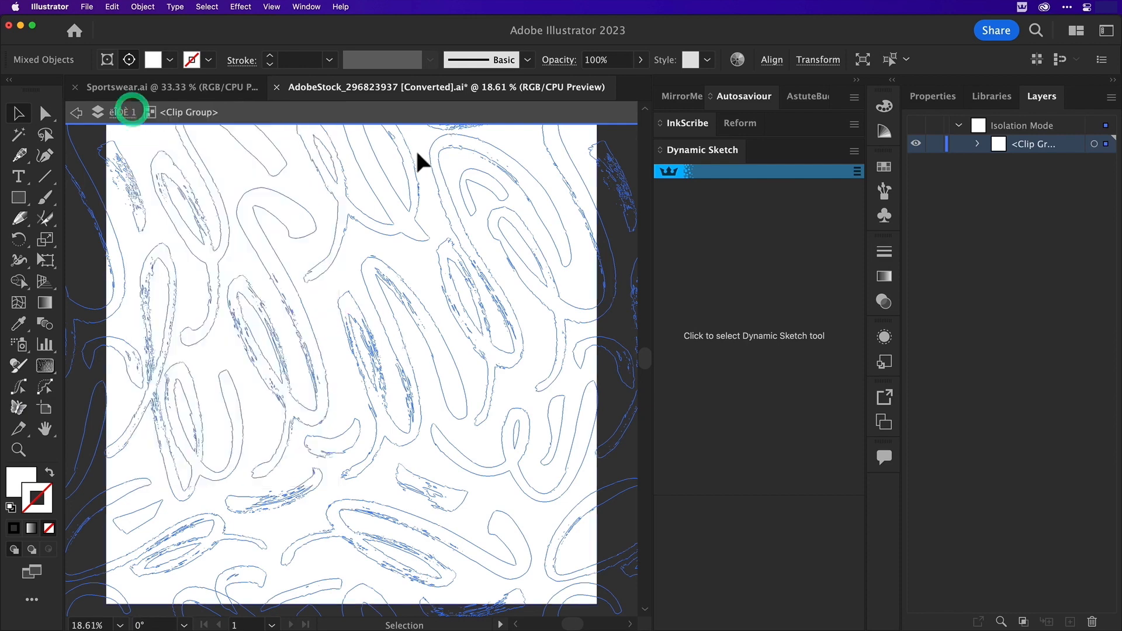
Leave isolation mode and export the pattern for web as a transparent 4000 by 4000 px PNG-24 named Texture-Sports in the Sportswear folder
double_click(620, 135)
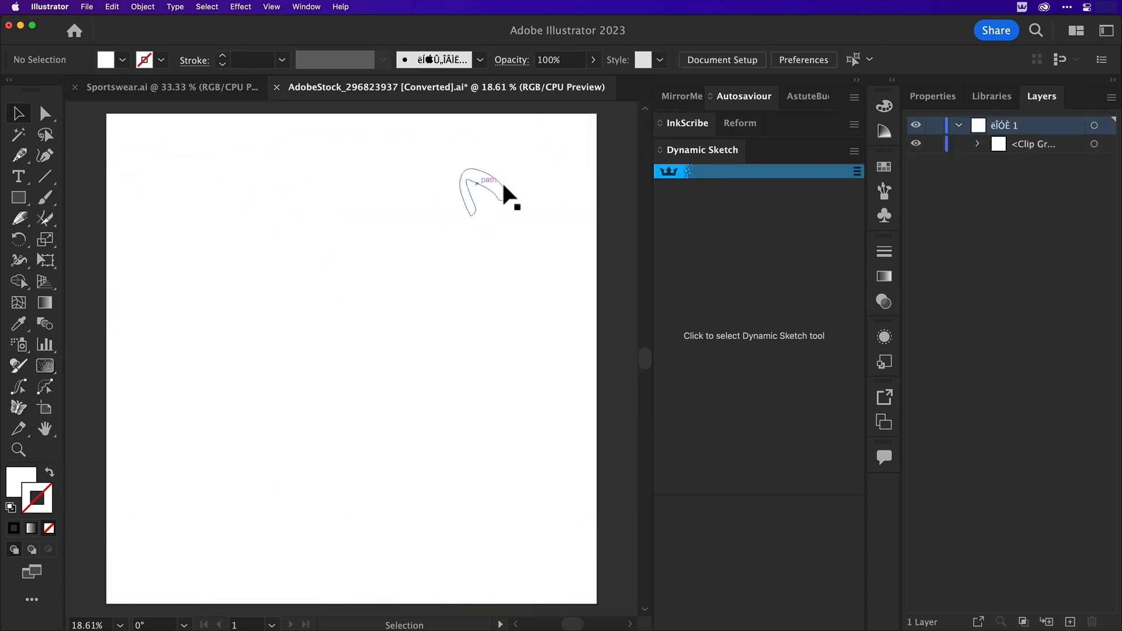
left_click(86, 6)
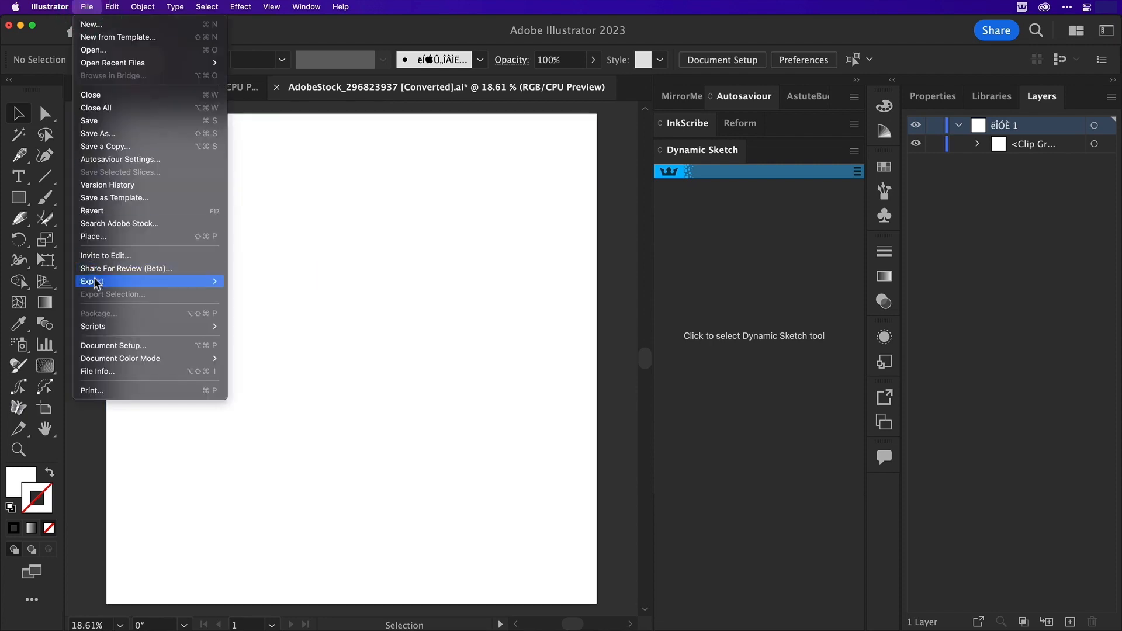
mouse_move(93, 281)
left_click(258, 309)
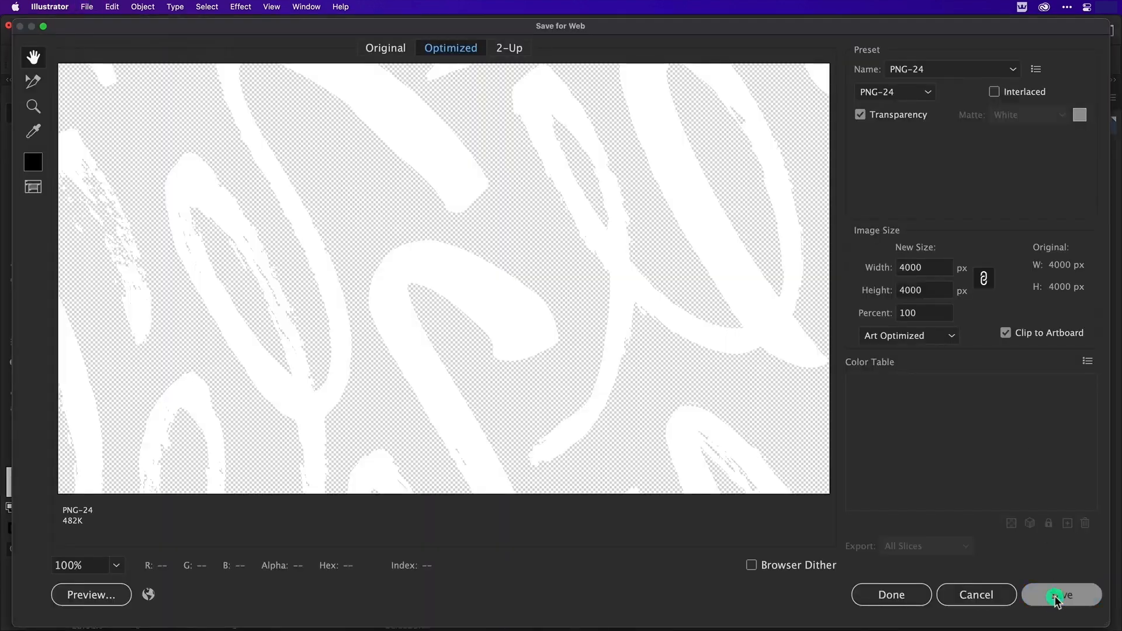
left_click(1056, 596)
type("Te")
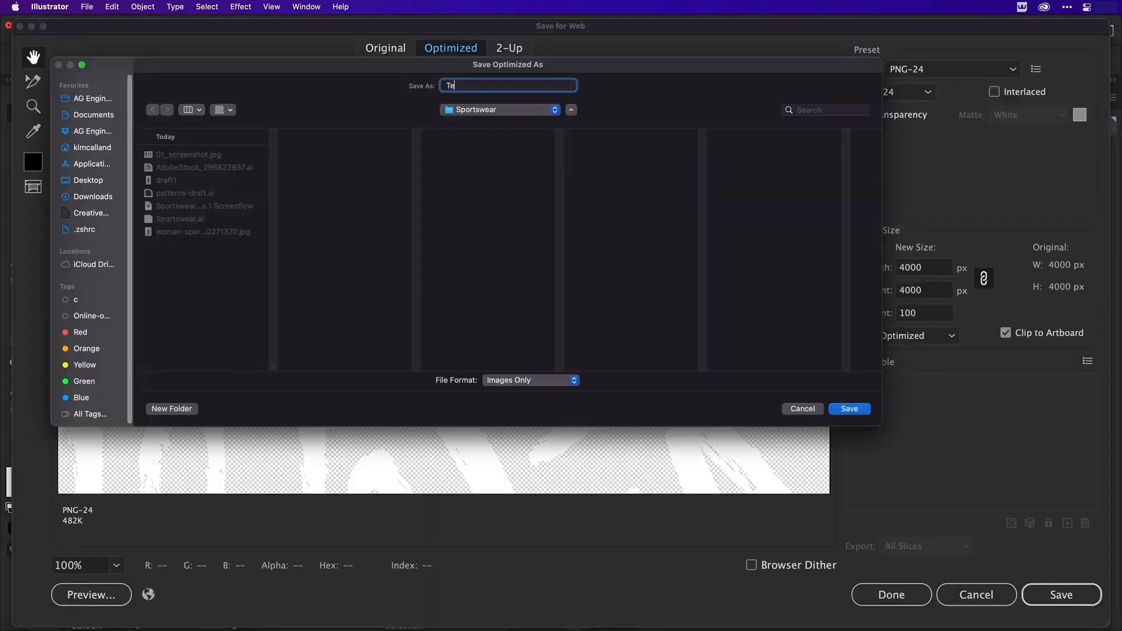
type("xture-Spo")
key("Return")
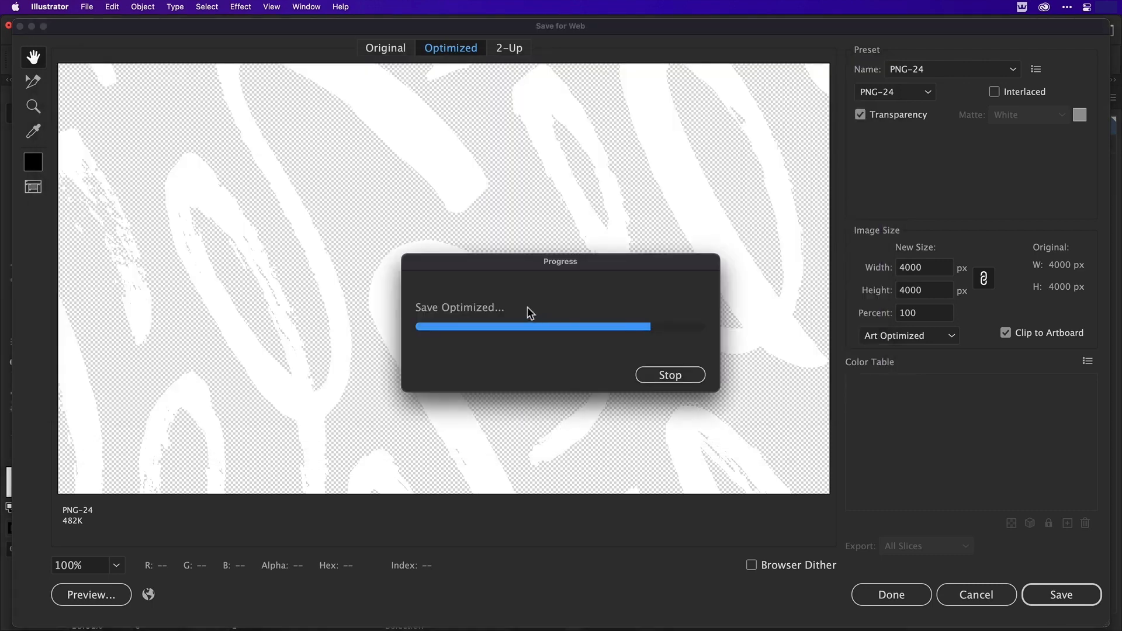
Save the converted brush-stroke document in Adobe Illustrator (ai) format in the Sportswear folder
key("super+shift+s")
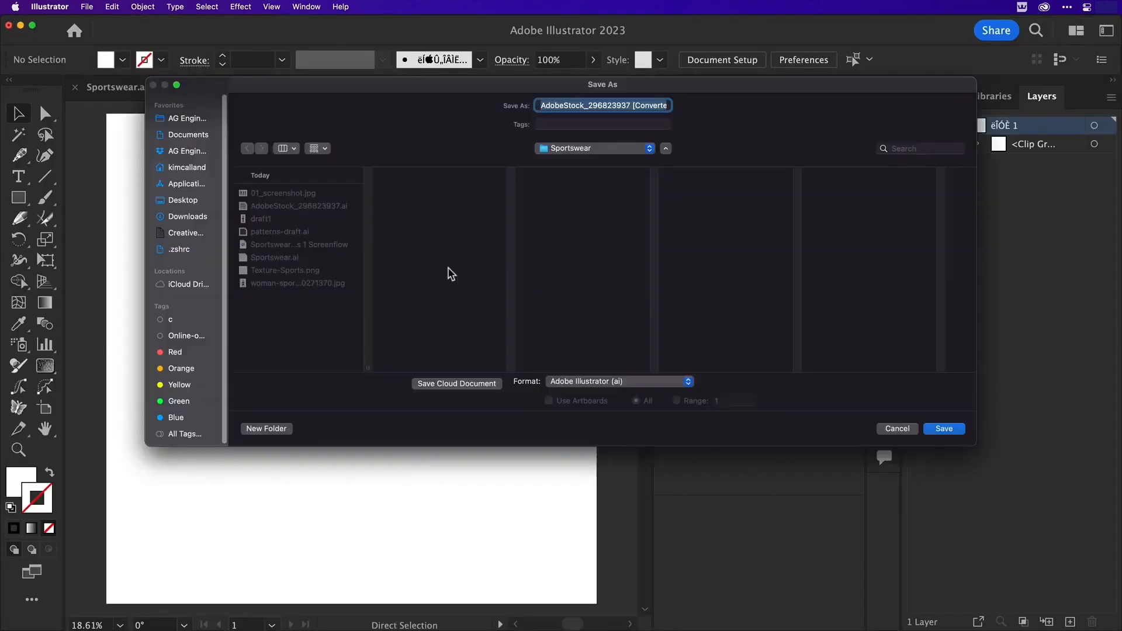
left_click(943, 429)
key("Return")
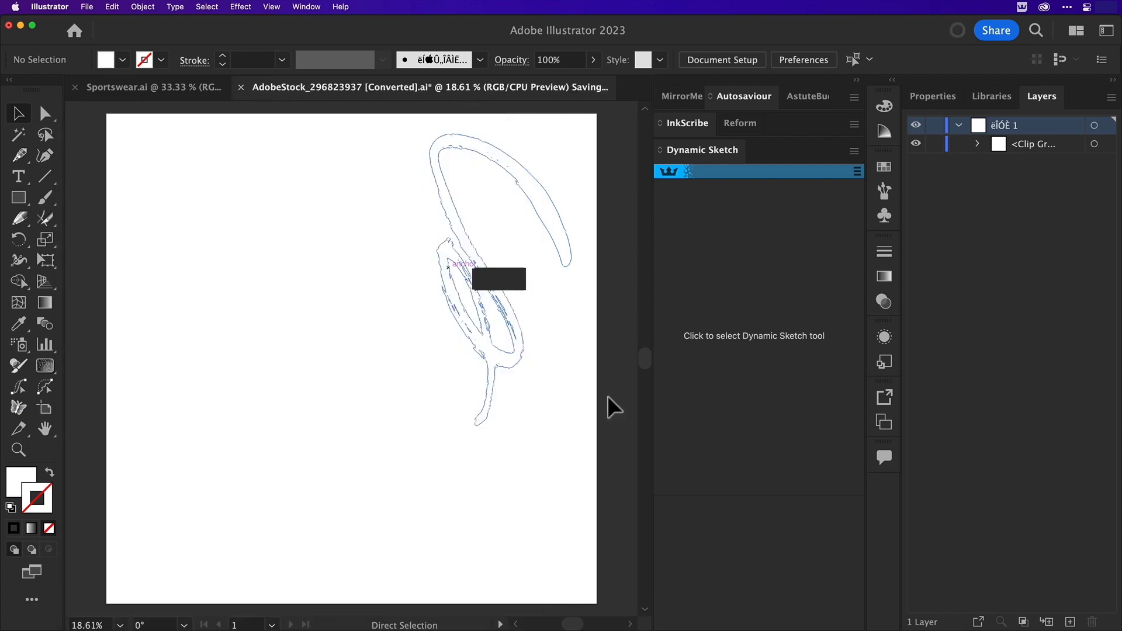
In Sportswear.ai, fill the crop top's front and strap pieces and the leggings with purple, and move the bottom leggings path to the layer's top
left_click(223, 94)
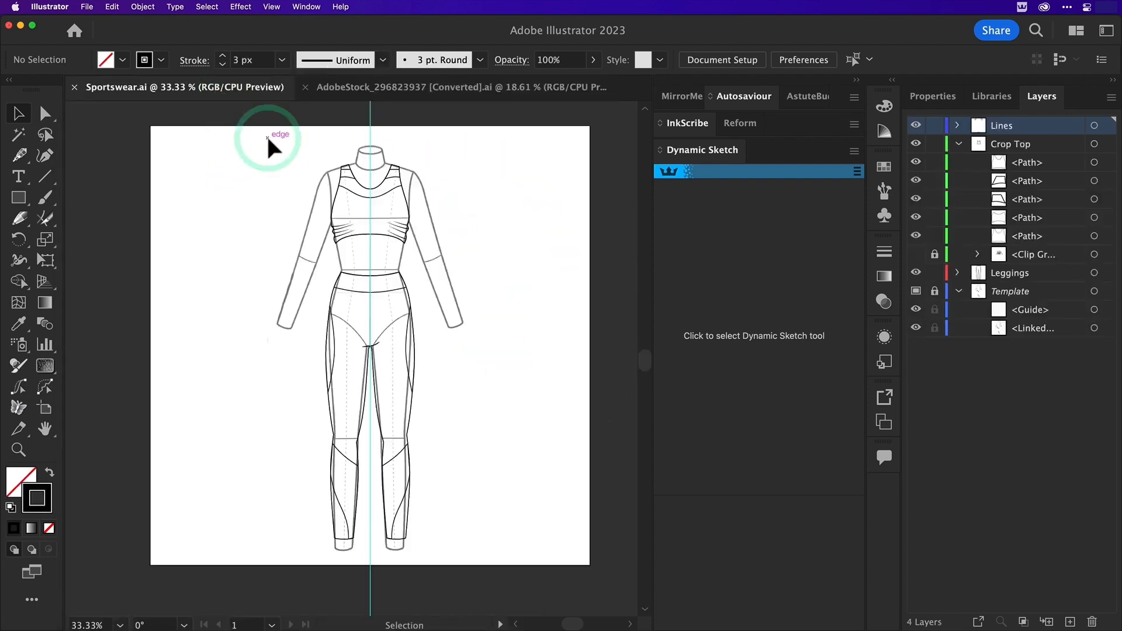
left_click_drag(267, 137, 352, 179)
left_click(409, 303, "shift")
left_click(122, 60)
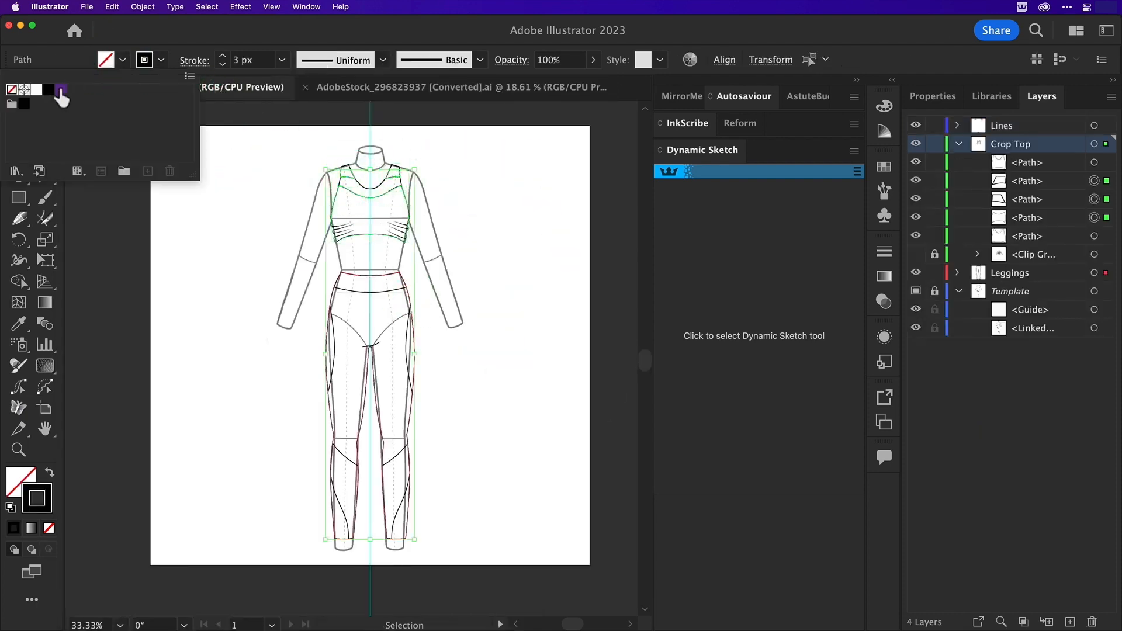
left_click(55, 94)
left_click(958, 273)
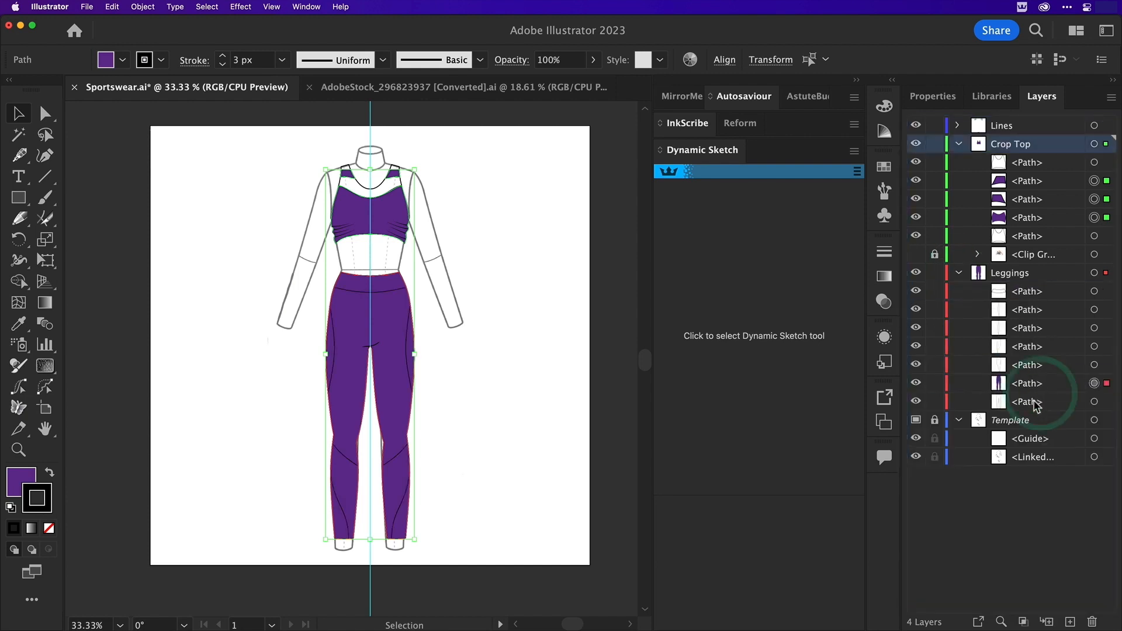
left_click(514, 358)
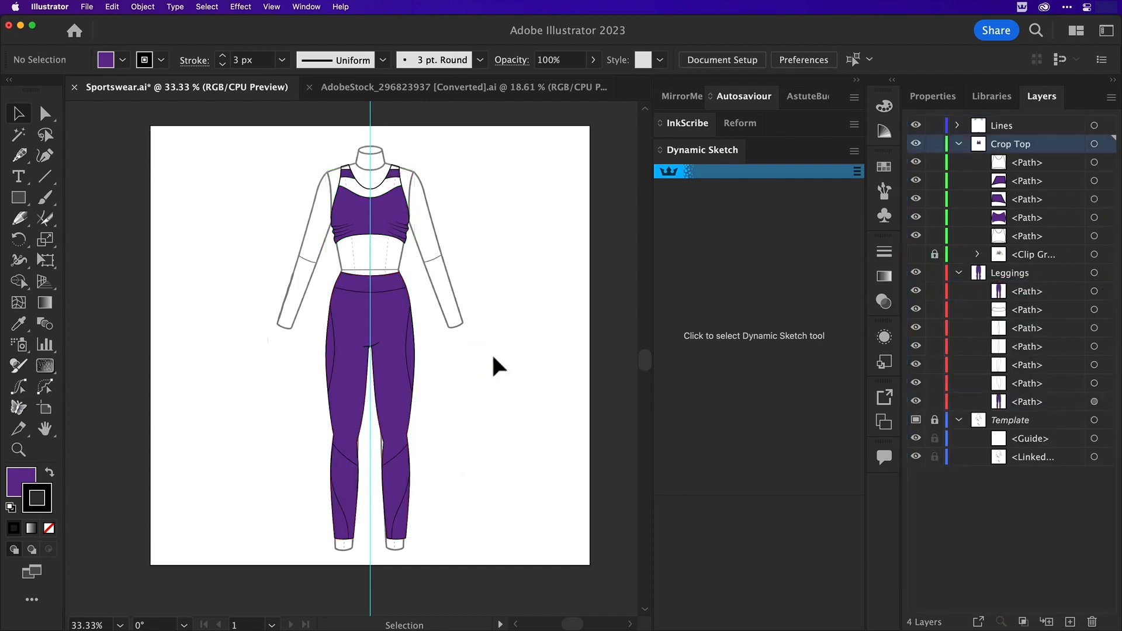
Show the Astute Graphics Texture panel and dock it beside Dynamic Sketch
left_click(306, 7)
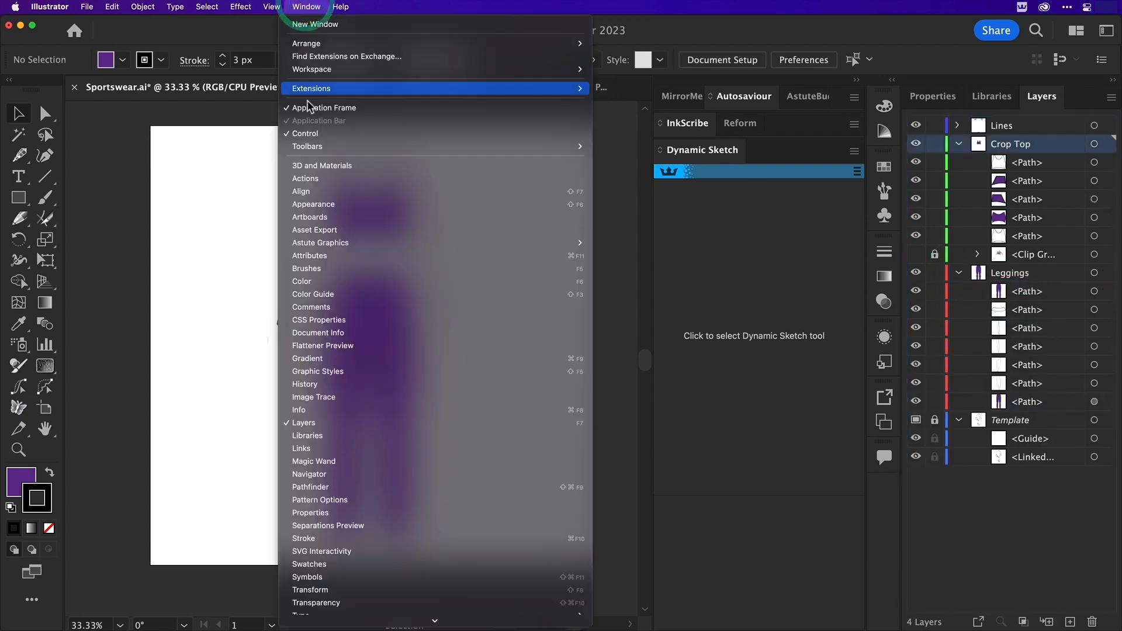
mouse_move(318, 244)
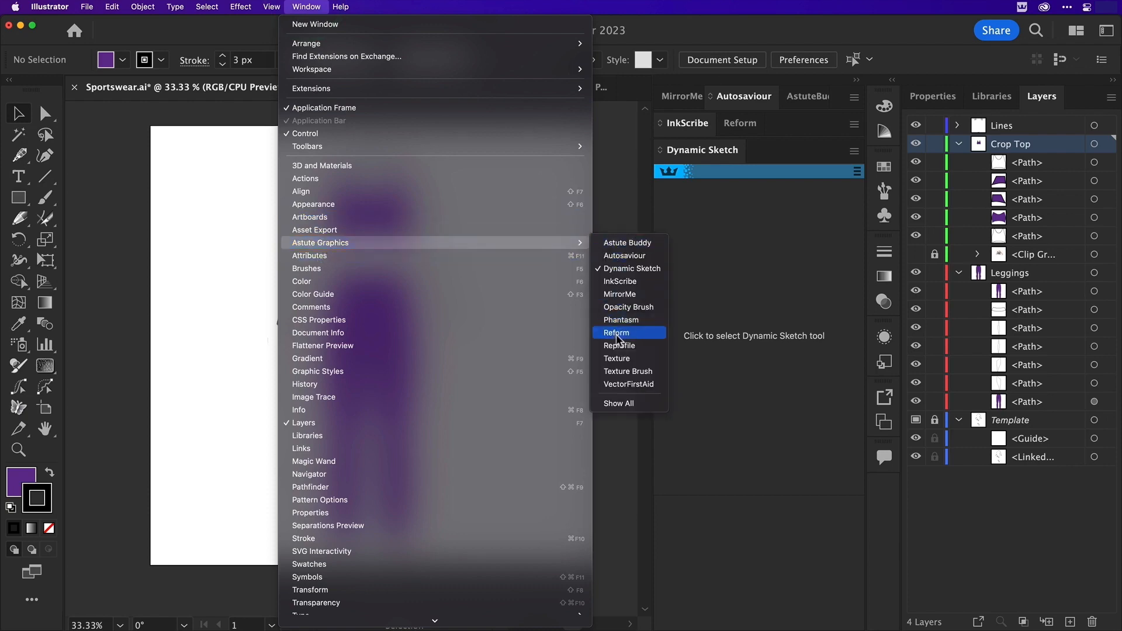
left_click(616, 358)
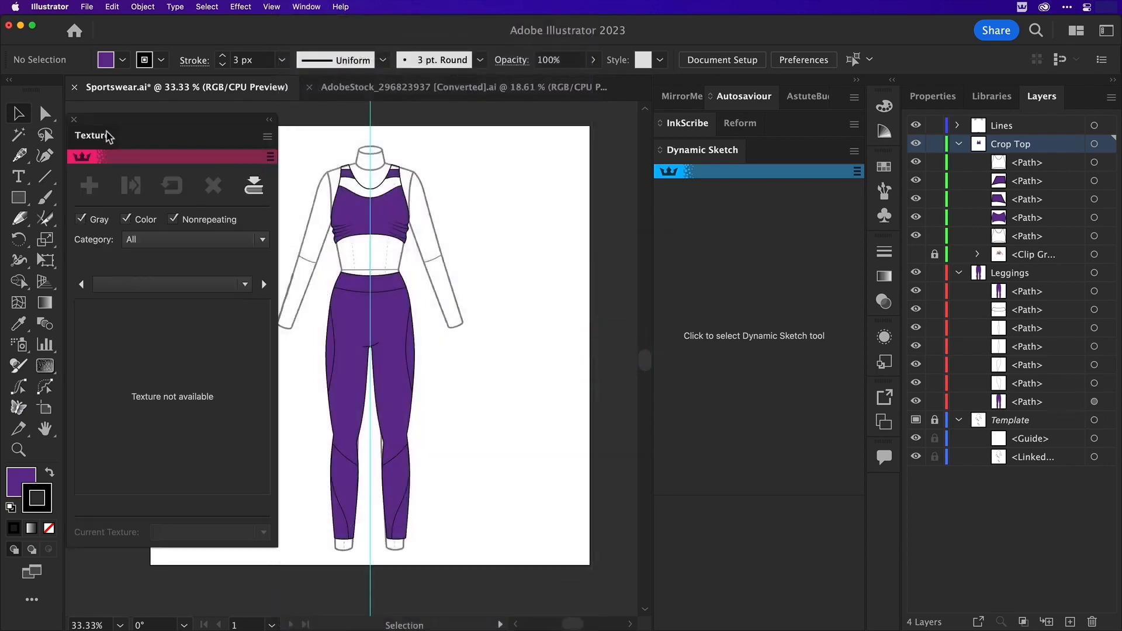
left_click_drag(108, 138, 747, 152)
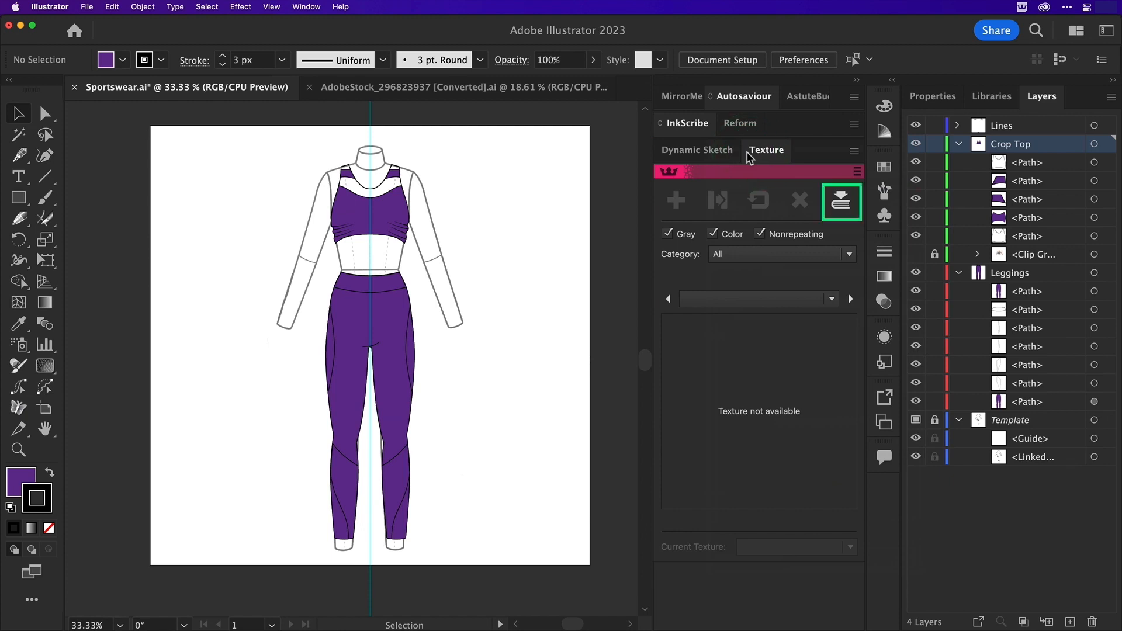
Import Texture-Sports.png from the Sportswear folder into the Texturino Texture Manager
left_click(842, 203)
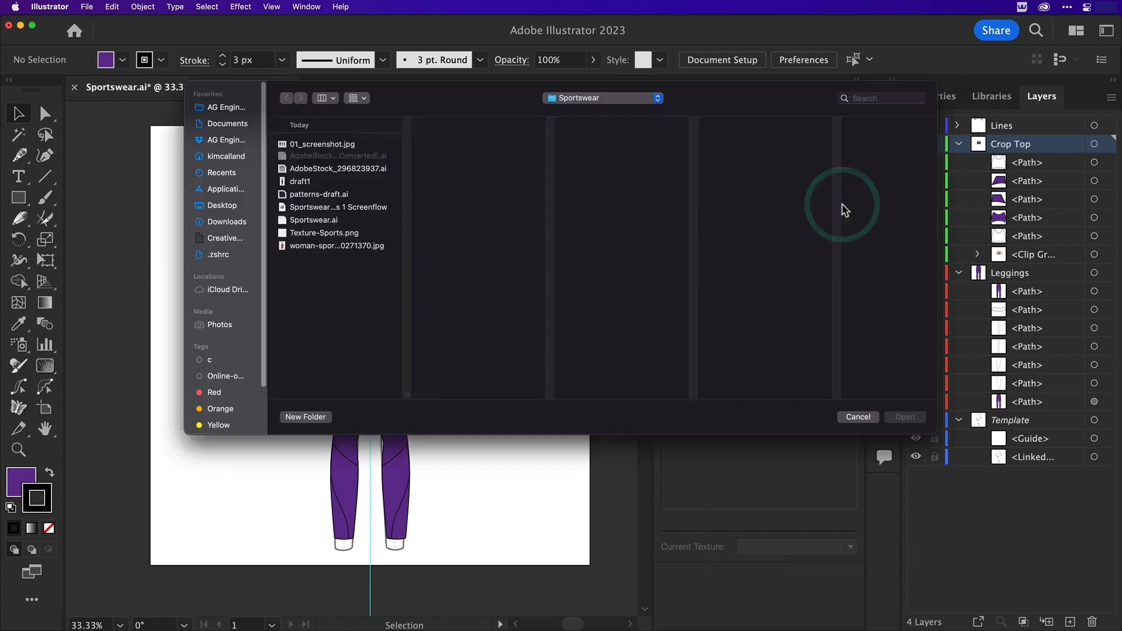
left_click(357, 232)
left_click(907, 416)
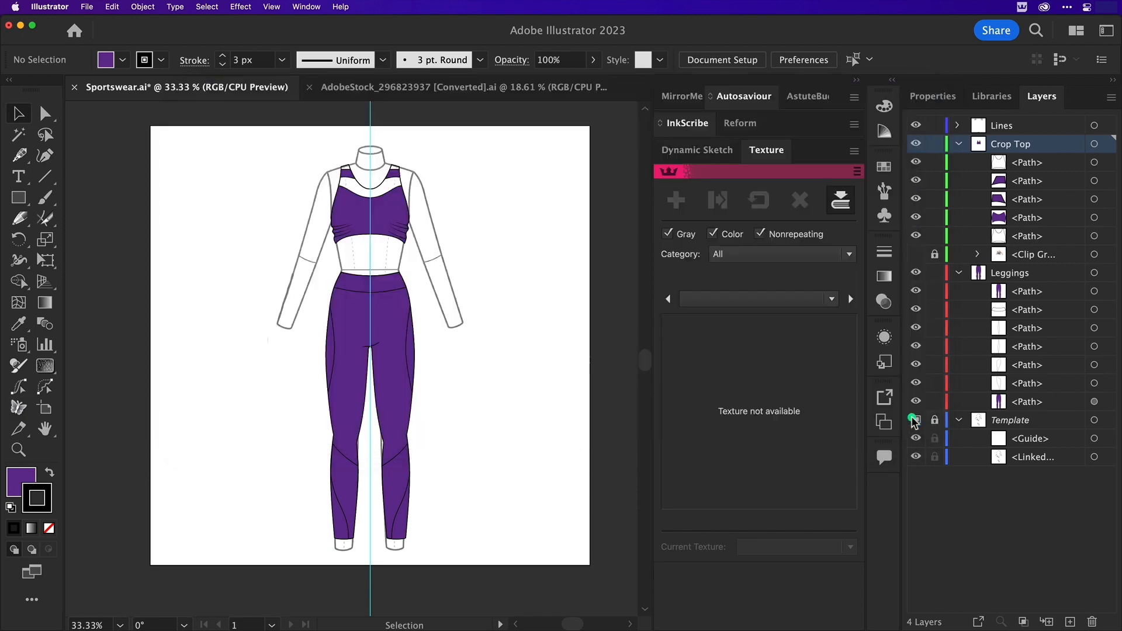
left_click(643, 353)
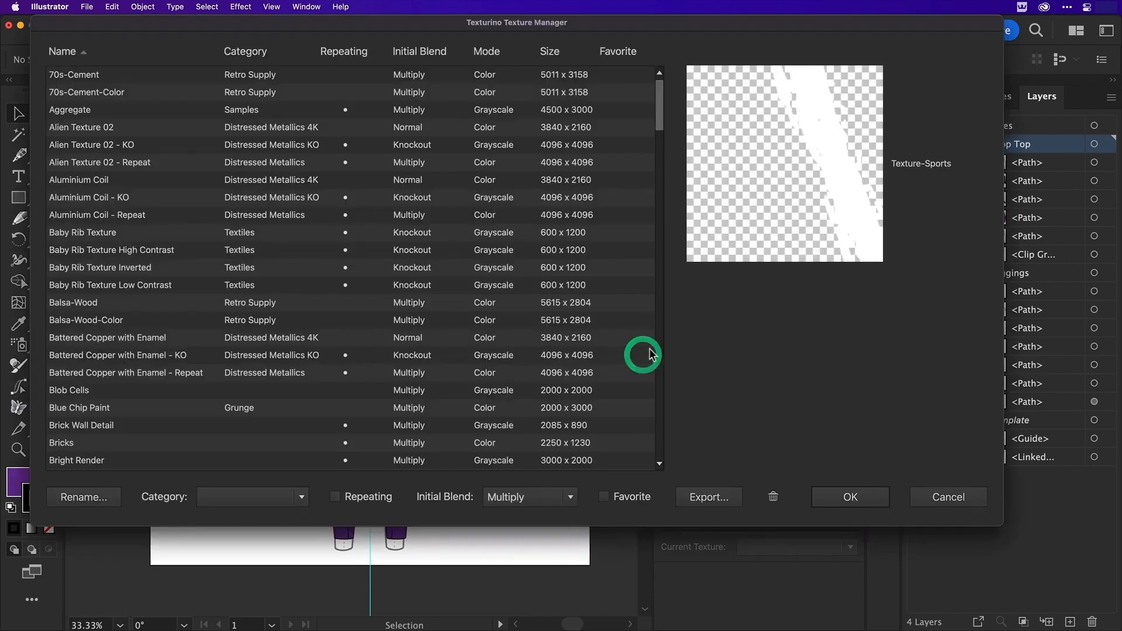
Assign the Texture-Sports texture to a new category named Sports in the Texturino Texture Manager
scroll(436, 307, "down", 20)
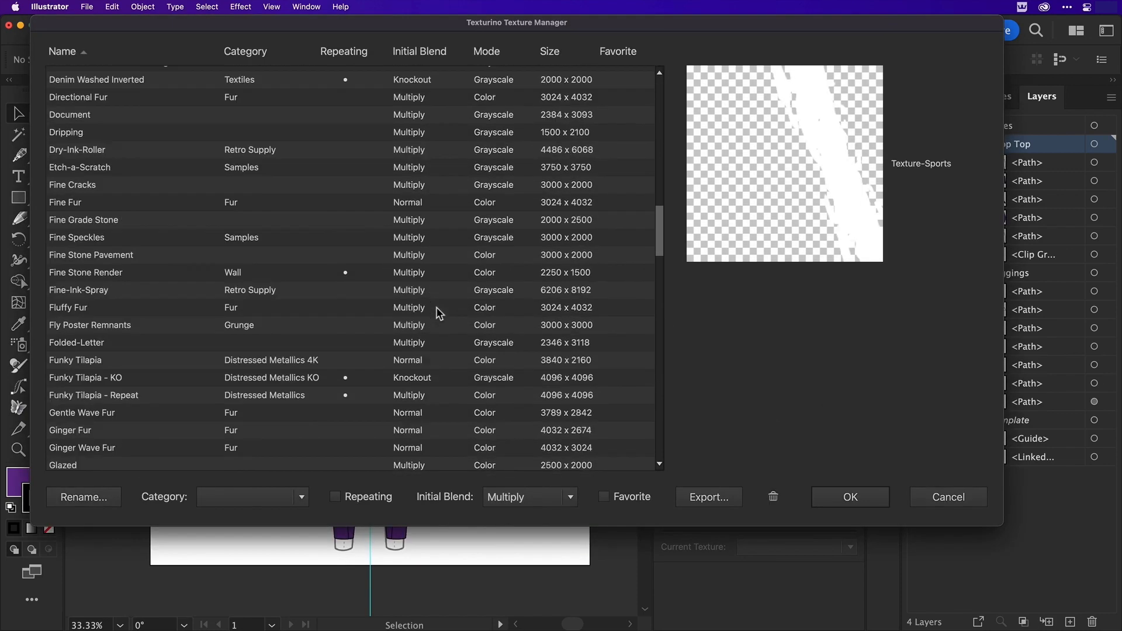
scroll(436, 307, "down", 15)
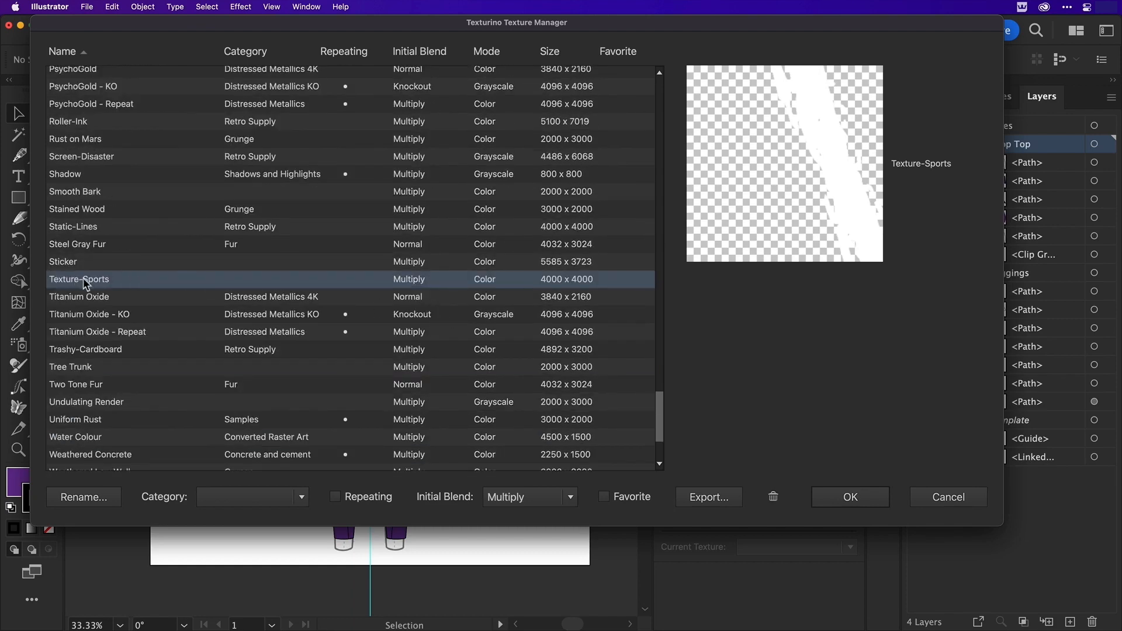
left_click(295, 495)
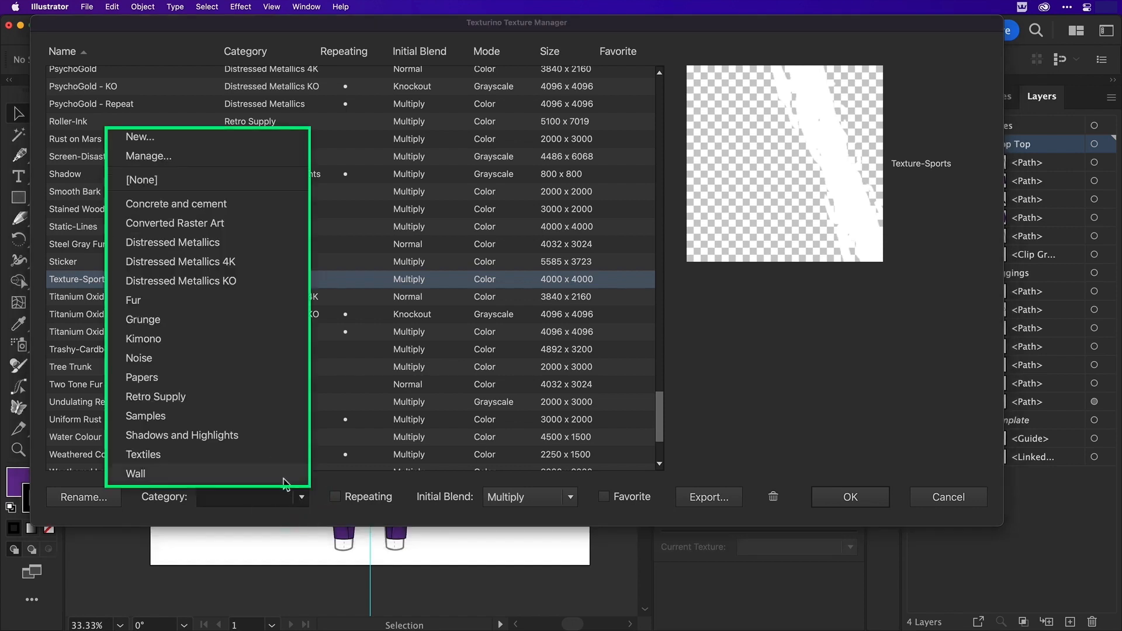
left_click(154, 136)
left_click_drag(455, 144, 269, 151)
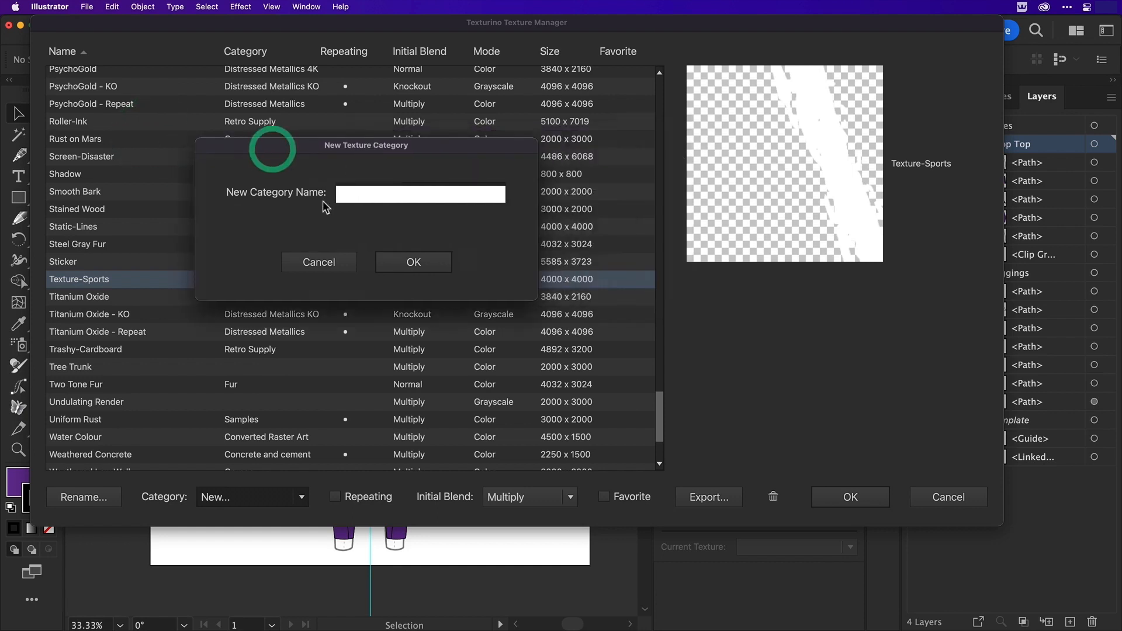
left_click(356, 195)
type("Sports")
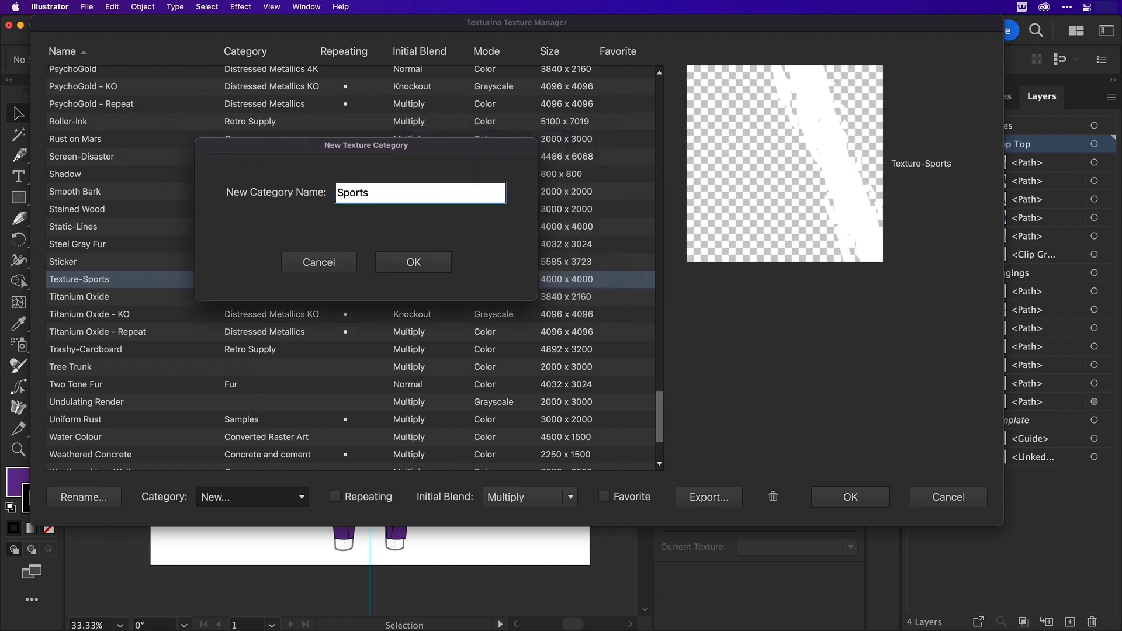
left_click(413, 262)
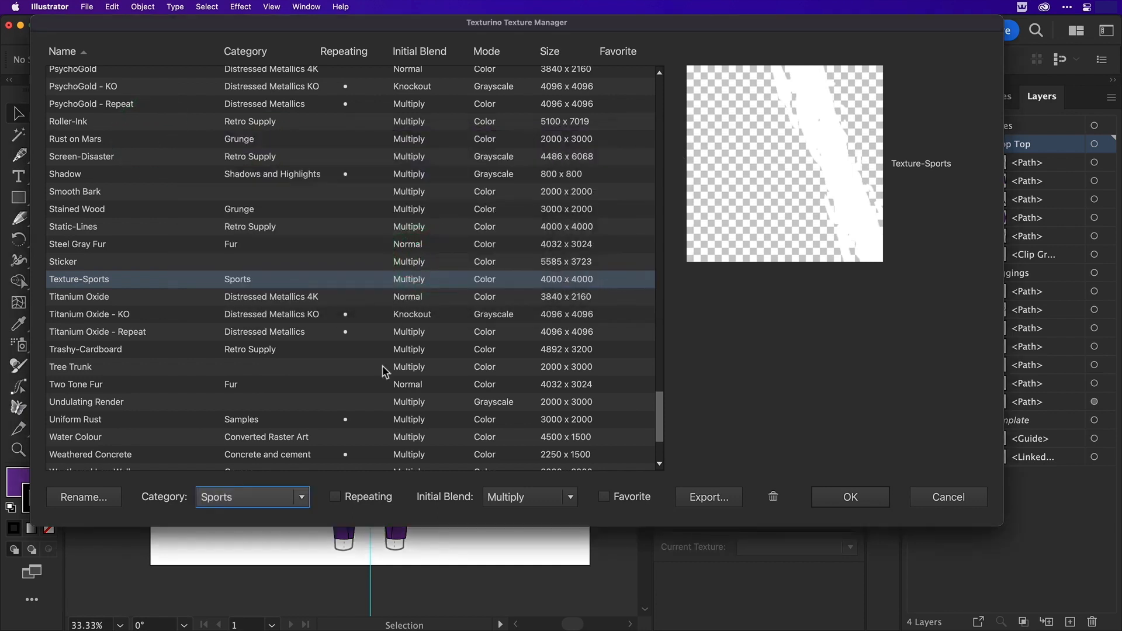
Make Texture-Sports a repeating texture with a Normal initial blend and accept the Texture Manager changes
left_click(364, 497)
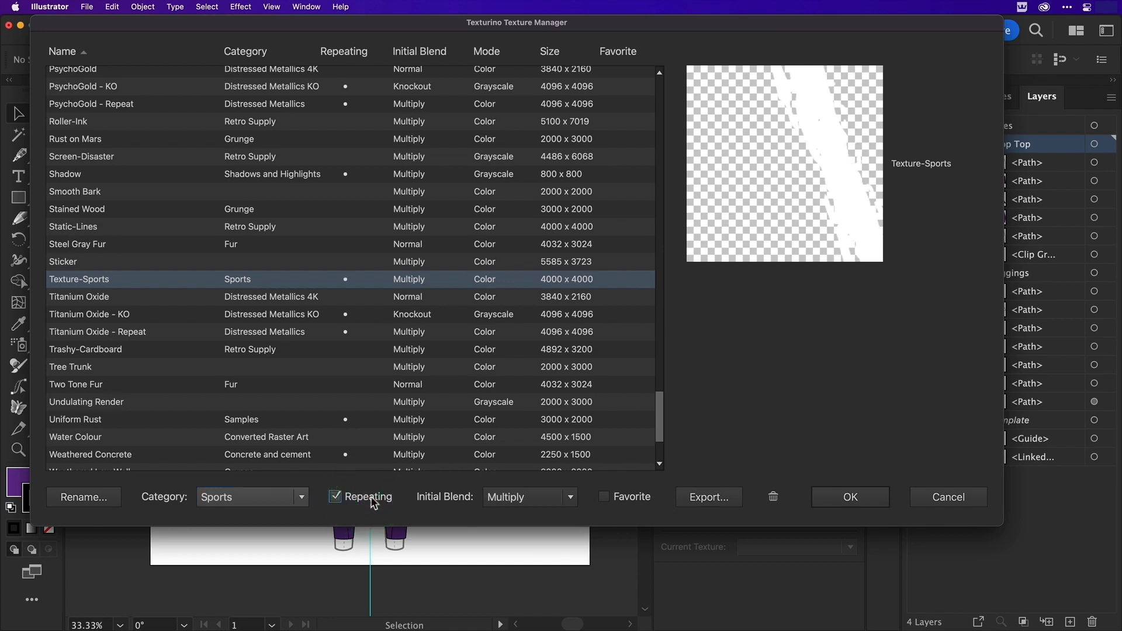
left_click(501, 497)
left_click(493, 167)
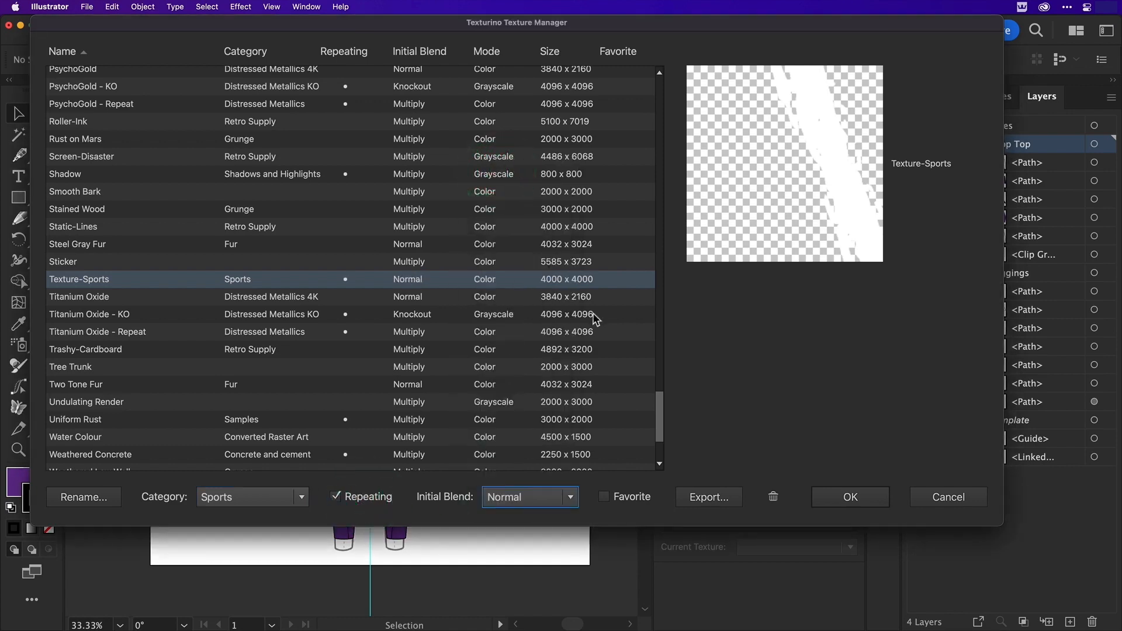
left_click(844, 496)
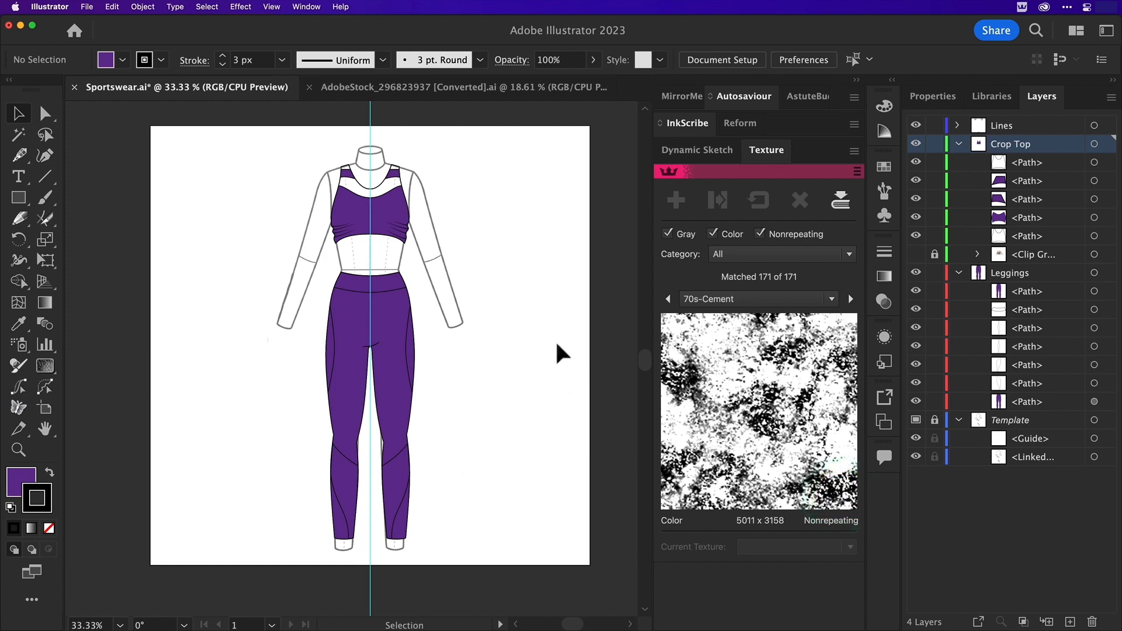
Filter the textures to the Sports category and apply Texture-Sports to the leggings' main shape
left_click(751, 253)
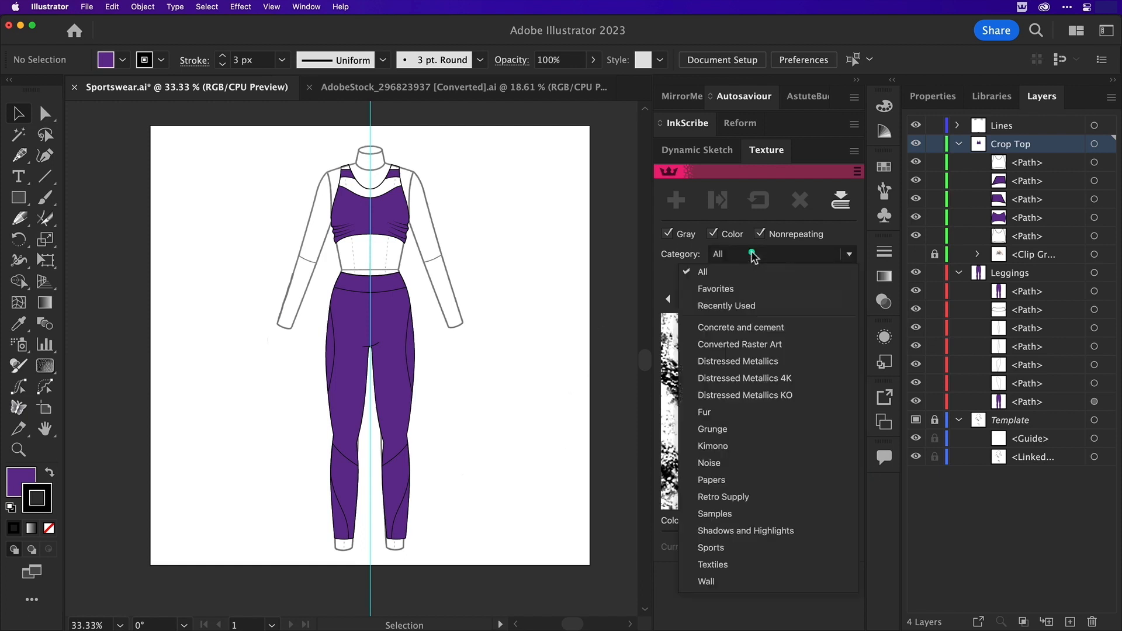
left_click(725, 548)
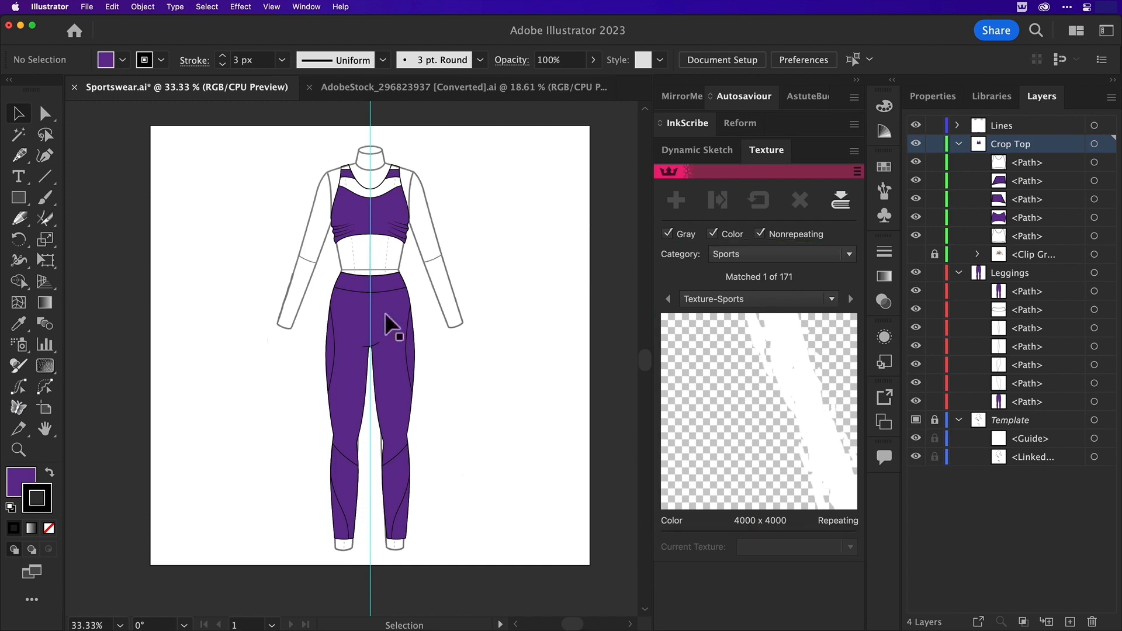
left_click(396, 328)
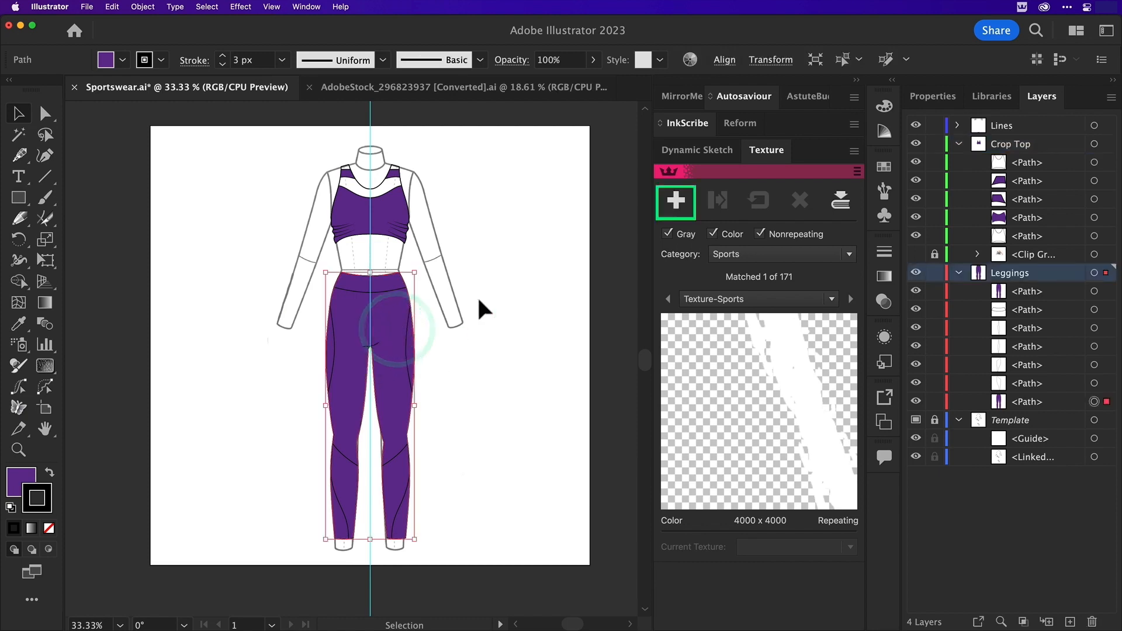
left_click(676, 201)
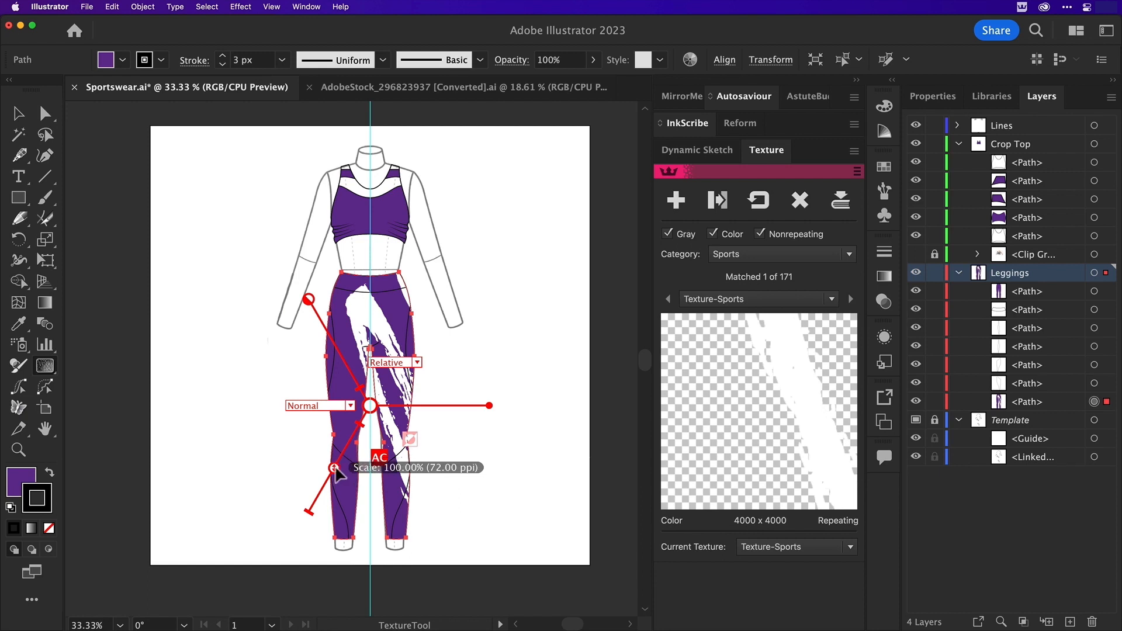
Shift the leggings' texture slightly off-centre, set its scale to 8%, and deselect the leggings
left_click_drag(334, 469, 346, 450)
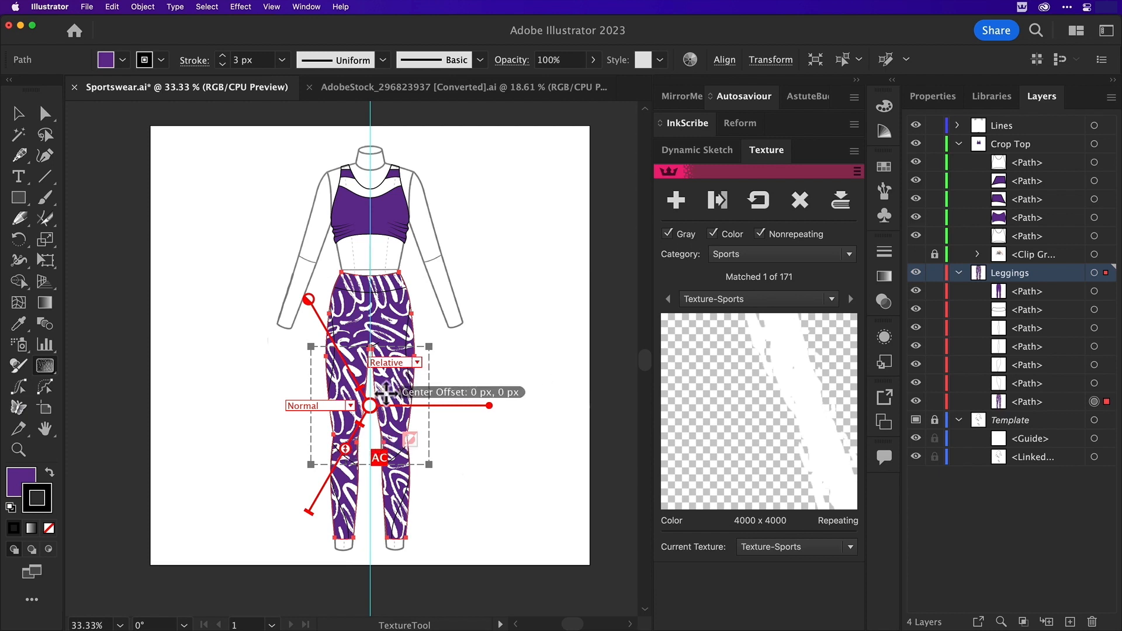
left_click_drag(386, 393, 400, 402)
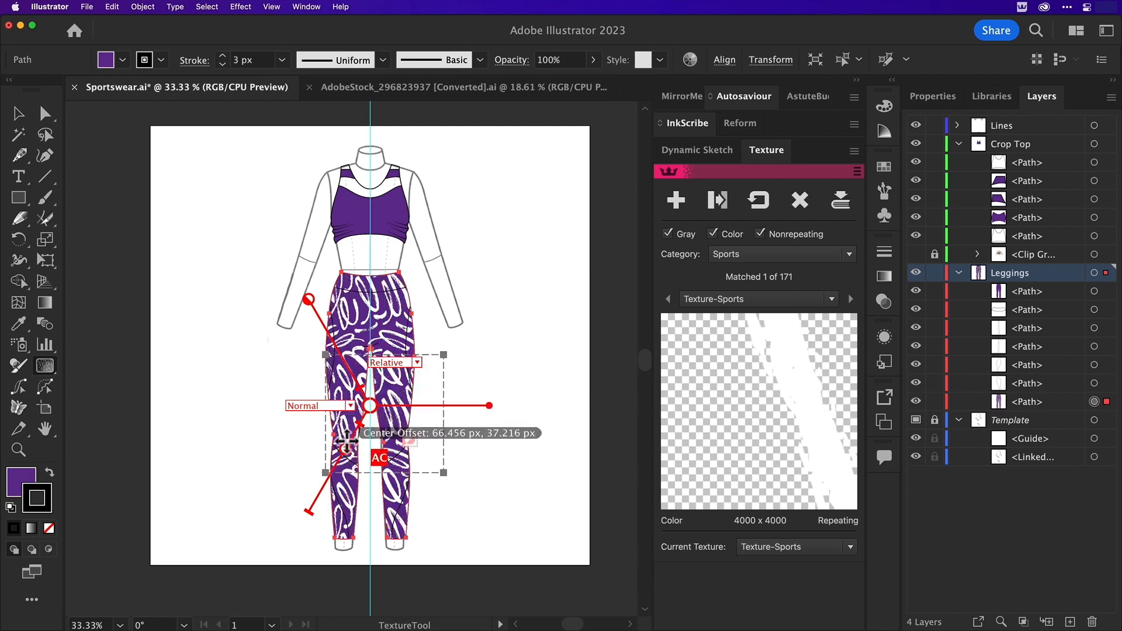
left_click_drag(346, 449, 347, 449)
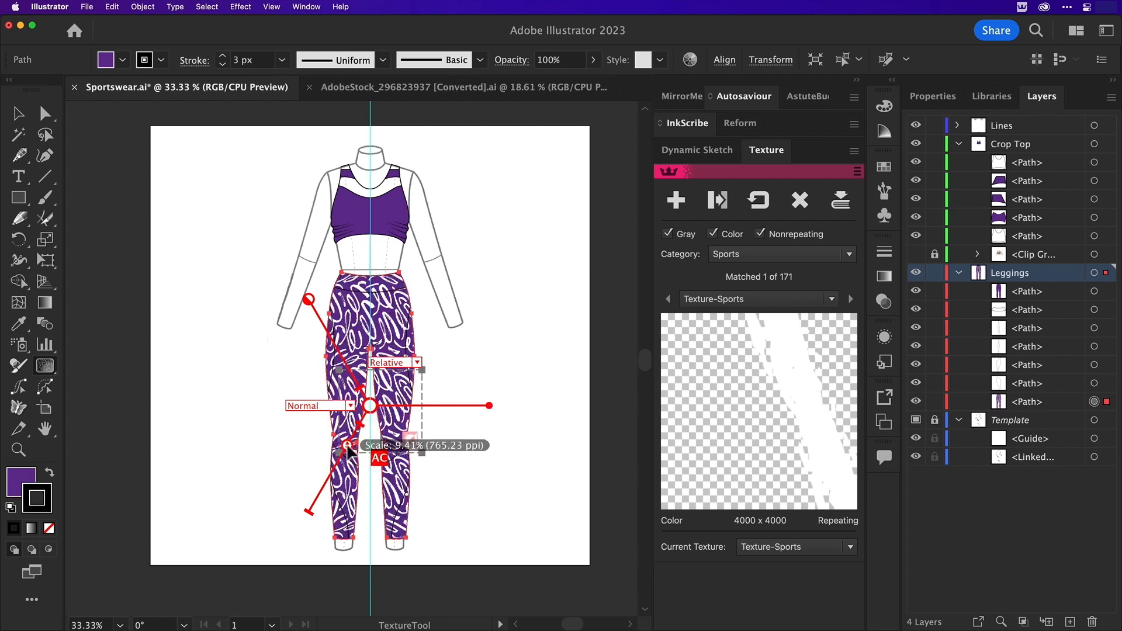
double_click(348, 450)
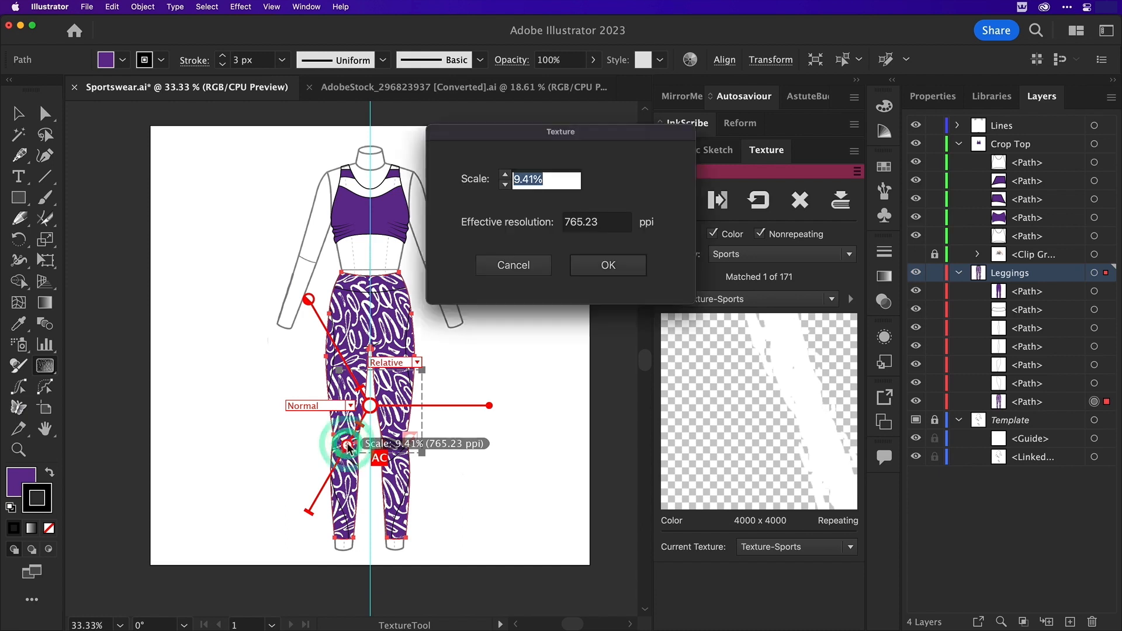
type("8")
key("Tab")
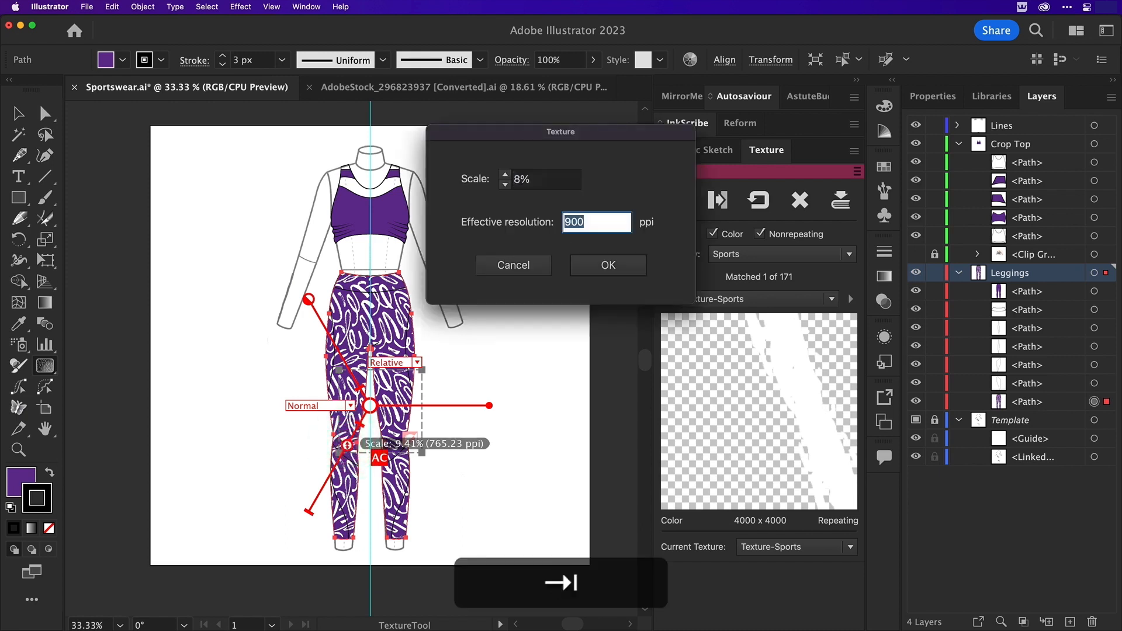
left_click(609, 266)
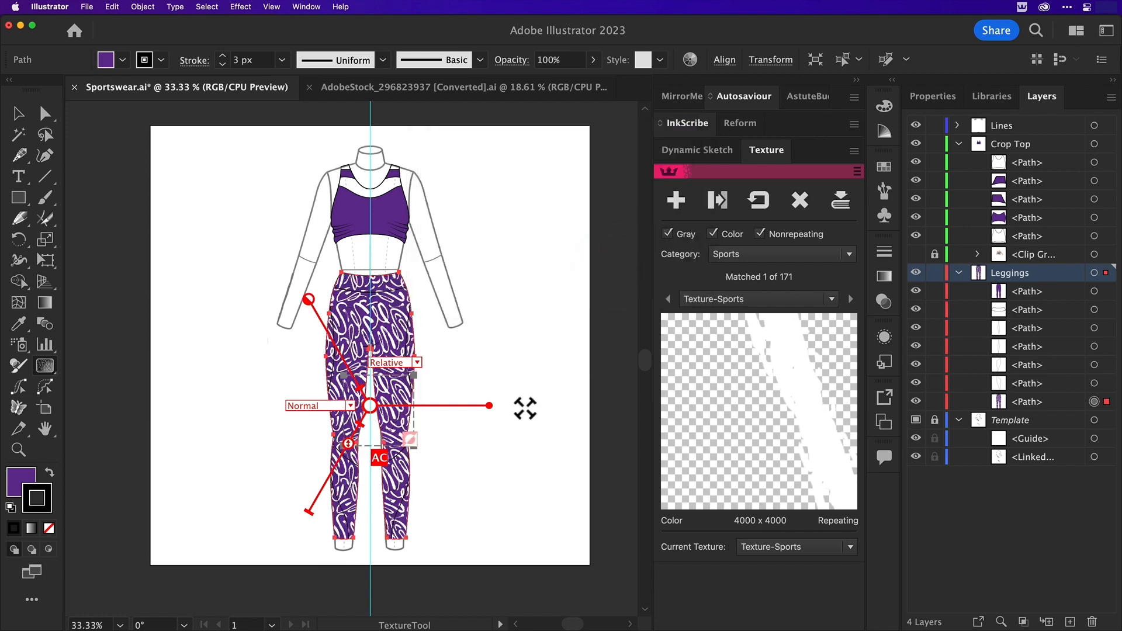
key("v")
left_click(506, 291)
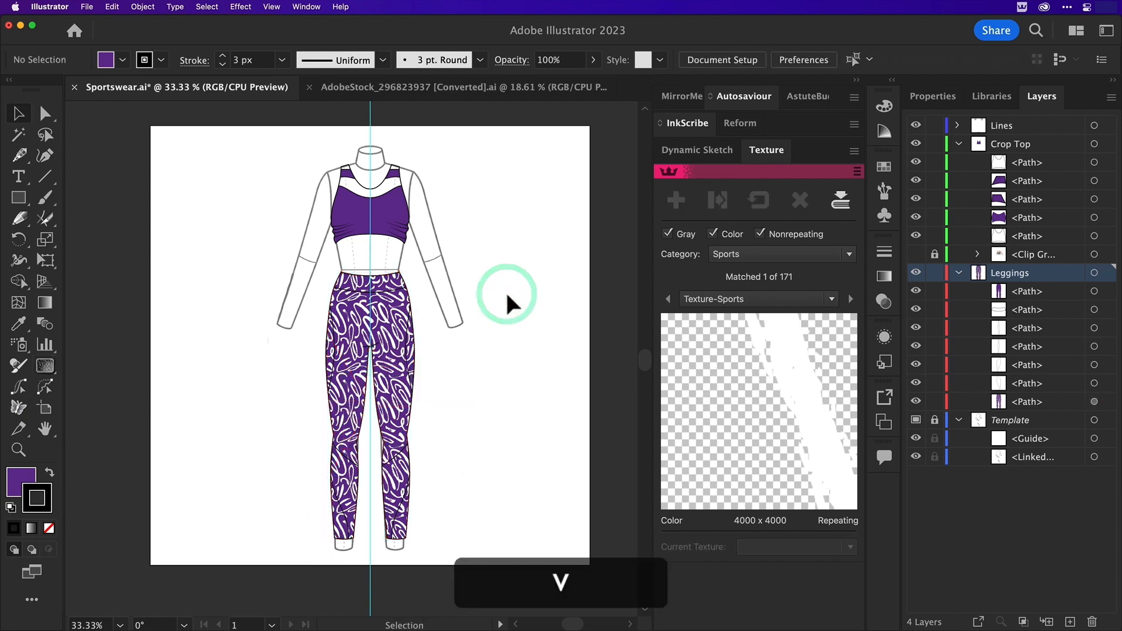
Apply Texture-Sports to the crop top's front piece at 8% scale and shift the texture off-centre
left_click(351, 222)
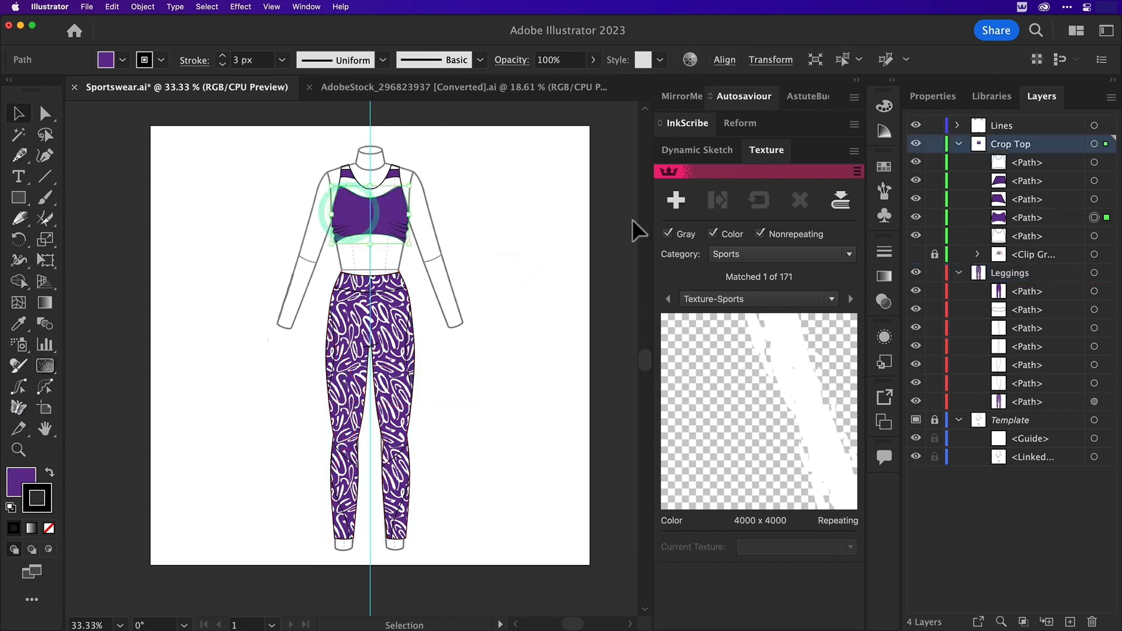
left_click(684, 201)
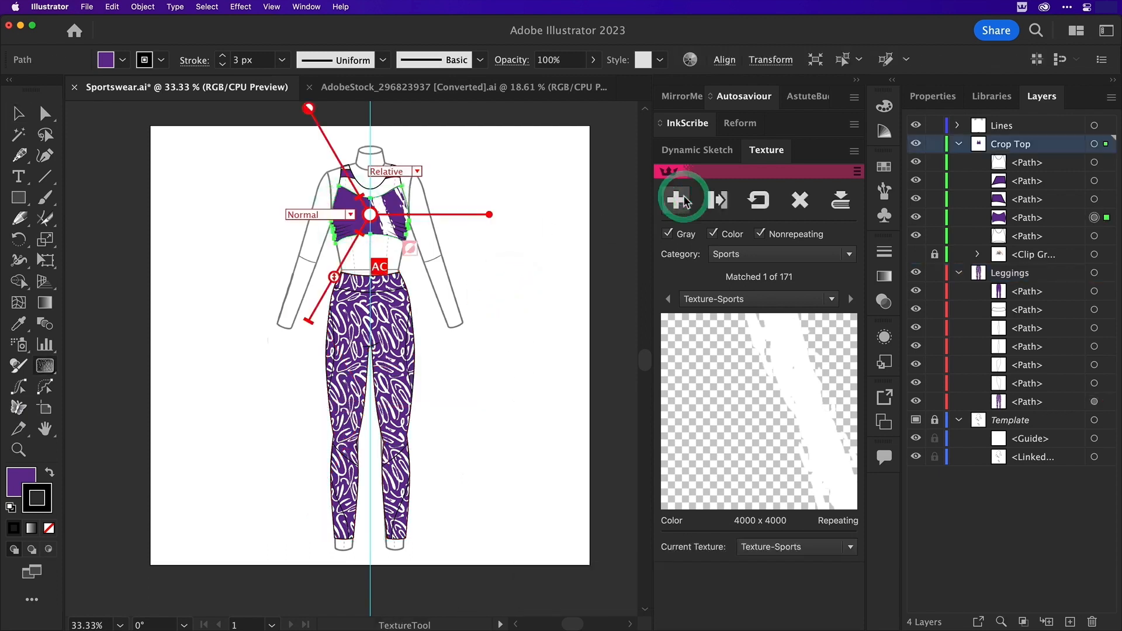
double_click(333, 277)
type("8")
key("Tab")
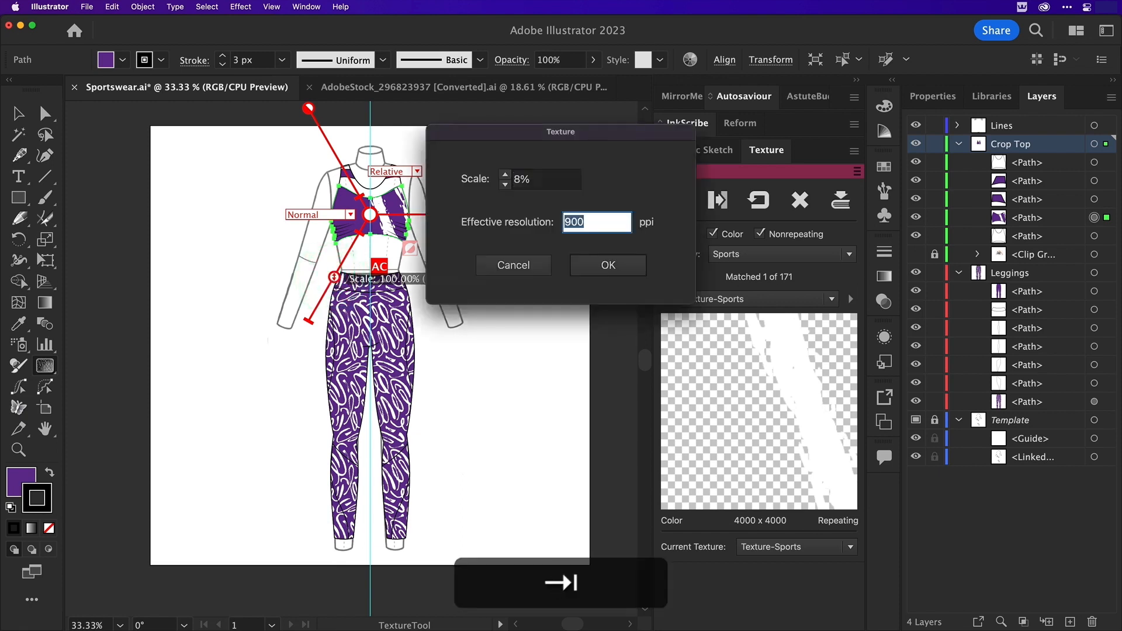
left_click(608, 265)
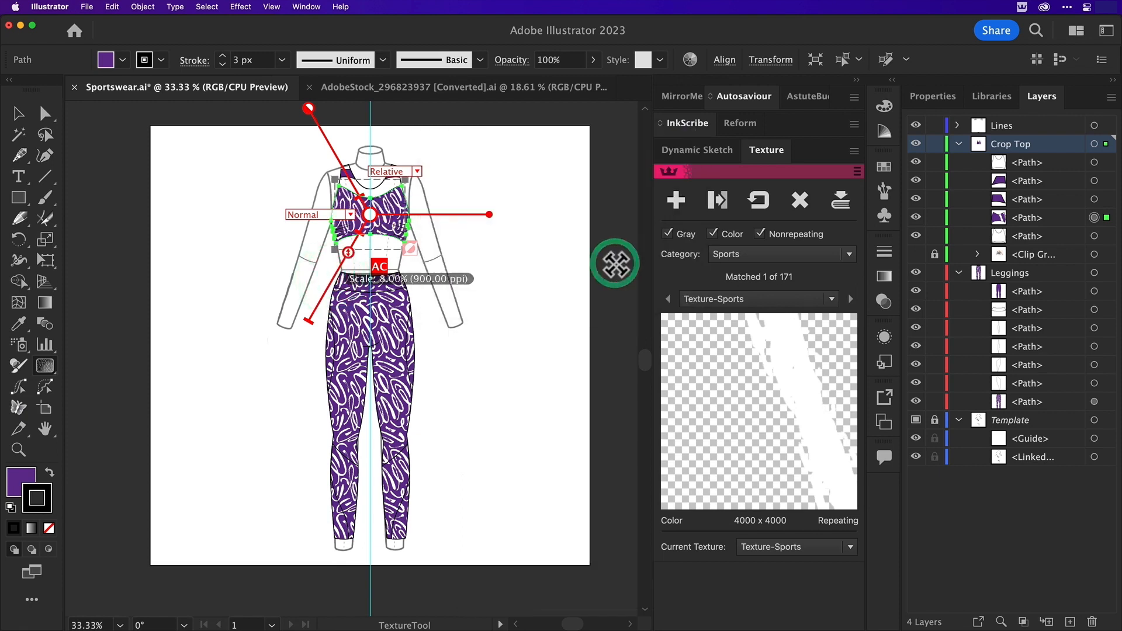
left_click_drag(370, 214, 384, 233)
key("v")
left_click(497, 251)
Apply Texture-Sports to both purple strap pieces of the crop top
key("z")
left_click_drag(467, 158, 295, 209)
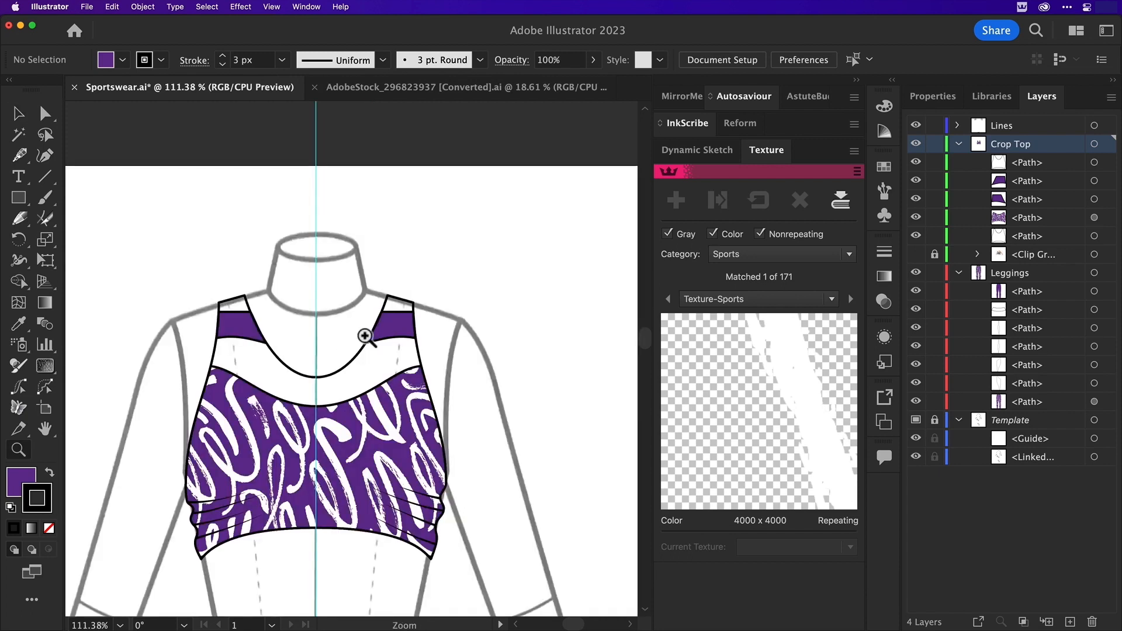
key("v")
left_click(393, 328)
left_click(240, 327, "shift")
left_click(682, 198)
Set the texture on the crop top's right strap piece to 8% scale and shift its position
double_click(205, 390)
left_click(513, 264)
double_click(354, 390)
type("8")
key("Tab")
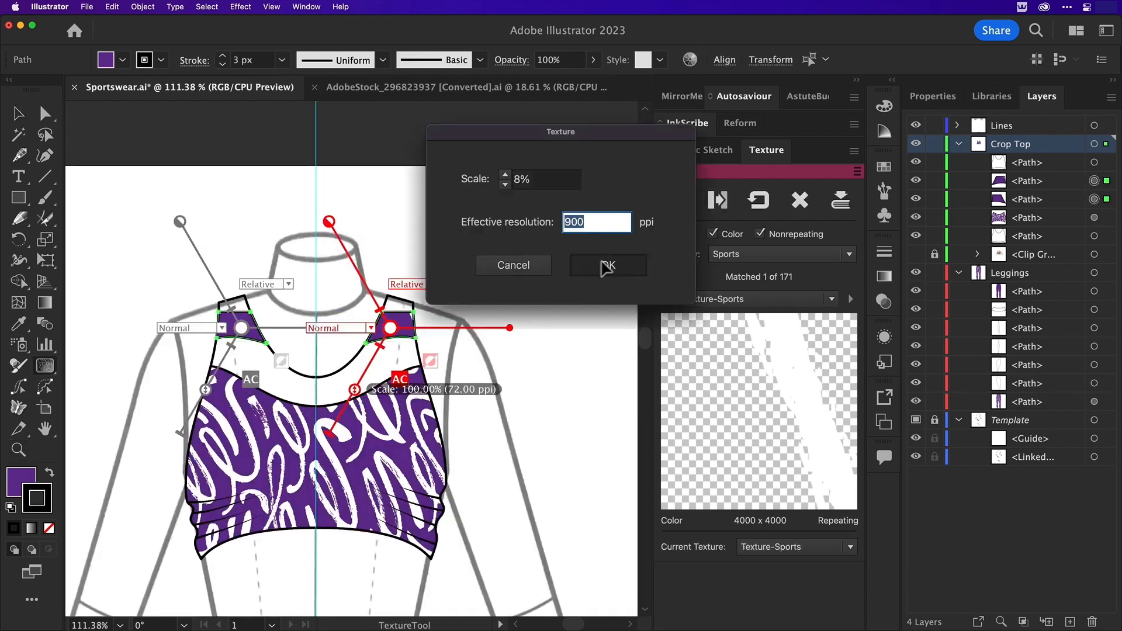
left_click(606, 265)
left_click_drag(407, 323, 417, 337)
Set the texture on the crop top's left strap piece to 8% scale, move it downward, and deselect the straps
left_click(241, 332)
double_click(206, 390)
type("8")
key("Tab")
left_click(608, 265)
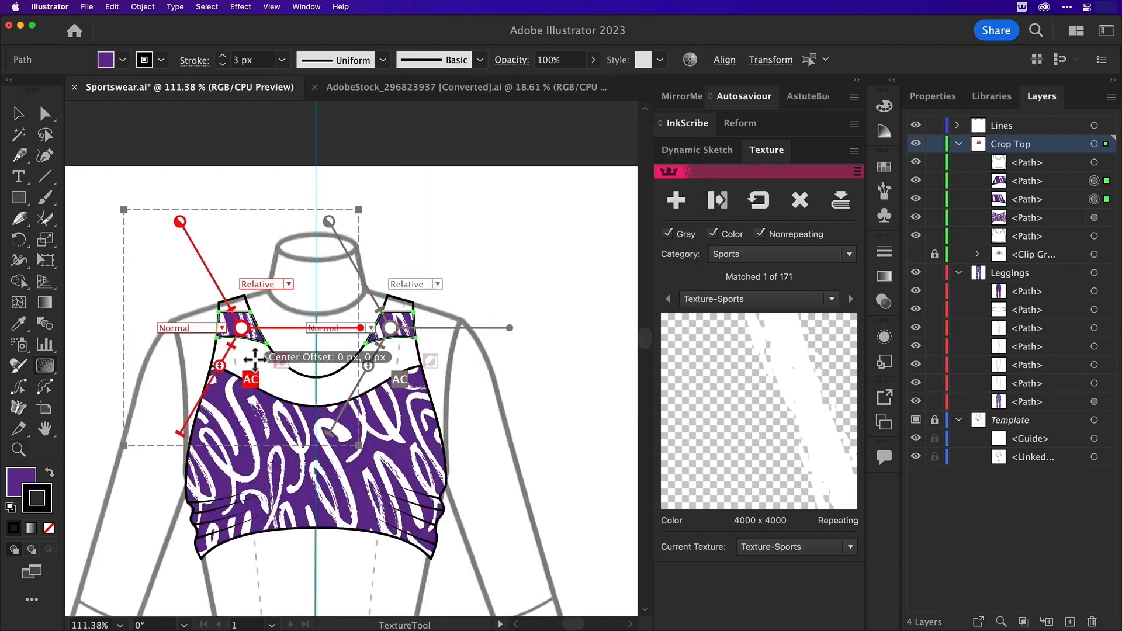
left_click_drag(245, 333, 234, 368)
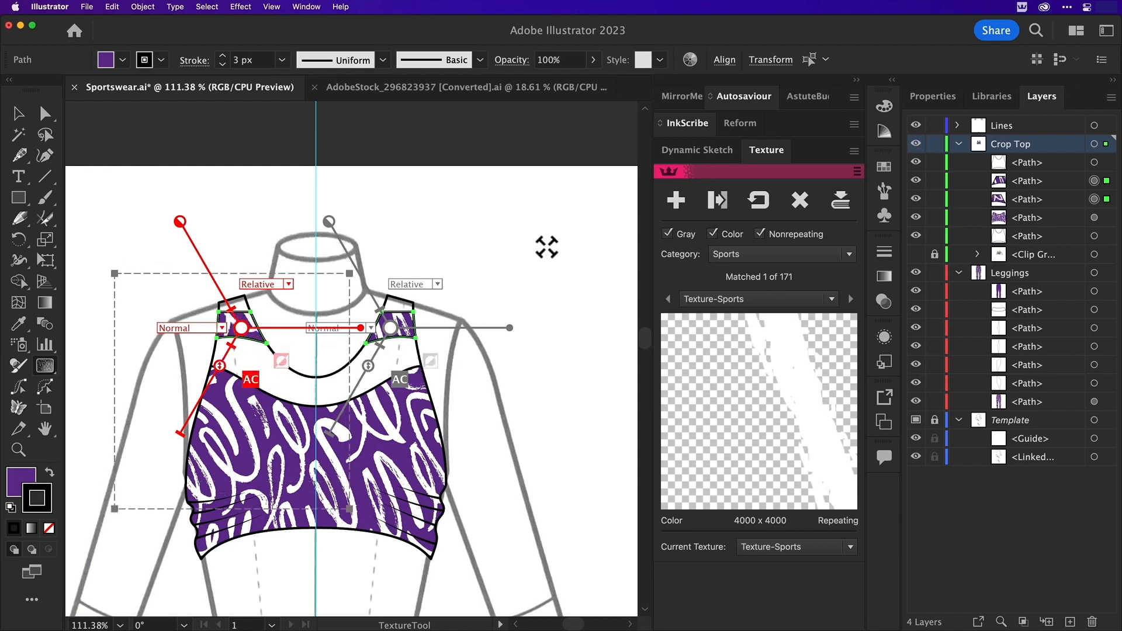
key("v")
left_click(554, 278)
Fill the leggings' waistband, side panels and lower-leg panels with dark navy (000059)
key("super+0")
left_click(382, 474)
left_click(318, 475, "shift")
left_click(306, 379, "shift")
left_click(398, 379, "shift")
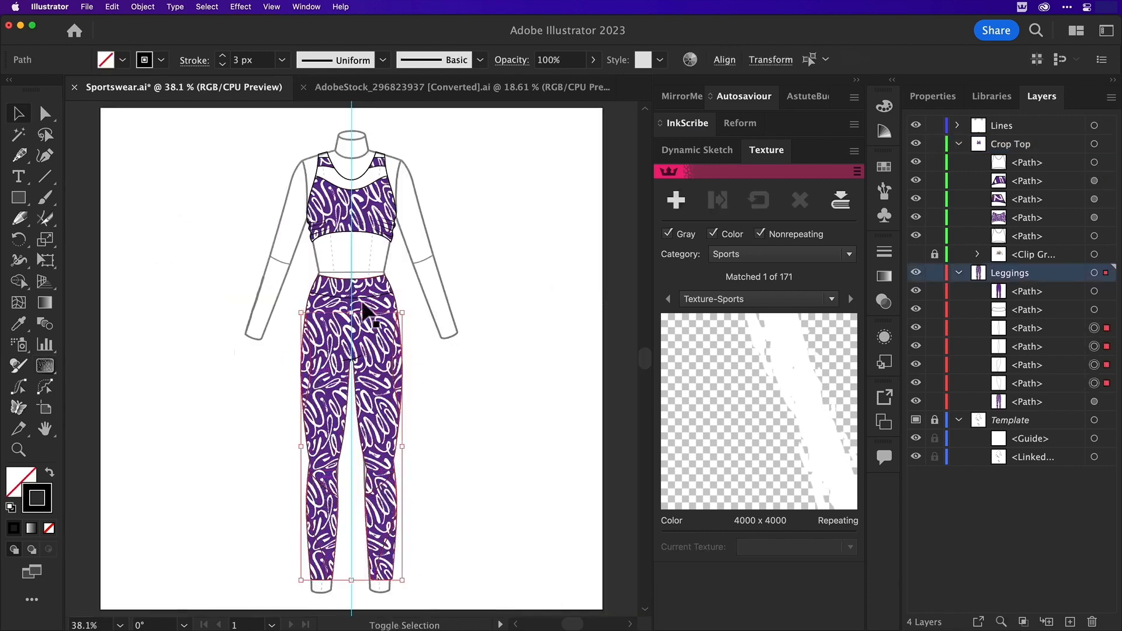
left_click(361, 300, "shift")
double_click(21, 482)
left_click_drag(365, 611, 362, 524)
left_click(529, 400)
Change the fill colour of the leggings' textured main shape to blue (342fb4)
left_click(376, 407)
double_click(27, 474)
left_click_drag(191, 574, 147, 571)
left_click_drag(367, 485, 367, 456)
left_click(531, 398)
left_click(540, 385)
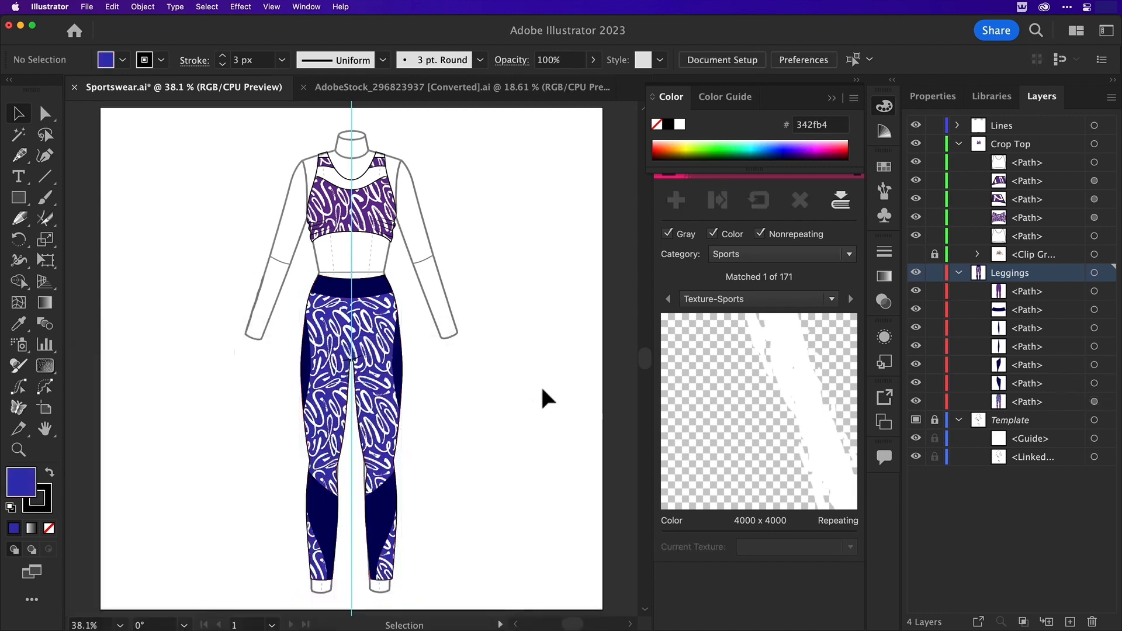
Recolour the leggings' waistband, side panels and lower-leg panels to a slightly softer dark navy
left_click(383, 502)
left_click(323, 502, "shift")
left_click(305, 369, "shift")
left_click(399, 370, "shift")
left_click(362, 287, "shift")
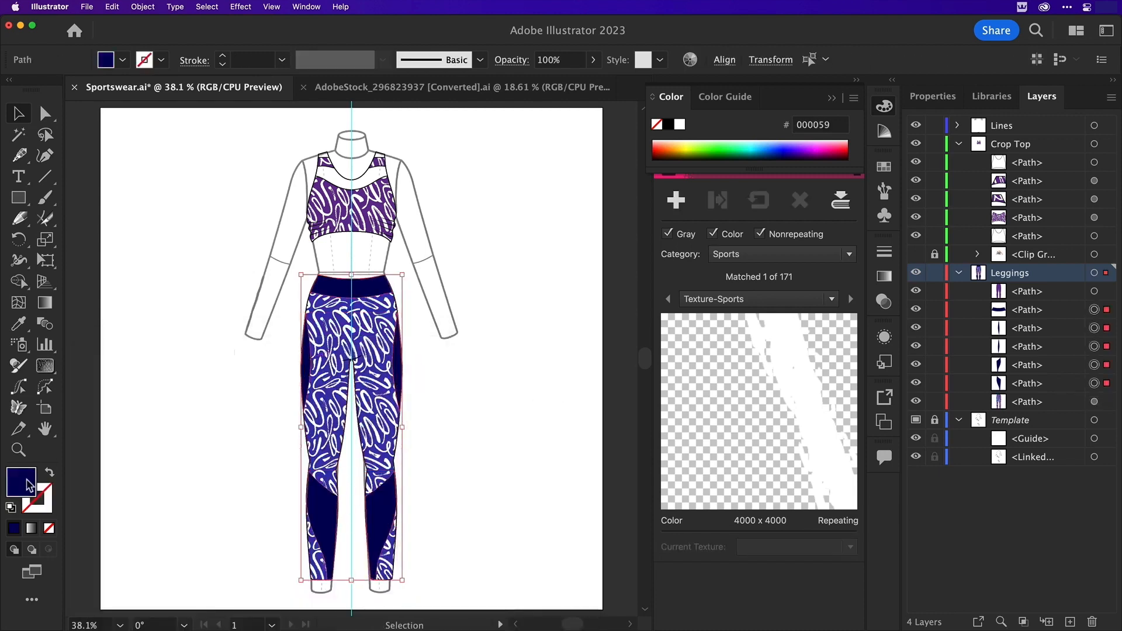
double_click(26, 480)
left_click(349, 537)
left_click(124, 599)
left_click(534, 398)
left_click(487, 326)
Recolour the crop top's front and both strap pieces by sampling the blue textured fill from the leggings
left_click(325, 163)
left_click(380, 163, "shift")
left_click(375, 215, "shift")
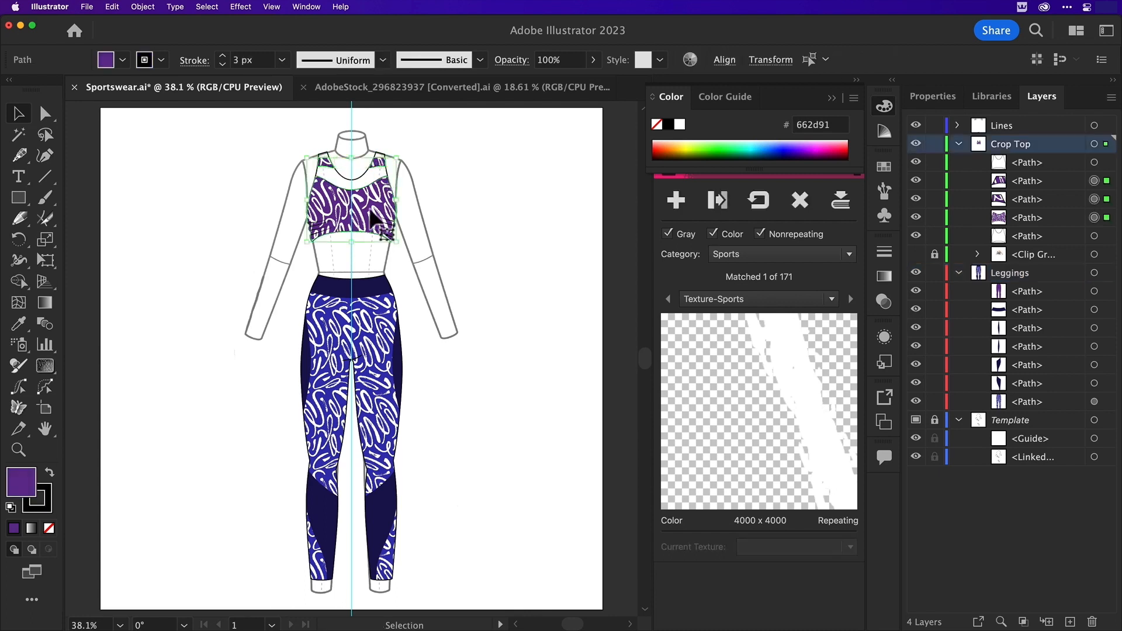
key("i")
left_click(369, 342)
key("v")
Give the crop top's base path behind the neckline a black fill without stroke at 40% opacity
left_click(510, 60)
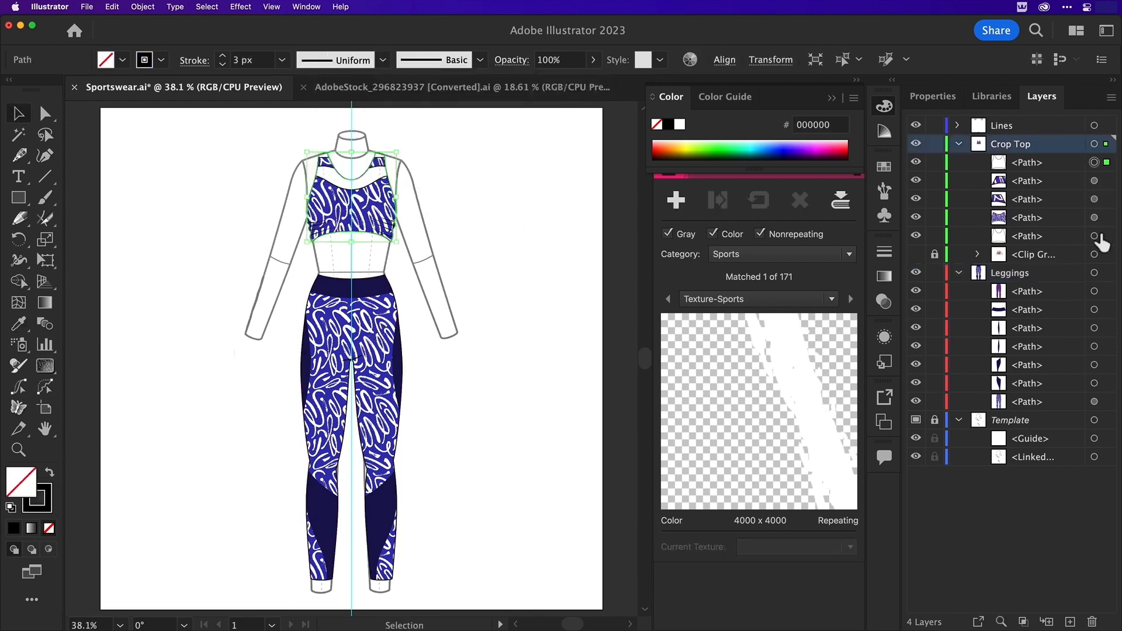
left_click(1094, 236)
left_click(511, 60)
type("40")
key("Return")
left_click(468, 181)
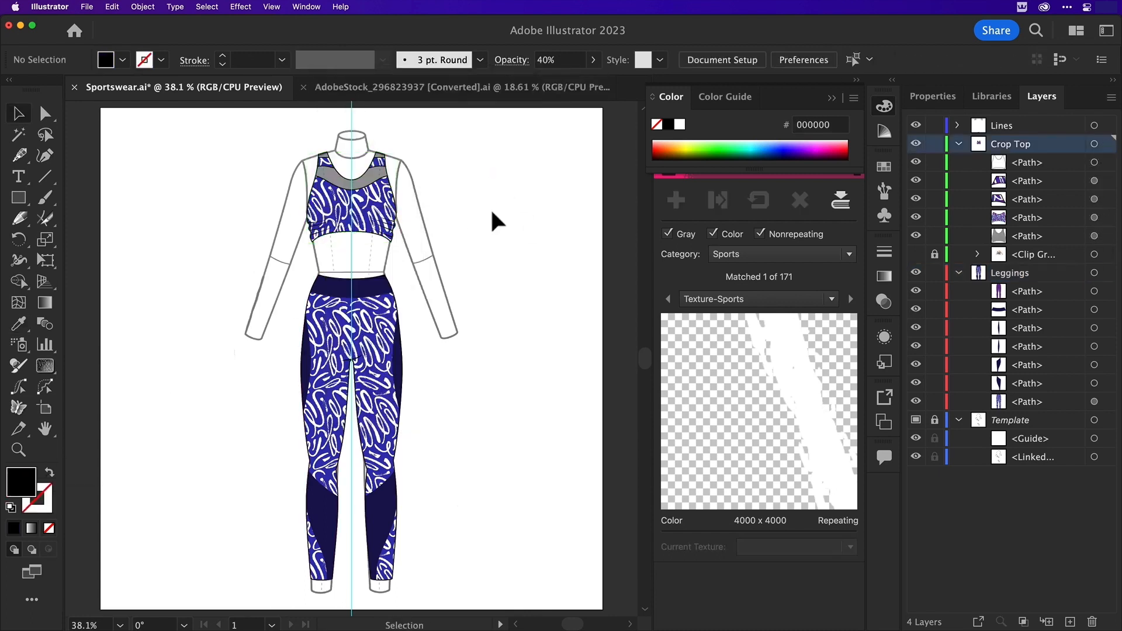
Hide the Template layer and set the stroke of the crop top and leggings outline paths to 5 px
left_click(915, 420)
left_click(1094, 291)
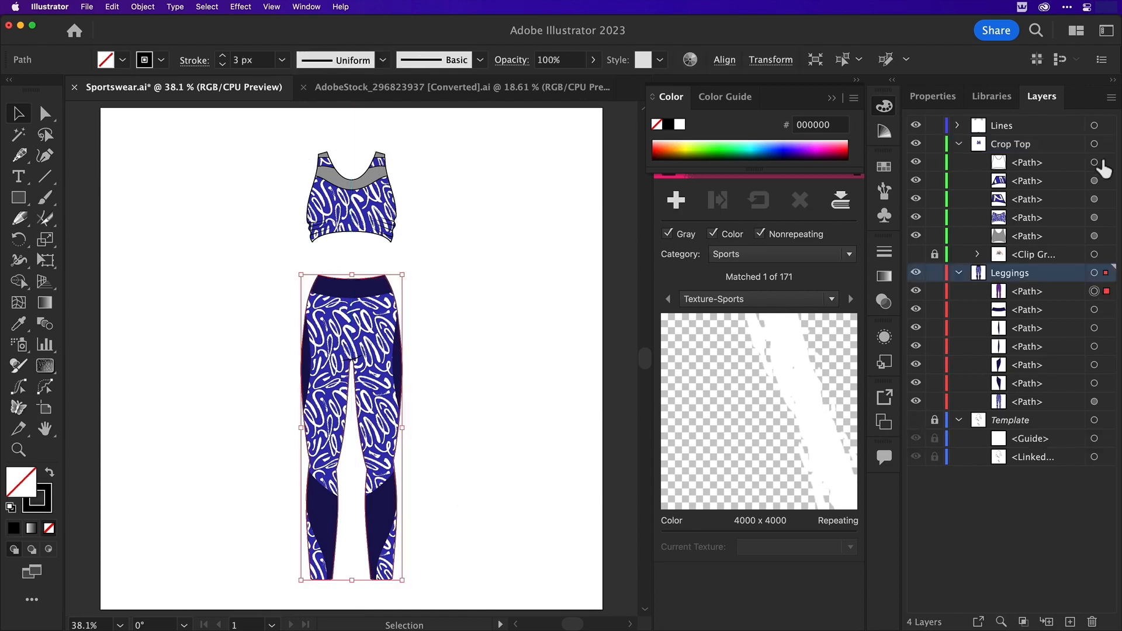
left_click(1094, 163, "shift")
left_click(222, 56)
left_click(222, 56)
left_click(229, 144)
Copy the complete outfit onto a new top layer and place one duplicate on each side of the original
left_click(1070, 623)
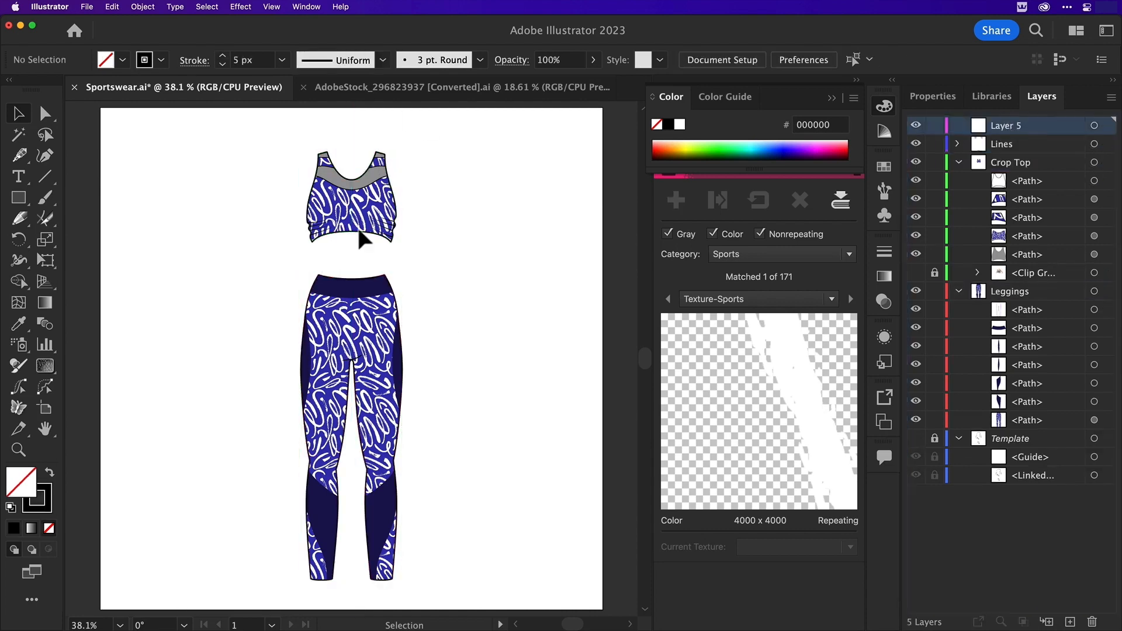
key("super+a")
key("super+c")
mouse_move(479, 413)
left_mouse_down()
mouse_move(480, 395)
mouse_move(472, 407)
left_mouse_up()
left_click(1006, 125)
key("super+v")
left_click_drag(352, 288, 199, 292)
left_click(832, 98)
left_click(269, 137)
Open Phantasm and show its Exposure, Temperature/Tint and Shift to Color effect controls
left_click(308, 7)
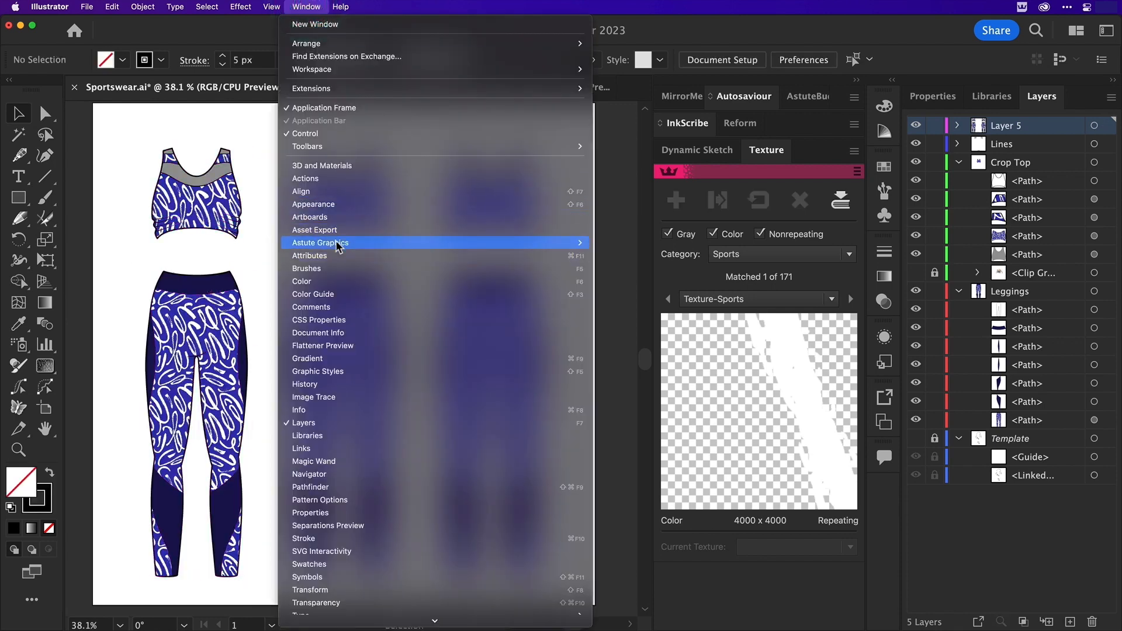
mouse_move(339, 243)
left_click(607, 319)
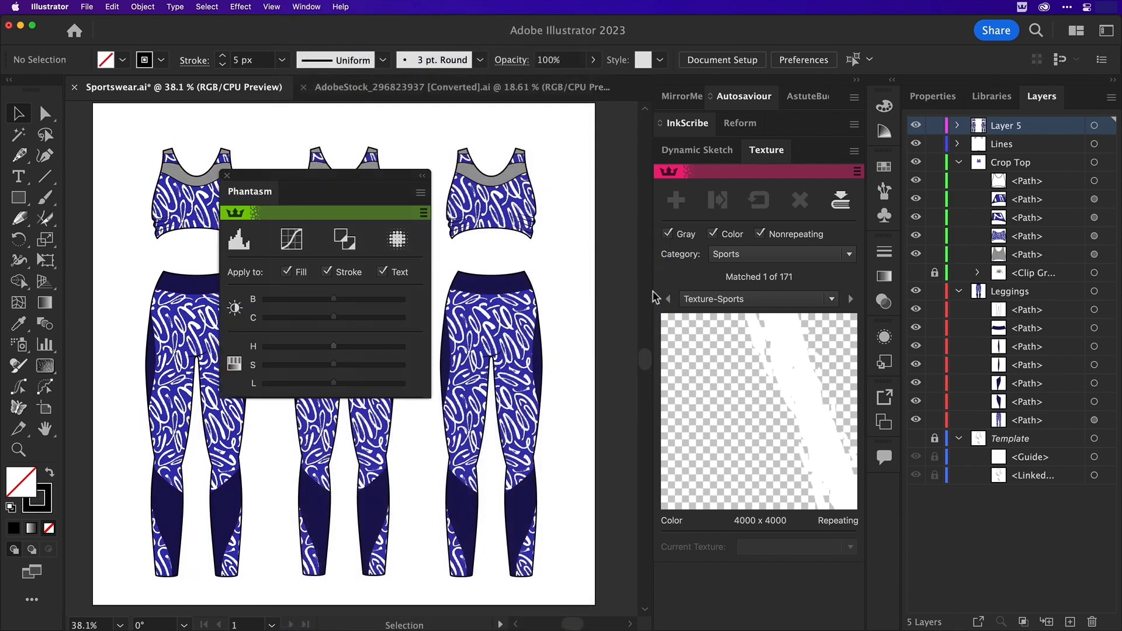
left_click_drag(339, 171, 353, 151)
left_click(435, 171)
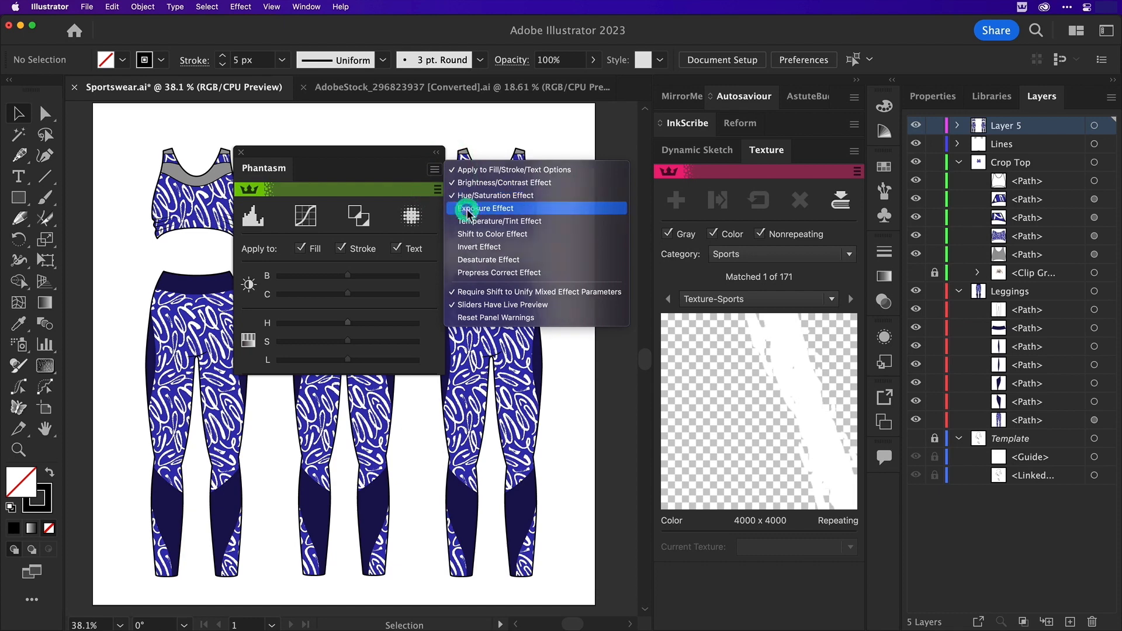
left_click(468, 208)
left_click(434, 170)
left_click(453, 221)
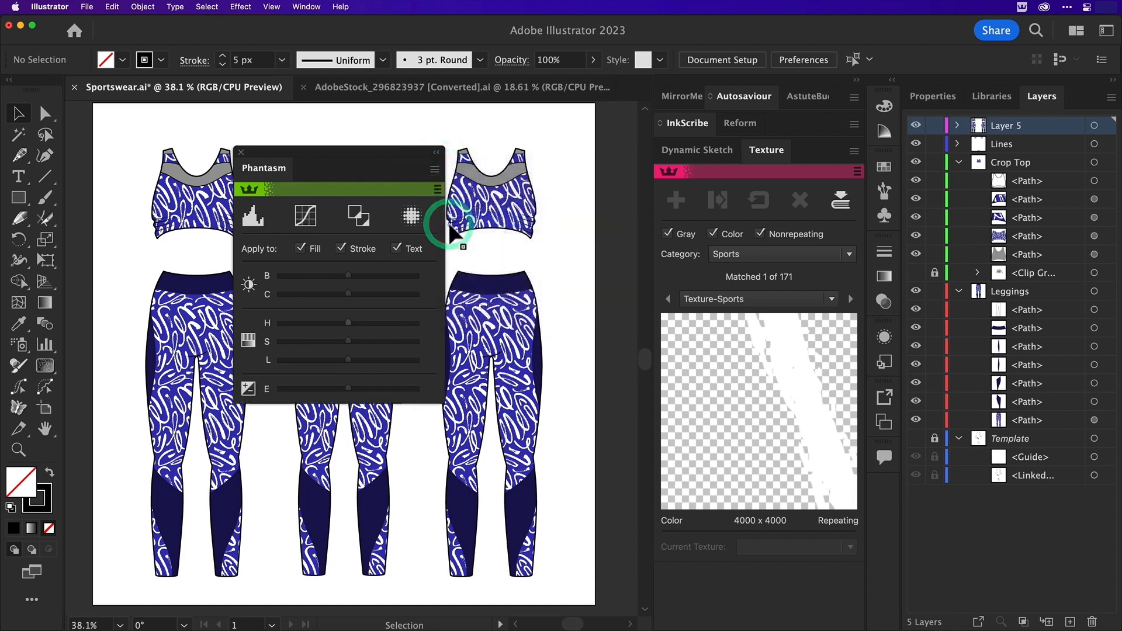
left_click(434, 170)
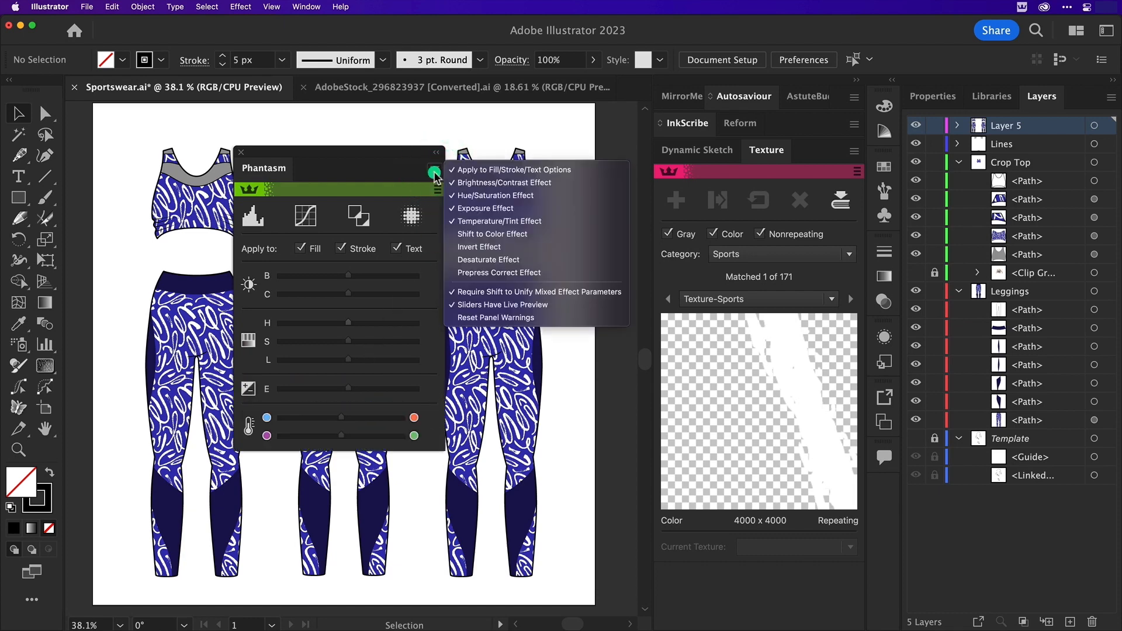
left_click(459, 231)
Recolour the left outfit copy green with Phantasm's hue adjustment, discarding a trial shift to red
left_click_drag(124, 130, 240, 562)
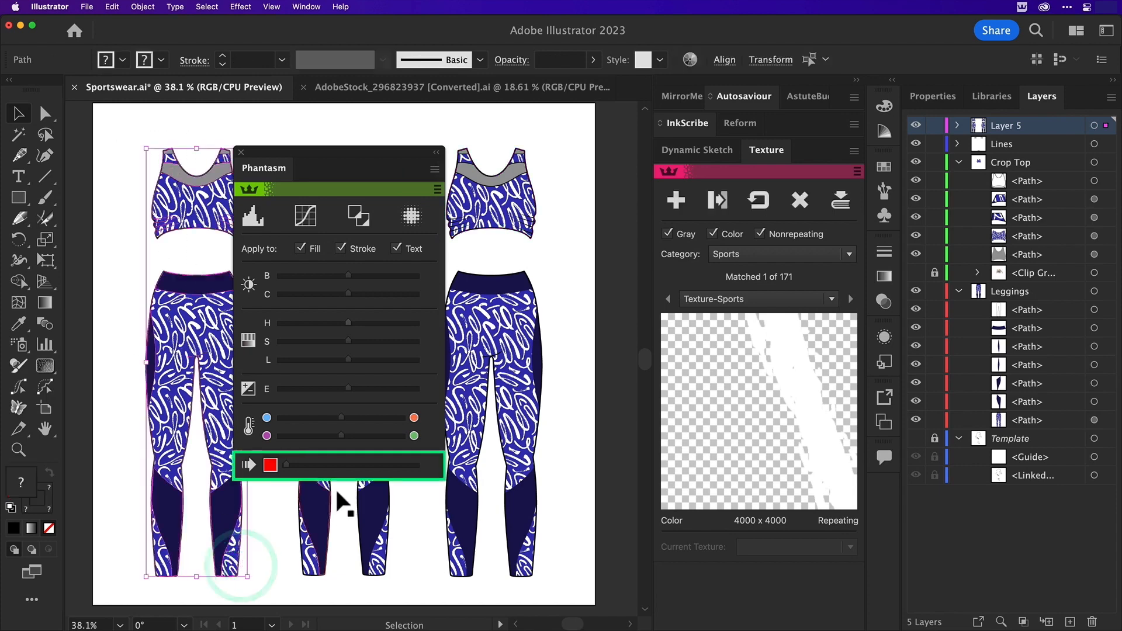
left_click(367, 466)
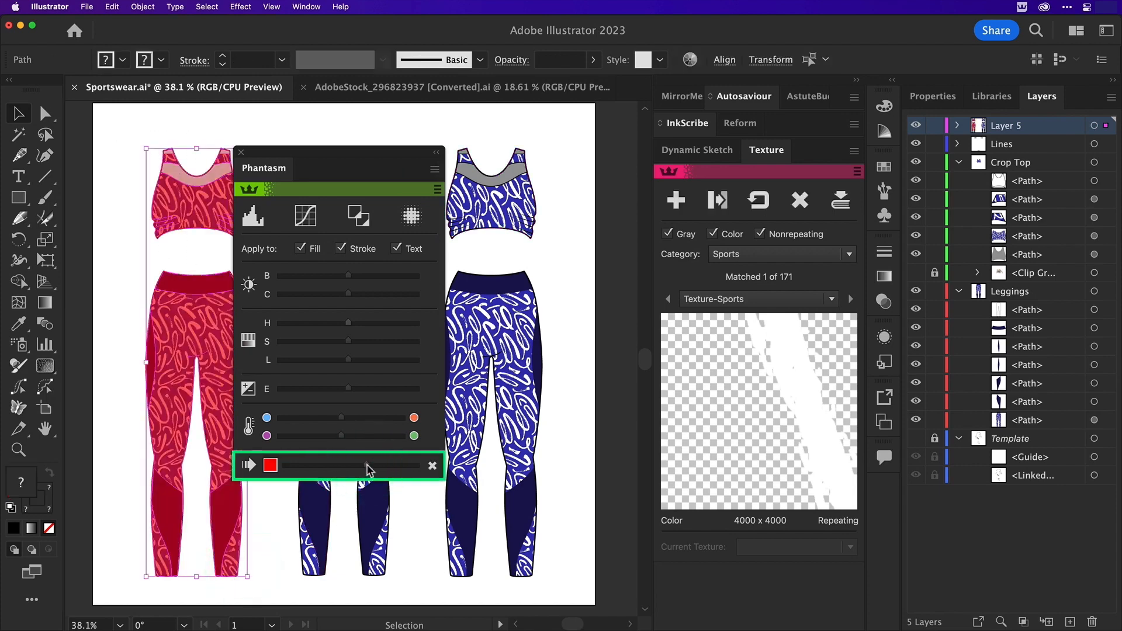
left_click(432, 466)
left_click(301, 324)
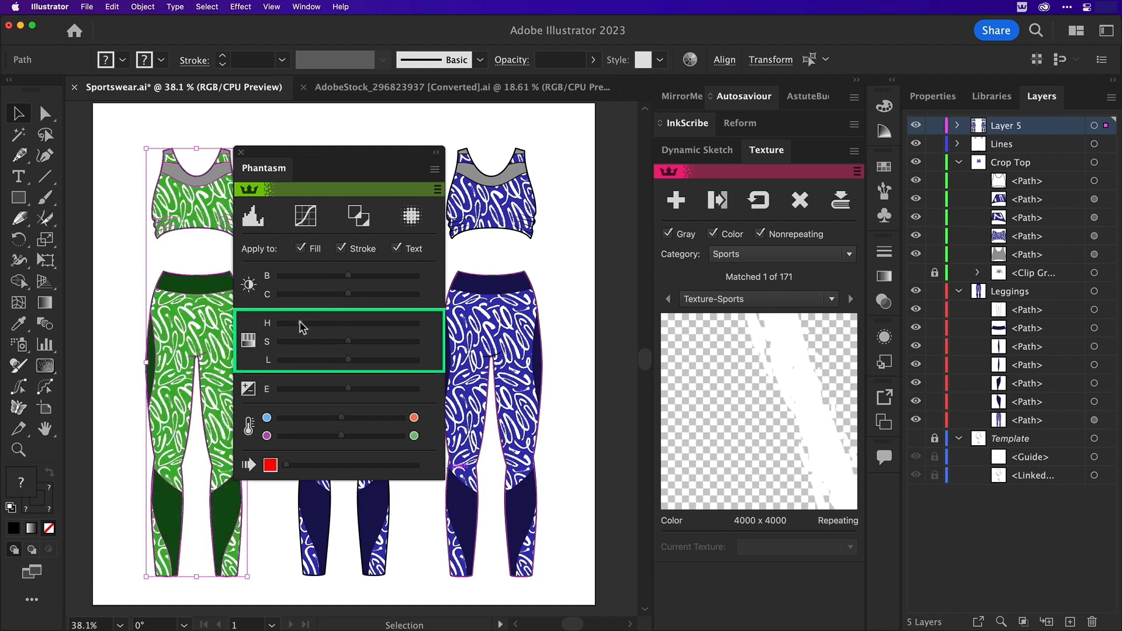
Recolour the right outfit copy vivid magenta by shifting its hue and raising its saturation in Phantasm
left_click_drag(565, 128, 437, 594)
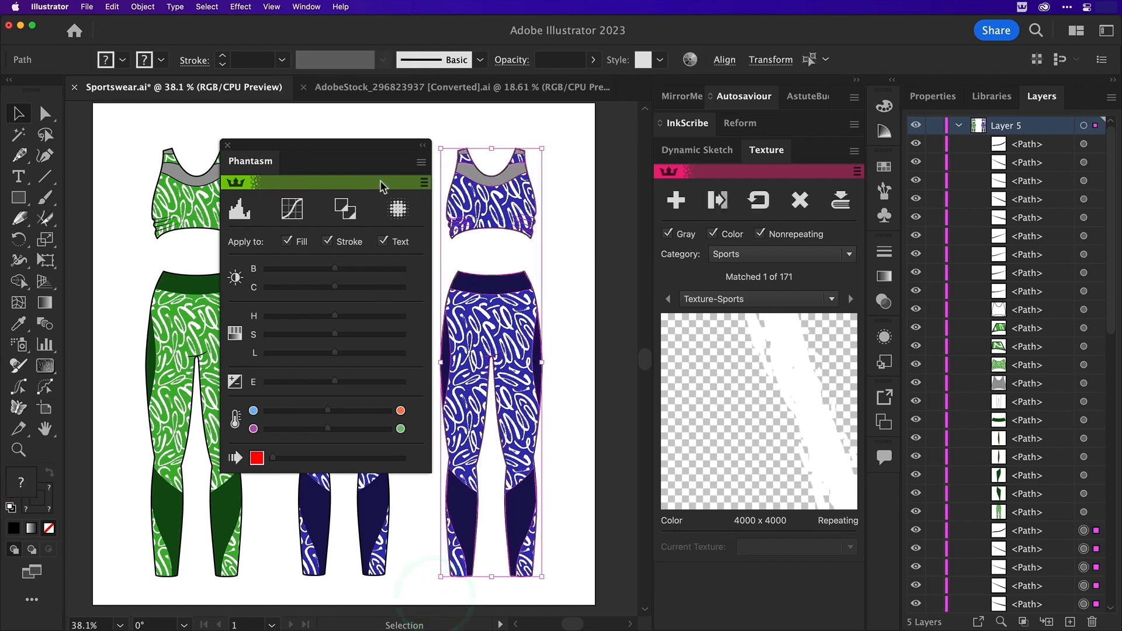
left_click(359, 315)
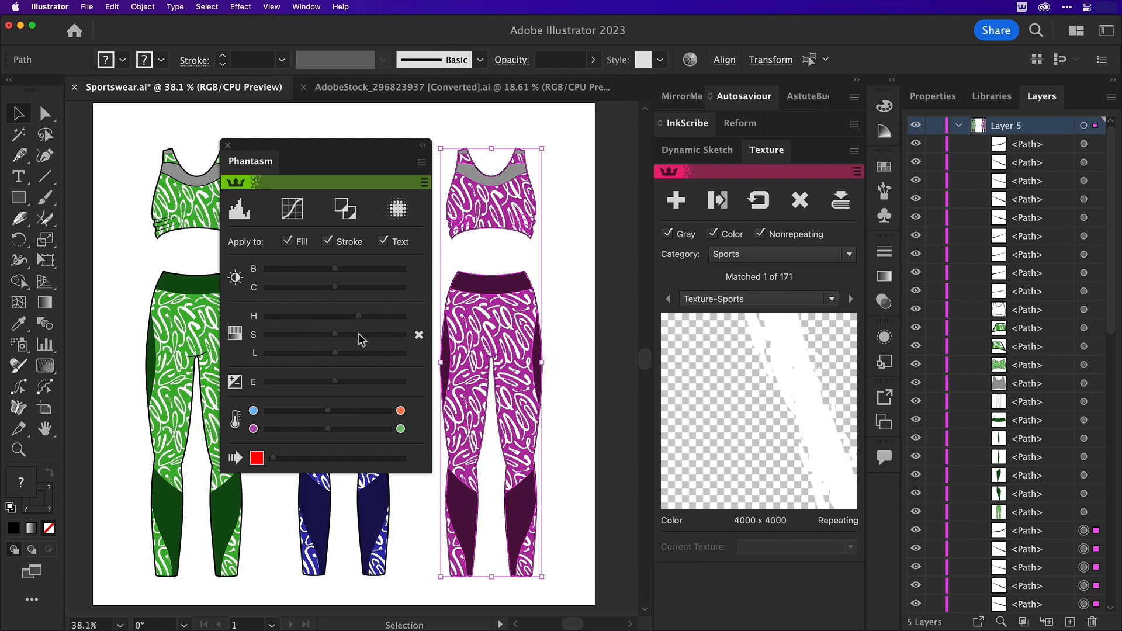
left_click(359, 334)
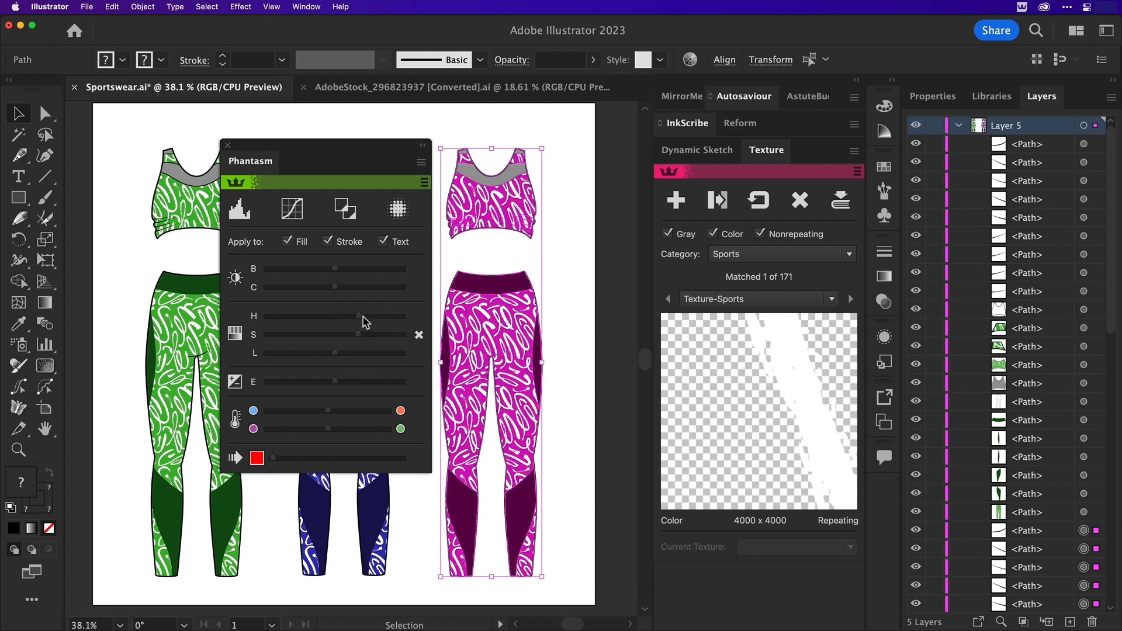
left_click(365, 336)
left_click(326, 350)
left_click(326, 351)
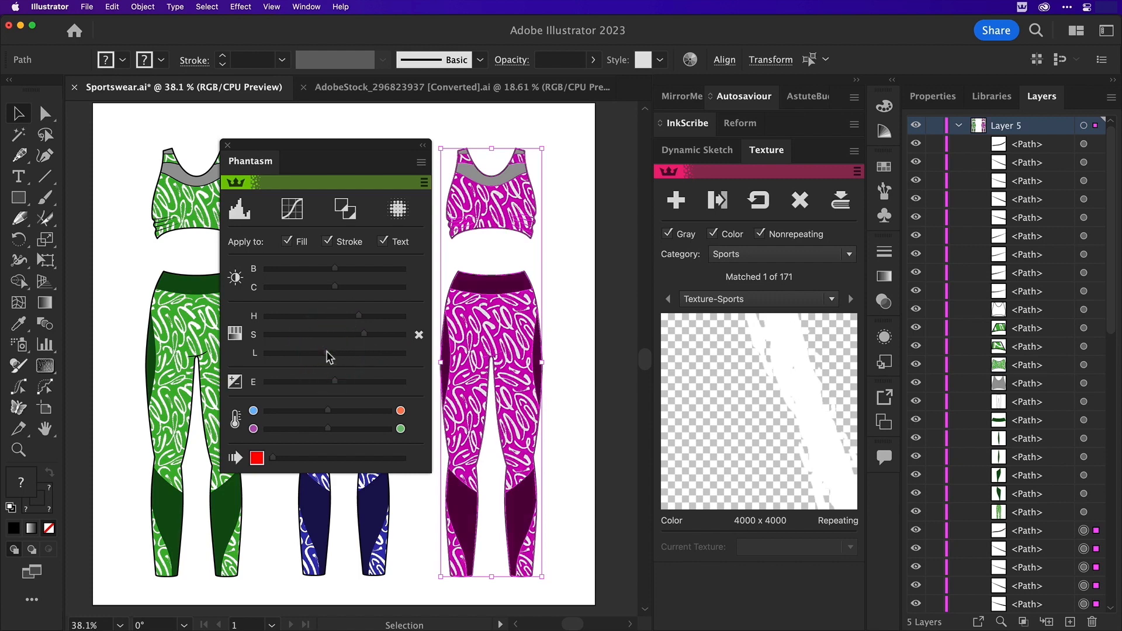
left_click(552, 259)
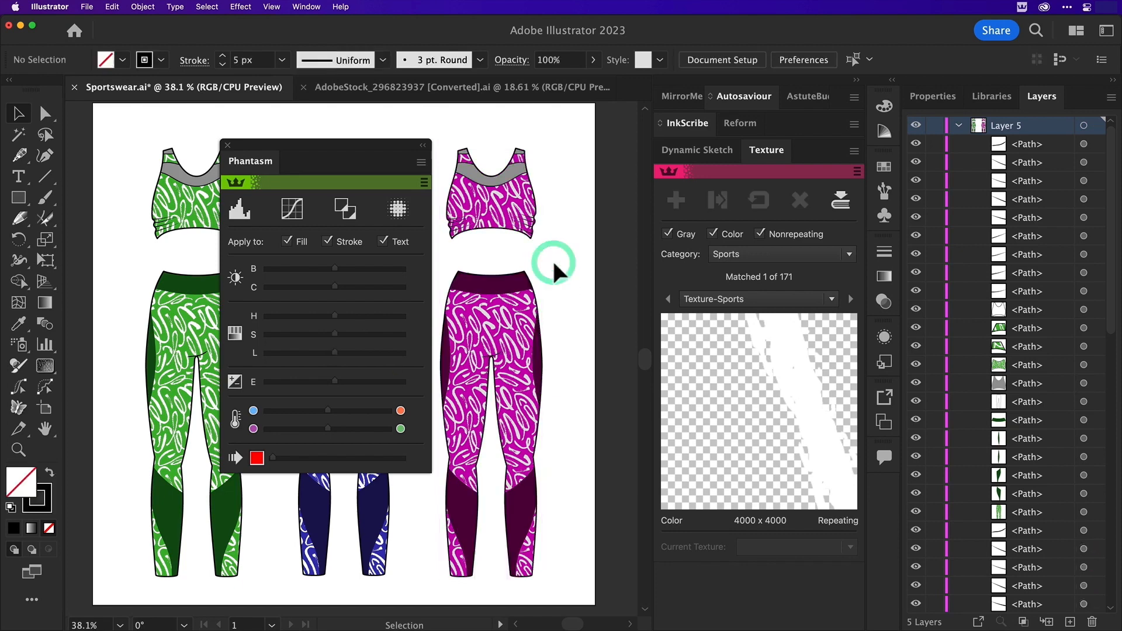
Dock Phantasm below the Texture controls and dismiss the Autosaviour reminder
left_click_drag(359, 157, 754, 559)
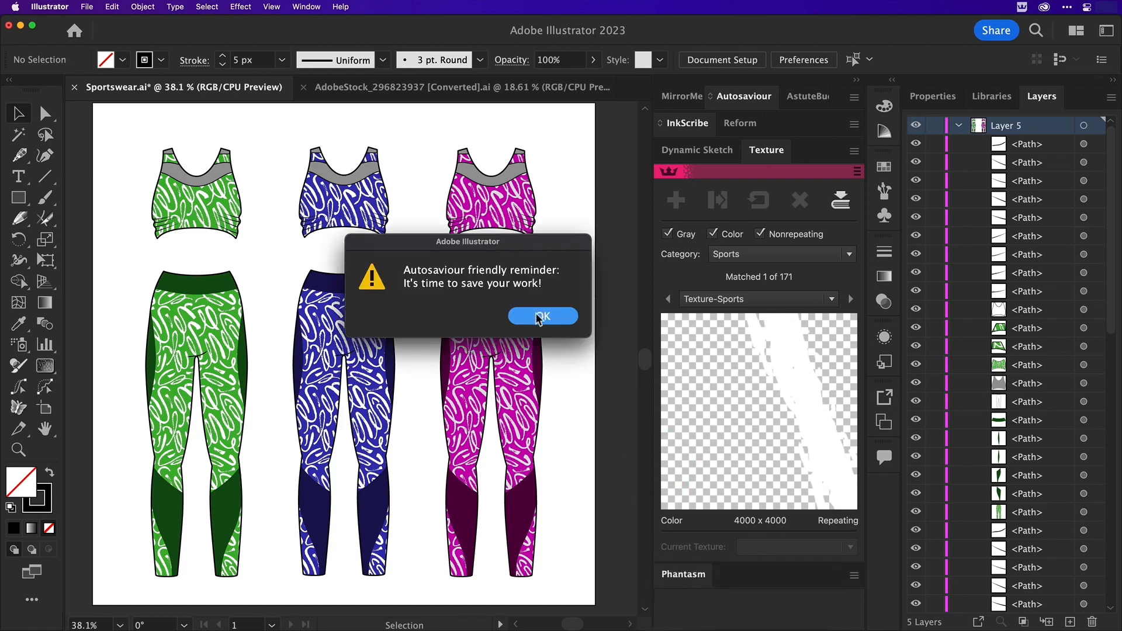
left_click(538, 316)
Collapse the layer holding the recoloured copies, rename it as Variations and save the document
left_click(958, 125)
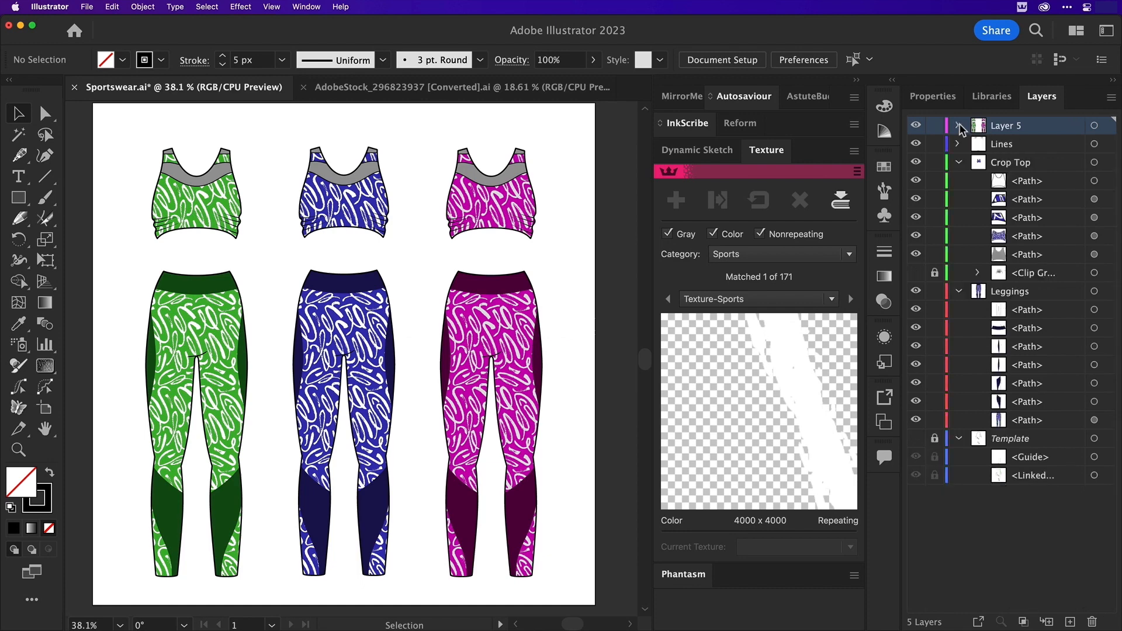
double_click(1002, 126)
type("Variations")
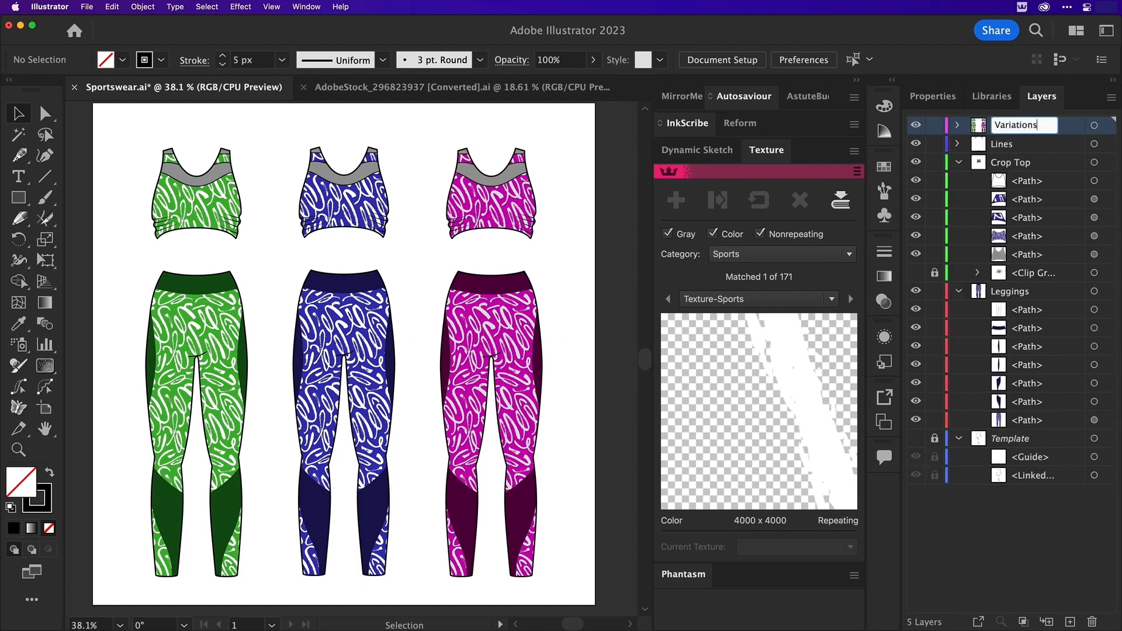
key("Return")
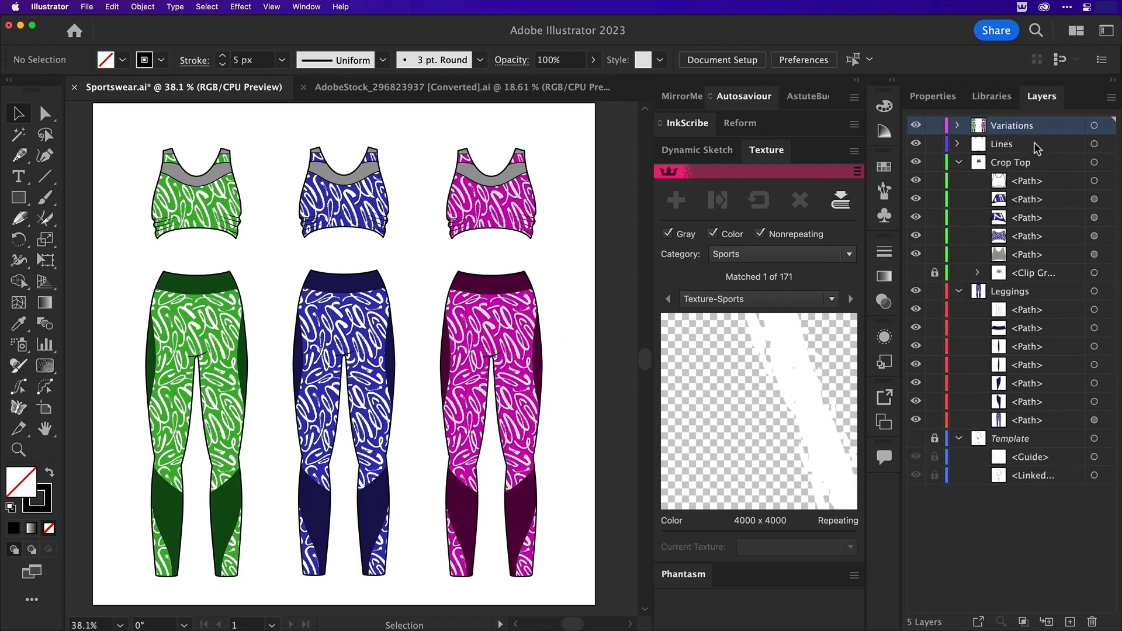
left_click(86, 6)
left_click(95, 121)
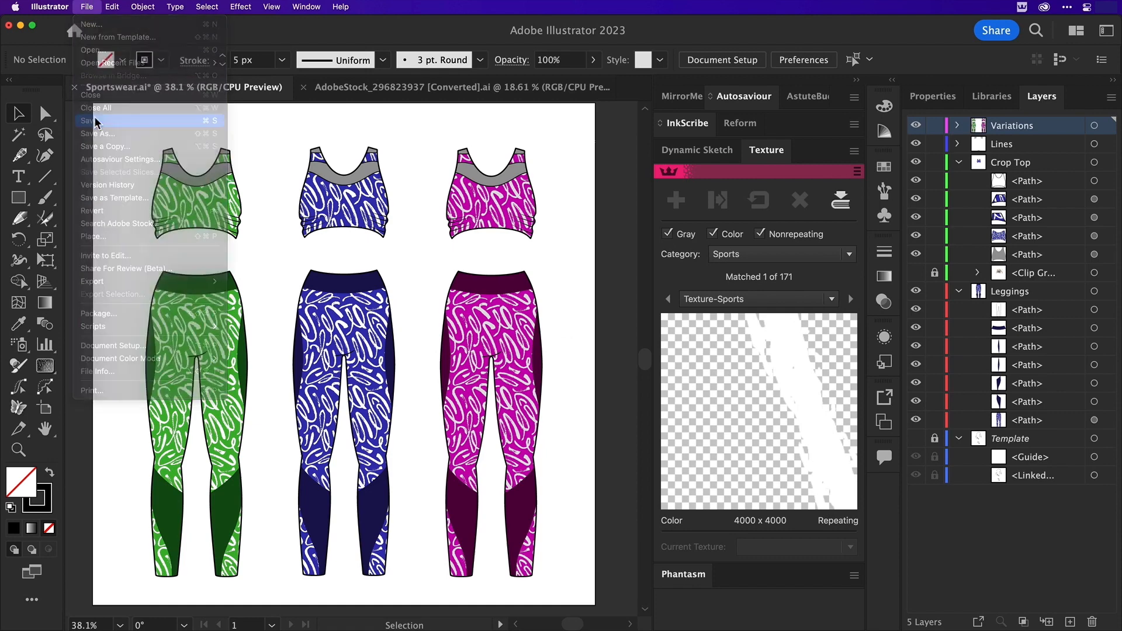